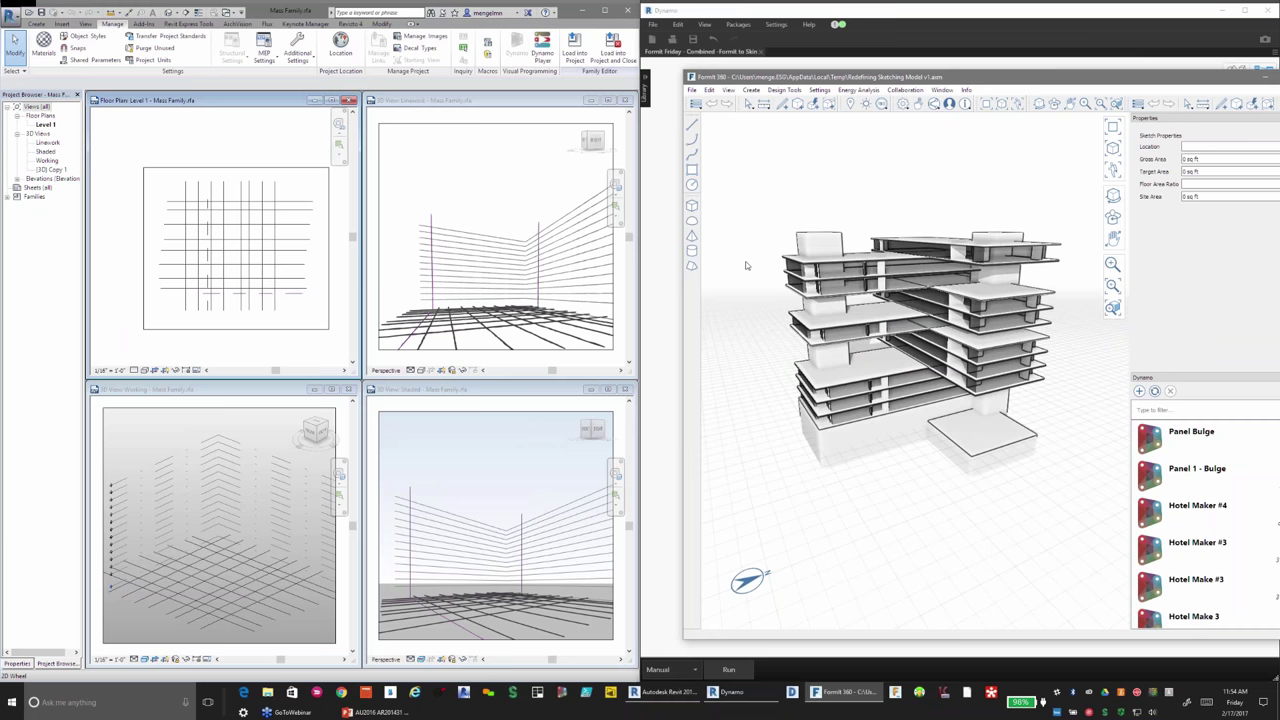
Step: Examine the stacked building massing from several sides, including the low front view, the towers and the rear elevation
{"action": "key", "text": "super+Up"}
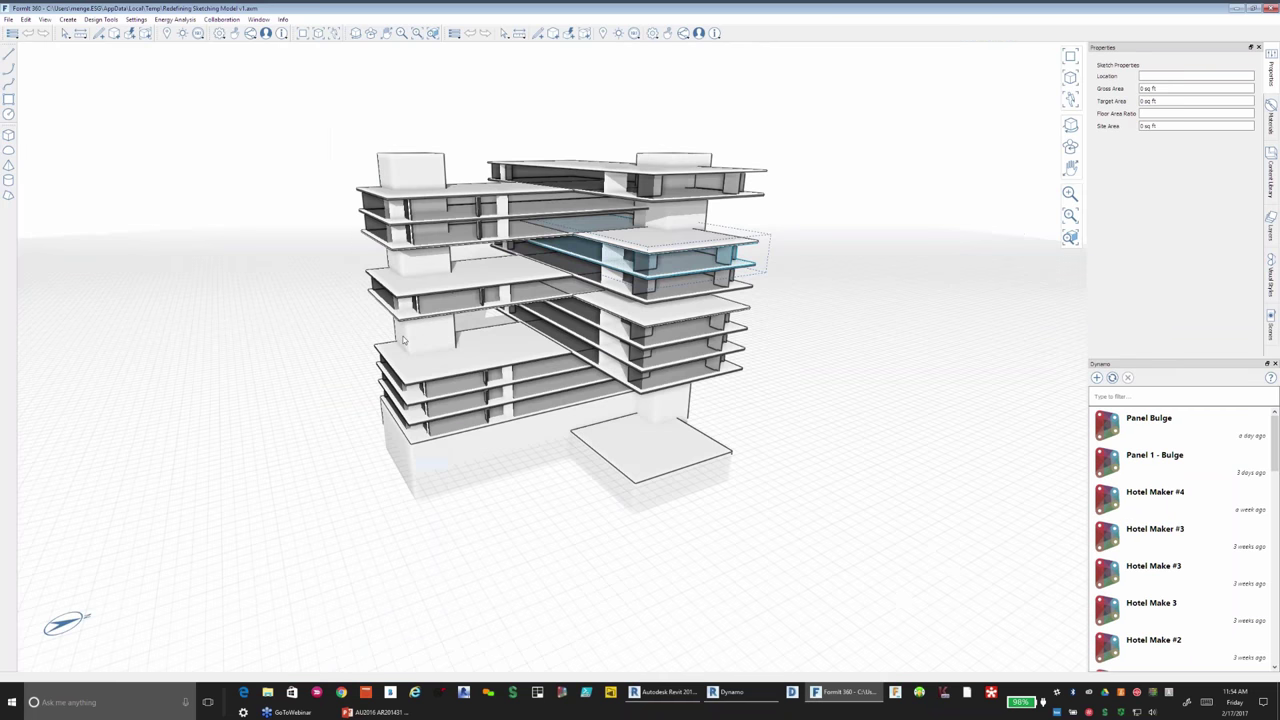
{"action": "middle_click_drag", "start_coordinate": [404, 341], "coordinate": [424, 389]}
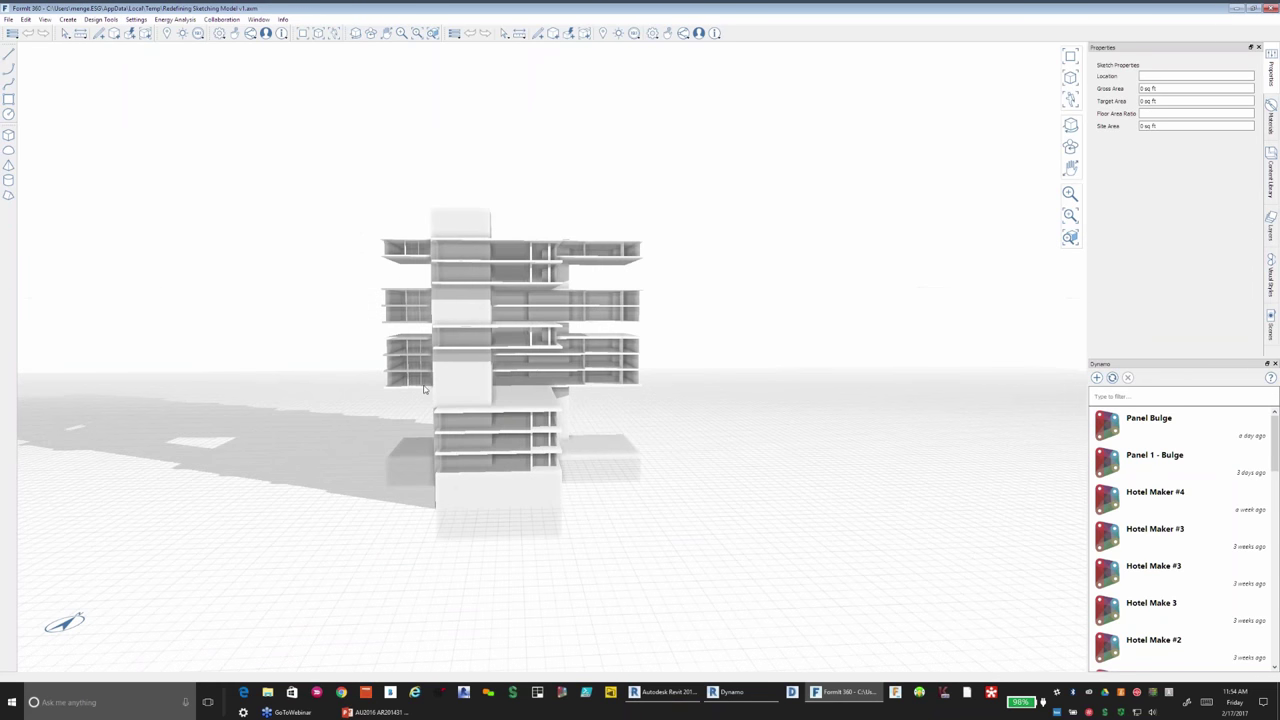
{"action": "scroll", "coordinate": [424, 389], "scroll_direction": "up", "scroll_amount": 5}
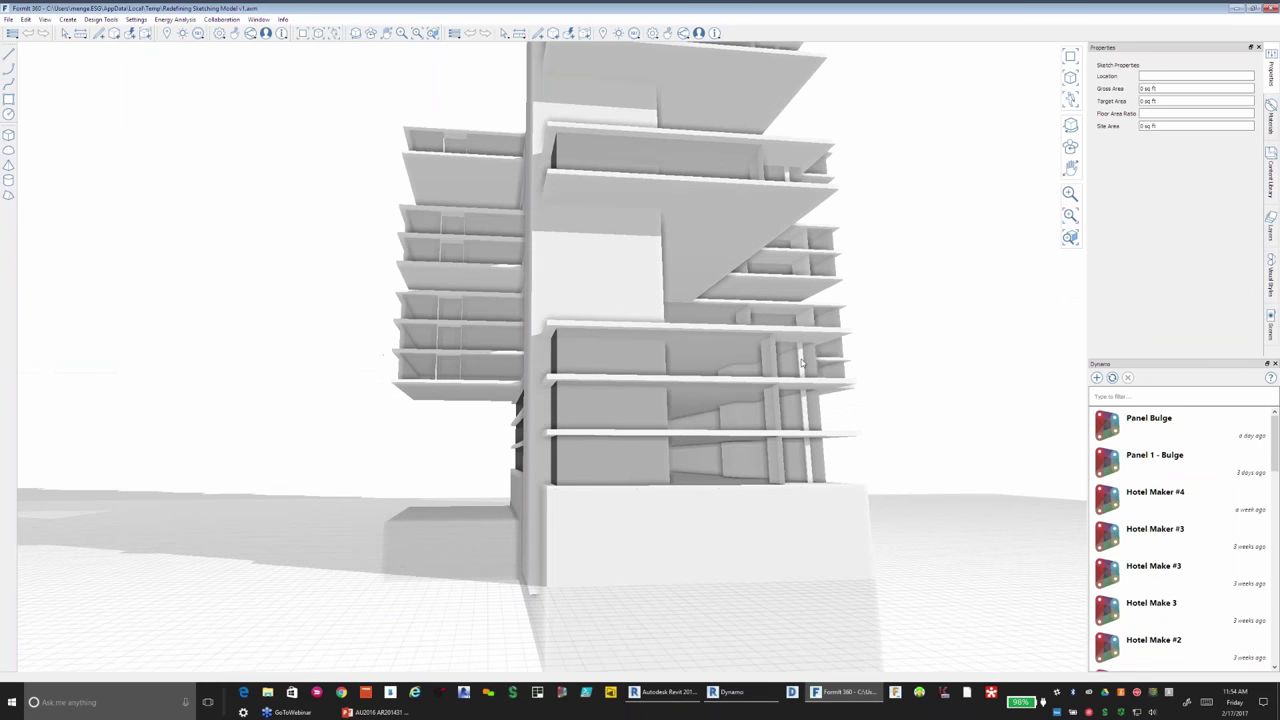
{"action": "middle_click_drag", "start_coordinate": [801, 362], "coordinate": [780, 377]}
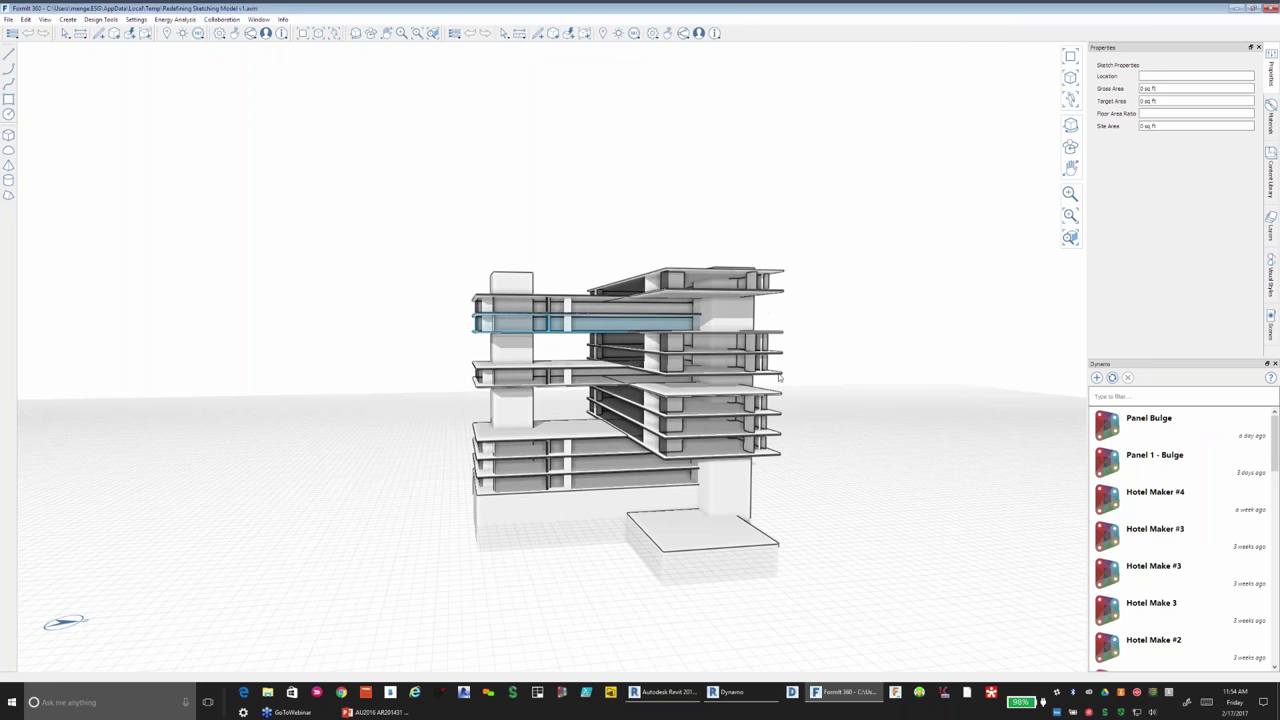
{"action": "middle_click_drag", "start_coordinate": [780, 377], "coordinate": [411, 298]}
{"action": "left_click", "coordinate": [411, 298]}
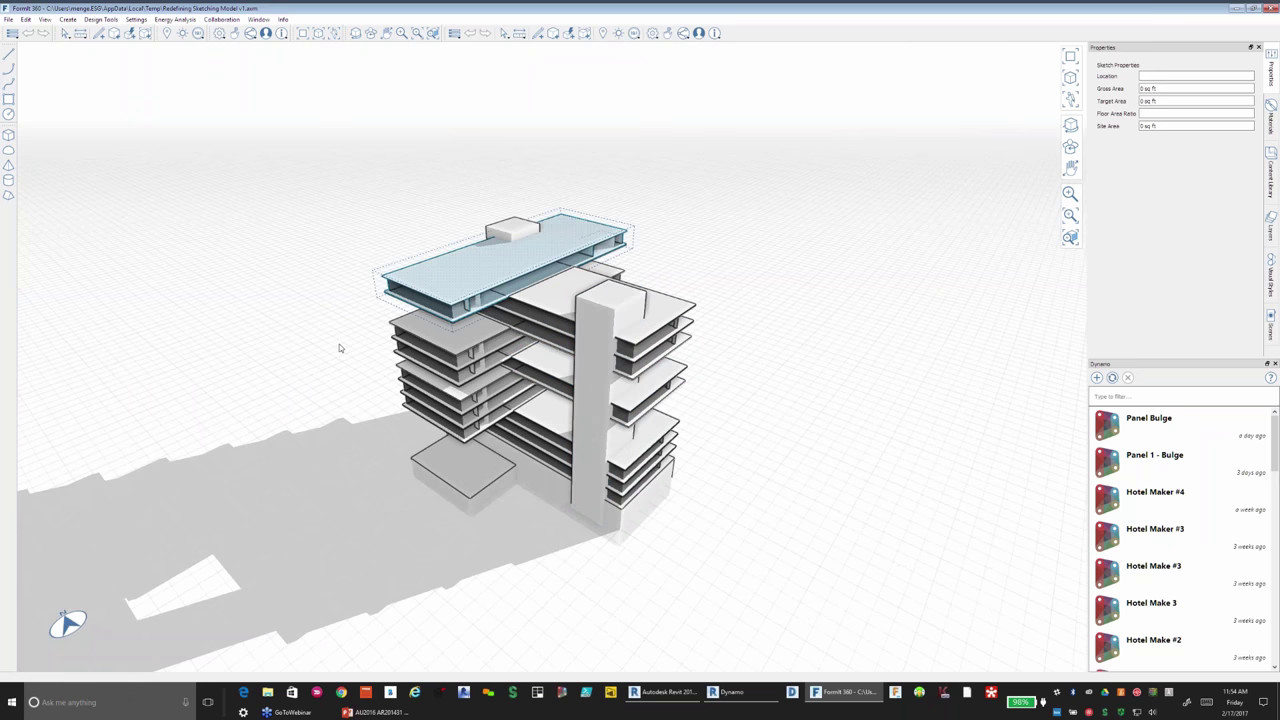
{"action": "left_click", "coordinate": [339, 344]}
{"action": "middle_click_drag", "start_coordinate": [339, 344], "coordinate": [534, 351]}
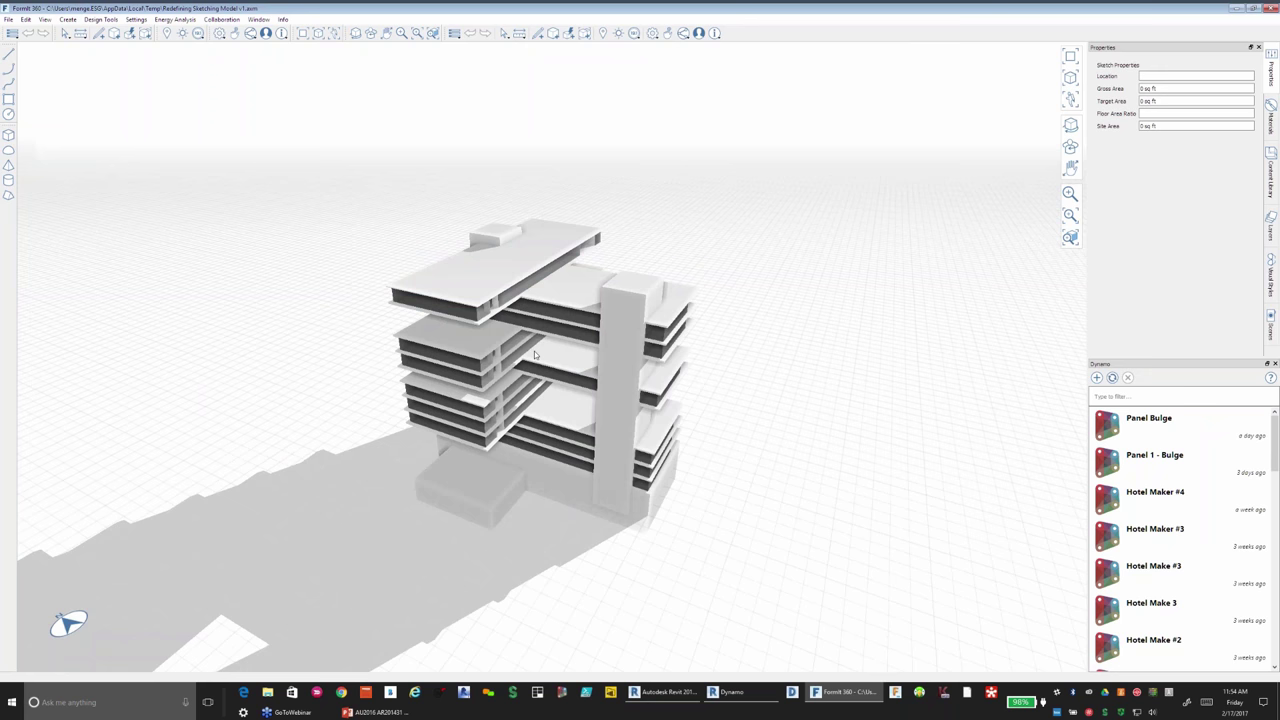
{"action": "middle_click_drag", "start_coordinate": [534, 351], "coordinate": [899, 398]}
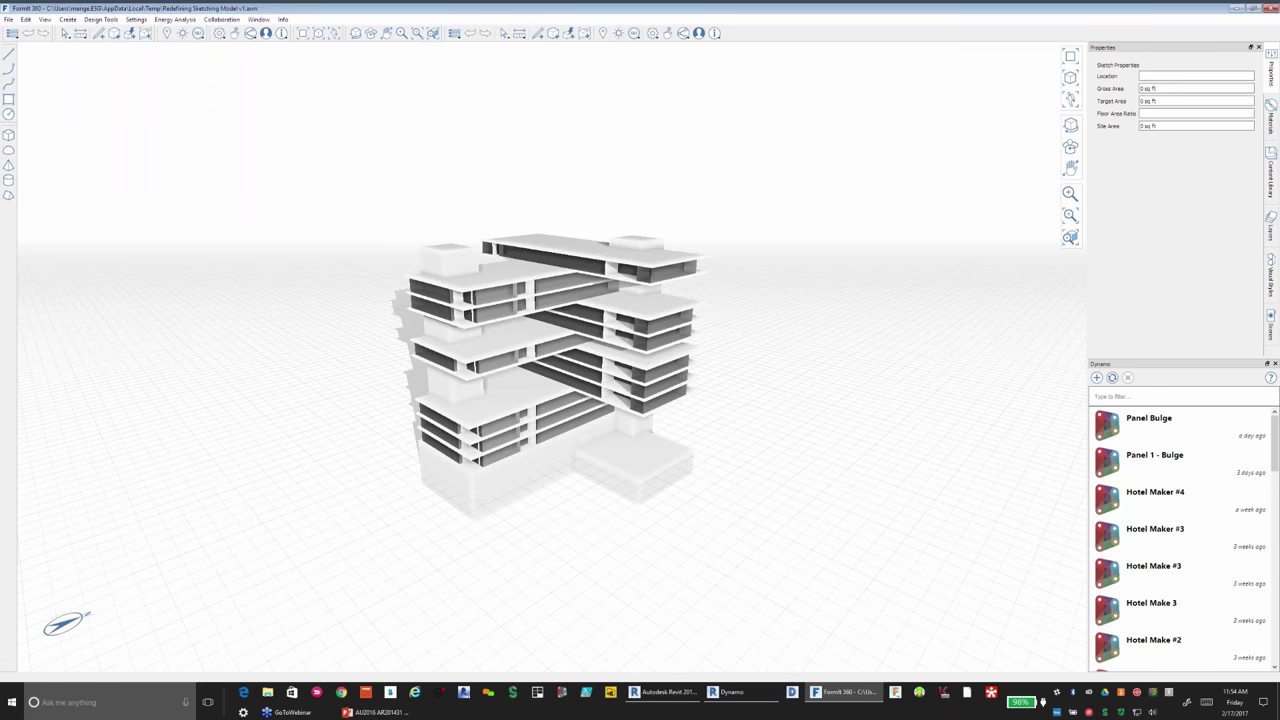
Step: Copy the top floor of the middle block, in the wing over the small square base, one level up onto that block
{"action": "scroll", "coordinate": [655, 290], "scroll_direction": "up", "scroll_amount": 5}
{"action": "left_click", "coordinate": [657, 289]}
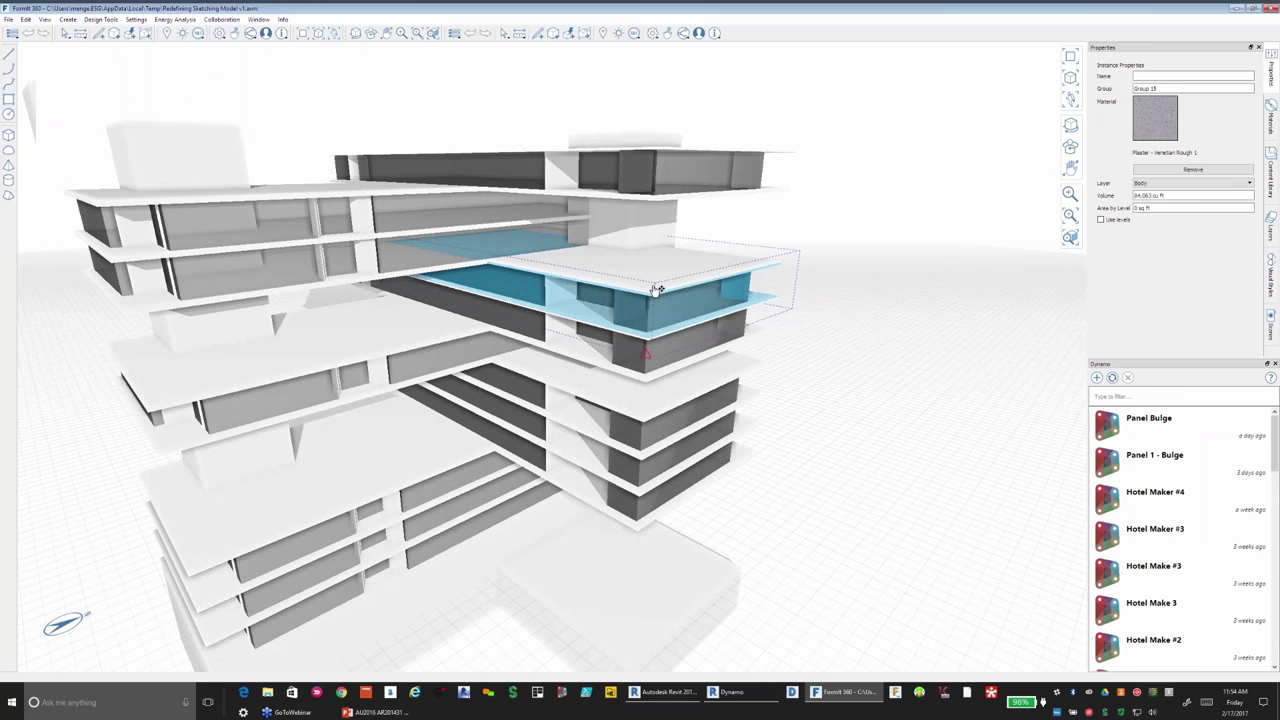
{"action": "scroll", "coordinate": [657, 289], "scroll_direction": "up", "scroll_amount": 2}
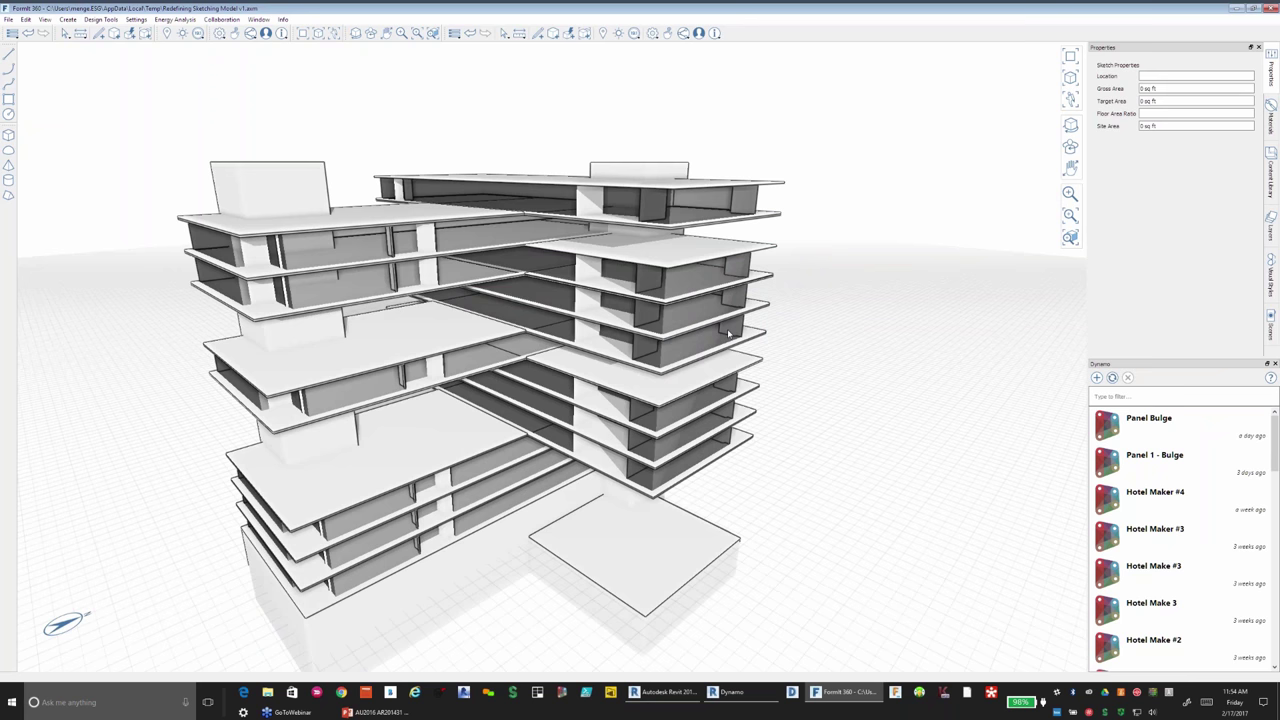
{"action": "left_click", "coordinate": [729, 333]}
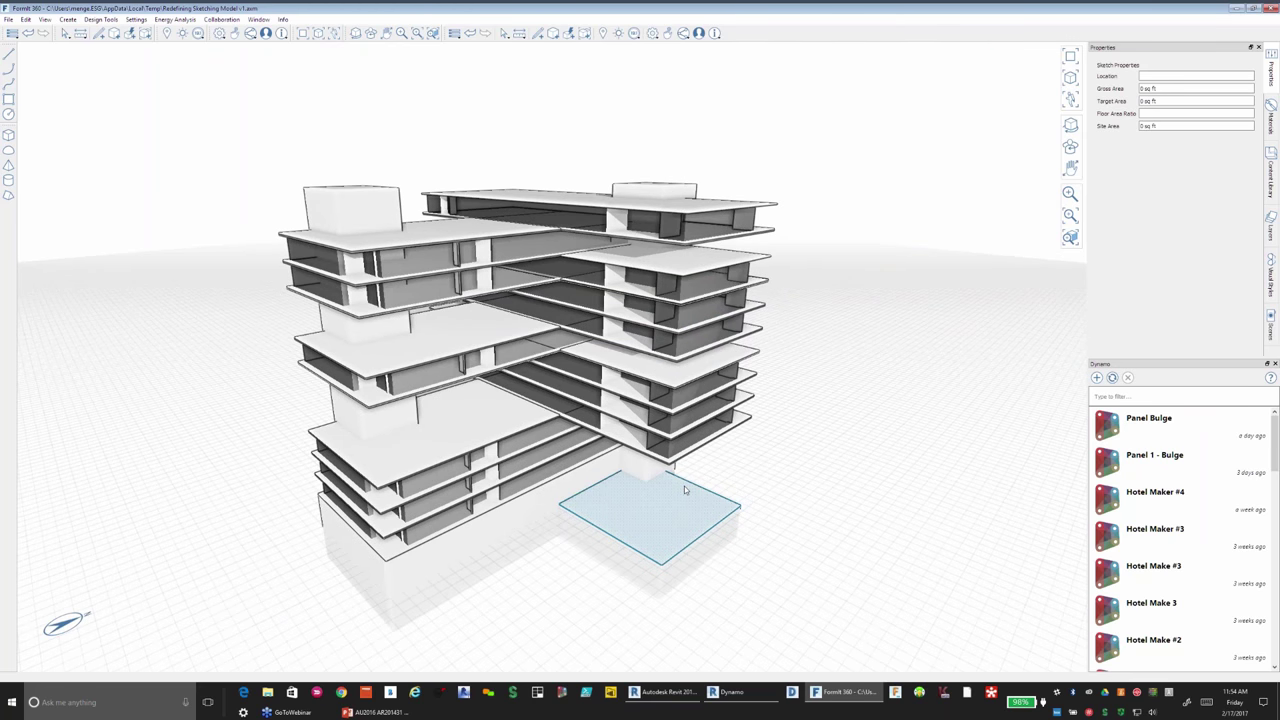
{"action": "left_click", "coordinate": [536, 244]}
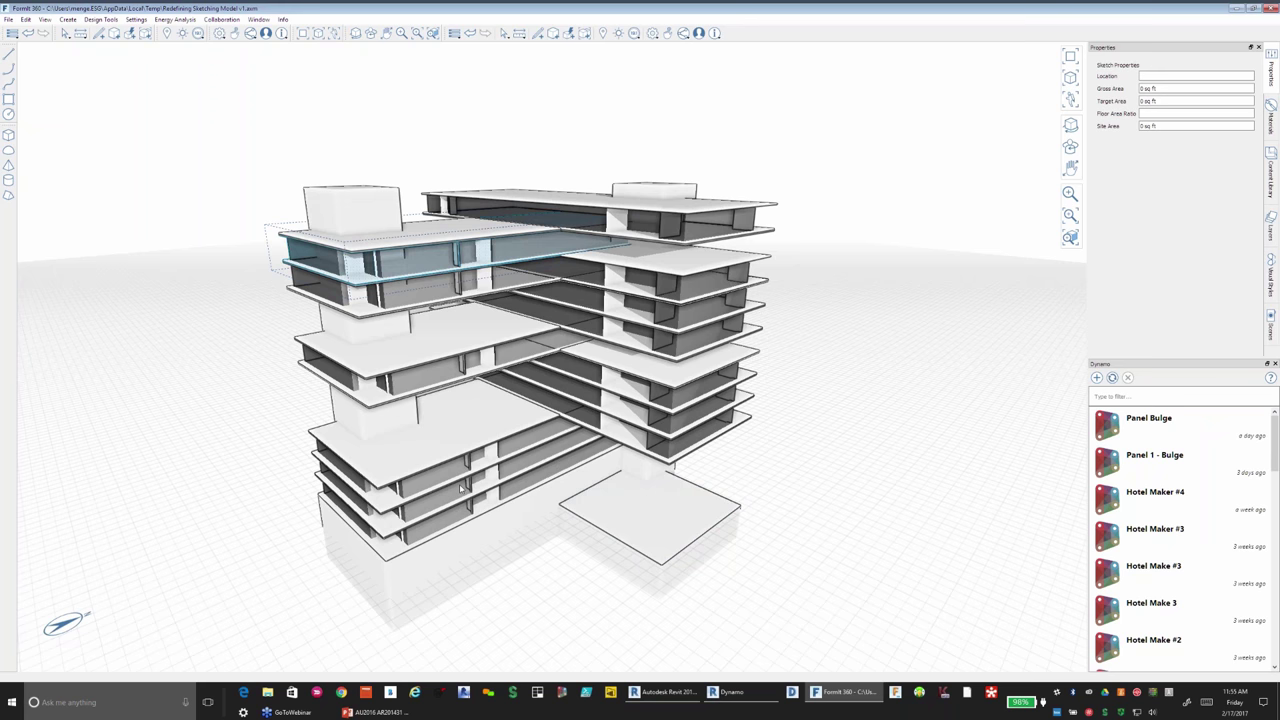
Step: Copy the middle floor of the same wing's lower block straight down into the gap above the small square base
{"action": "middle_click_drag", "start_coordinate": [461, 489], "coordinate": [475, 456]}
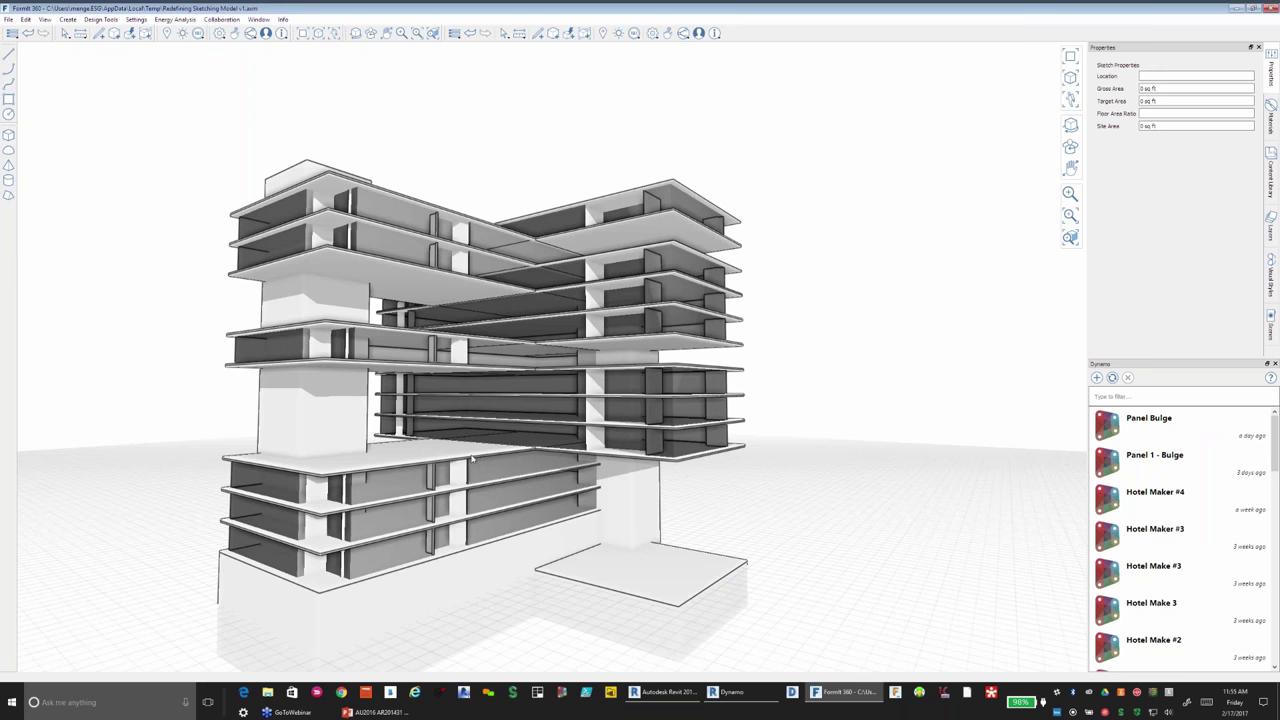
{"action": "left_click", "coordinate": [472, 458]}
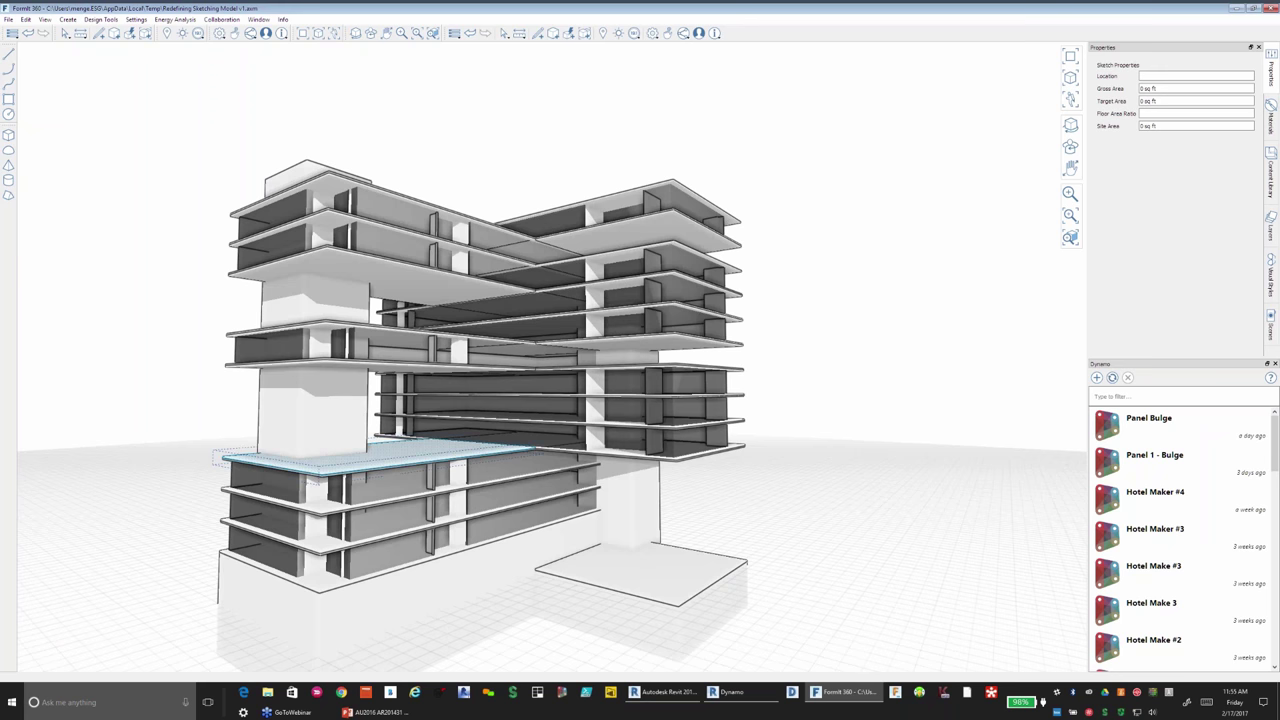
{"action": "left_click", "coordinate": [677, 425]}
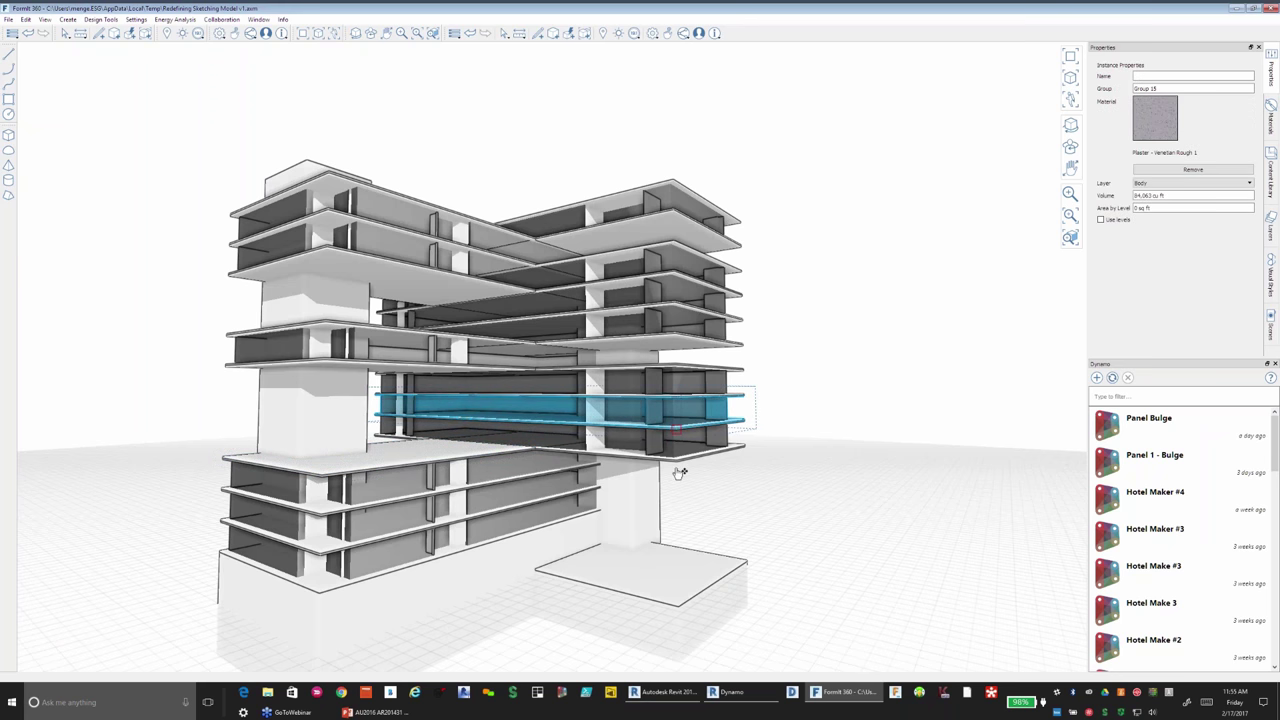
{"action": "left_click_drag", "start_coordinate": [679, 472], "coordinate": [722, 510]}
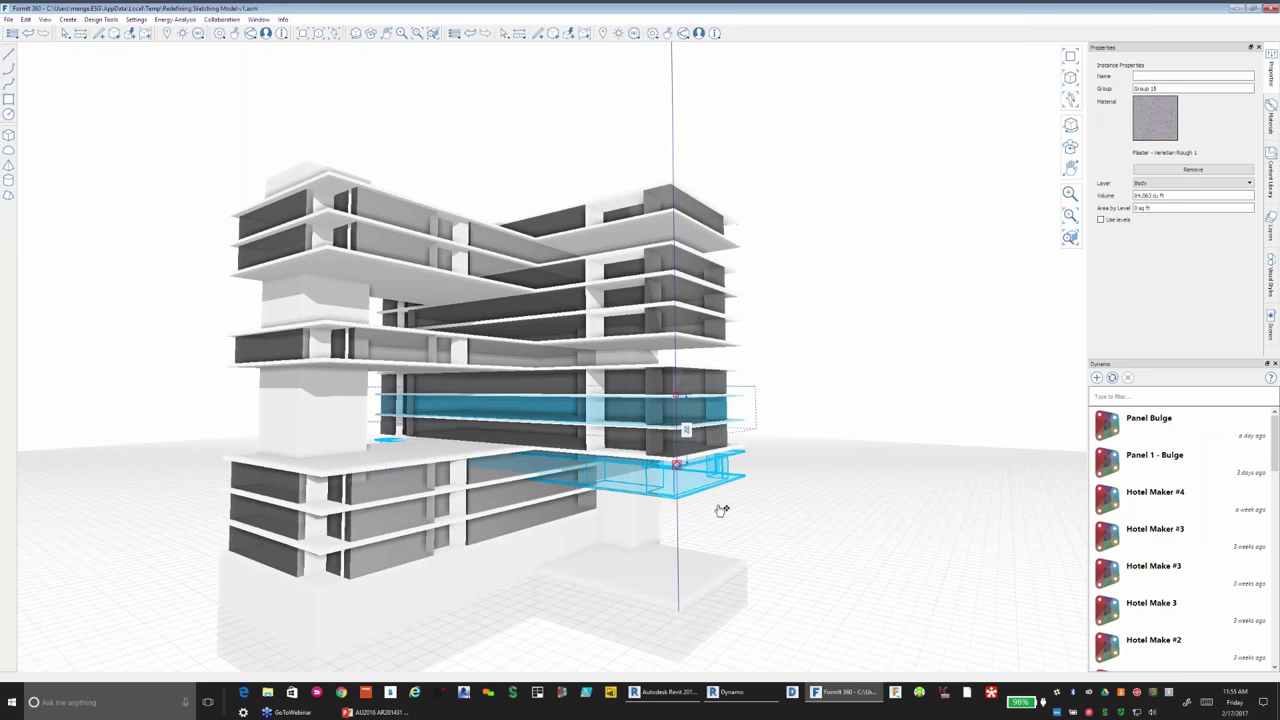
{"action": "left_click_drag", "start_coordinate": [722, 510], "coordinate": [726, 510]}
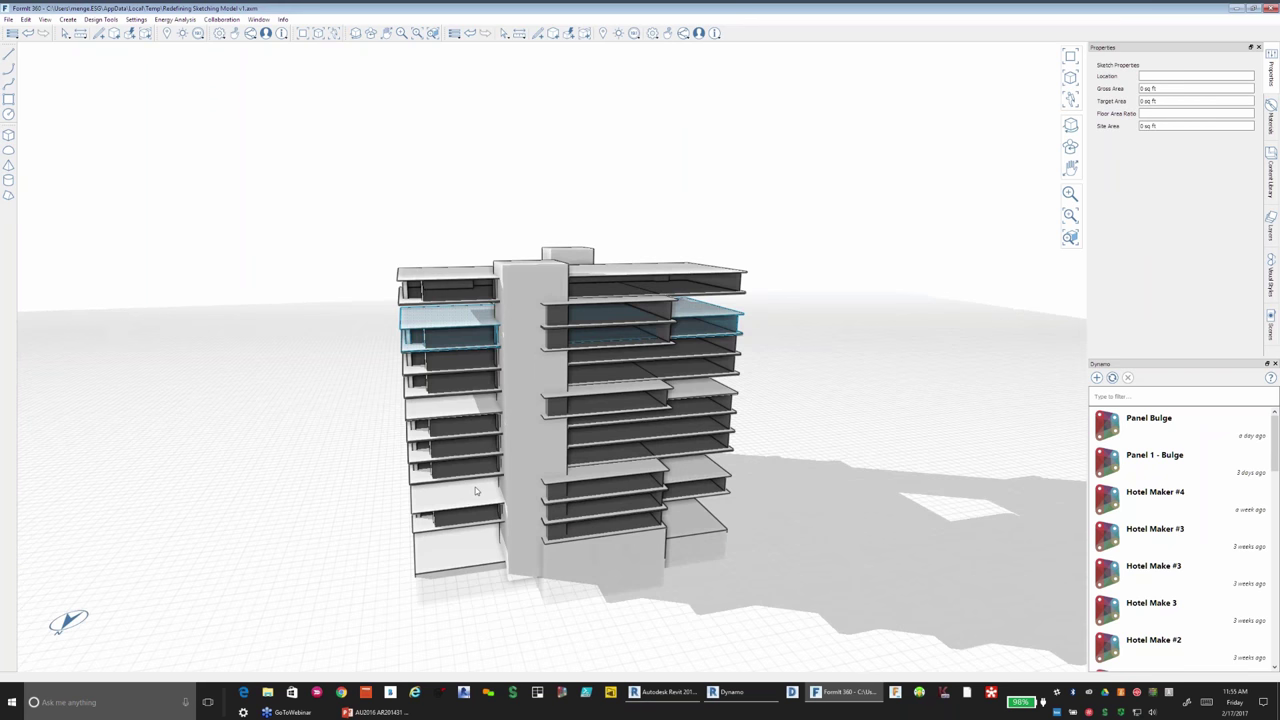
{"action": "key", "text": "Escape"}
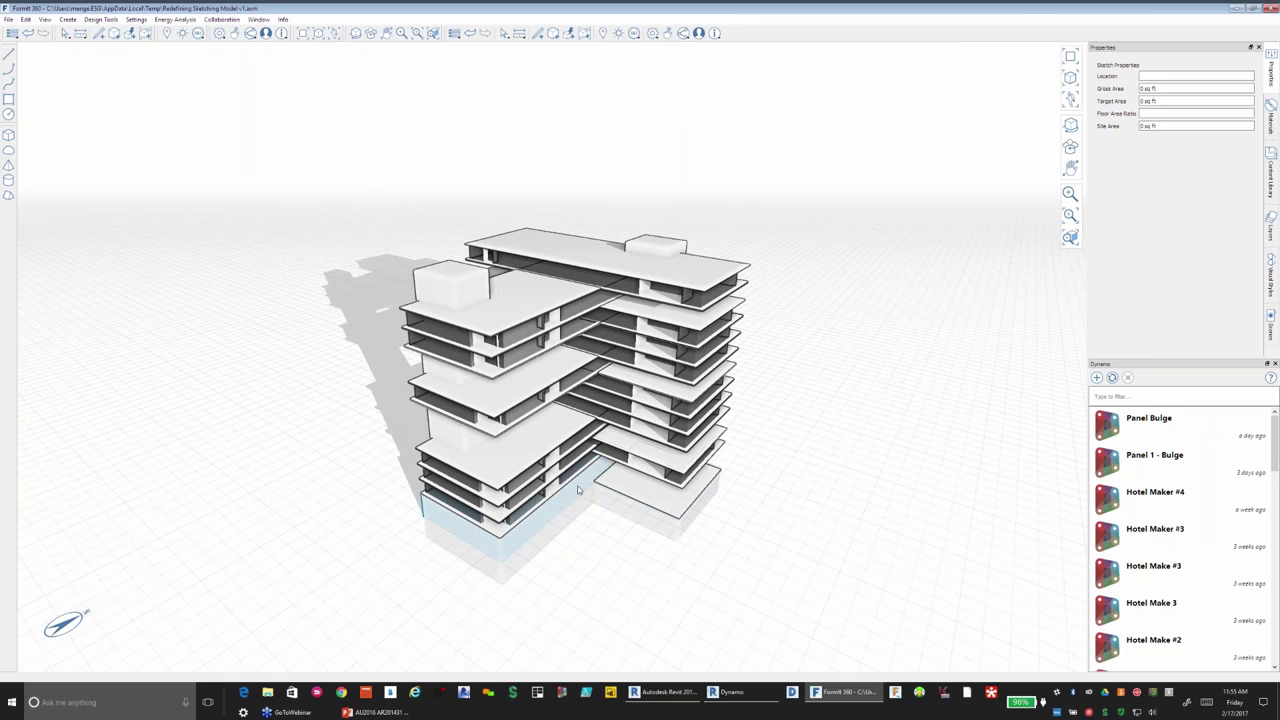
Step: Select the whole model, review the SAT format in the file export options, and close them without exporting
{"action": "scroll", "coordinate": [577, 489], "scroll_direction": "up", "scroll_amount": 3}
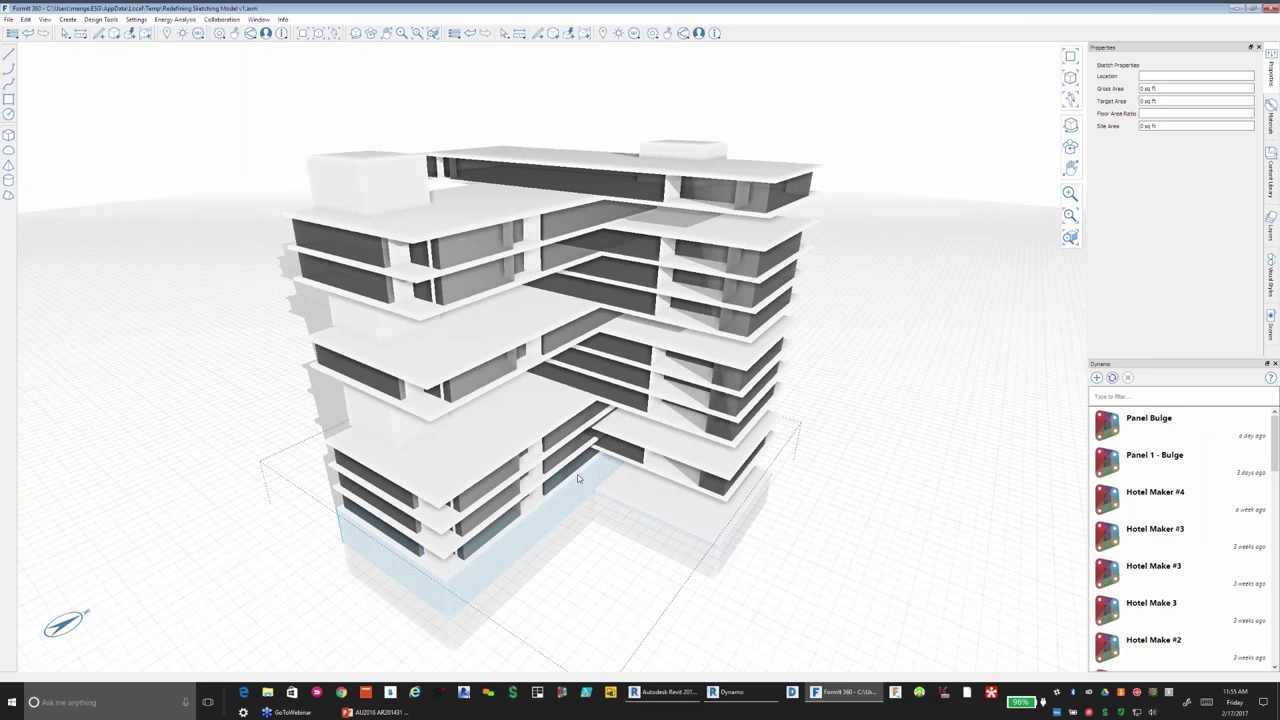
{"action": "middle_click_drag", "start_coordinate": [577, 479], "coordinate": [290, 181]}
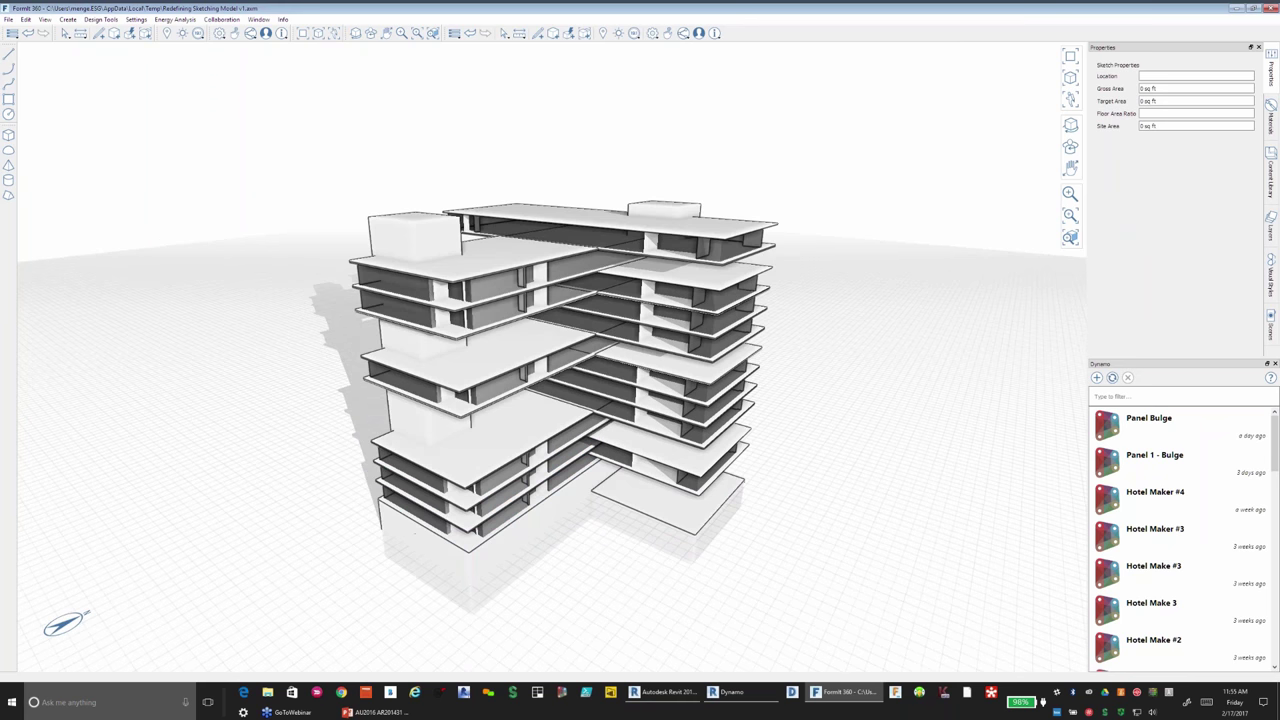
{"action": "key", "text": "ctrl+a"}
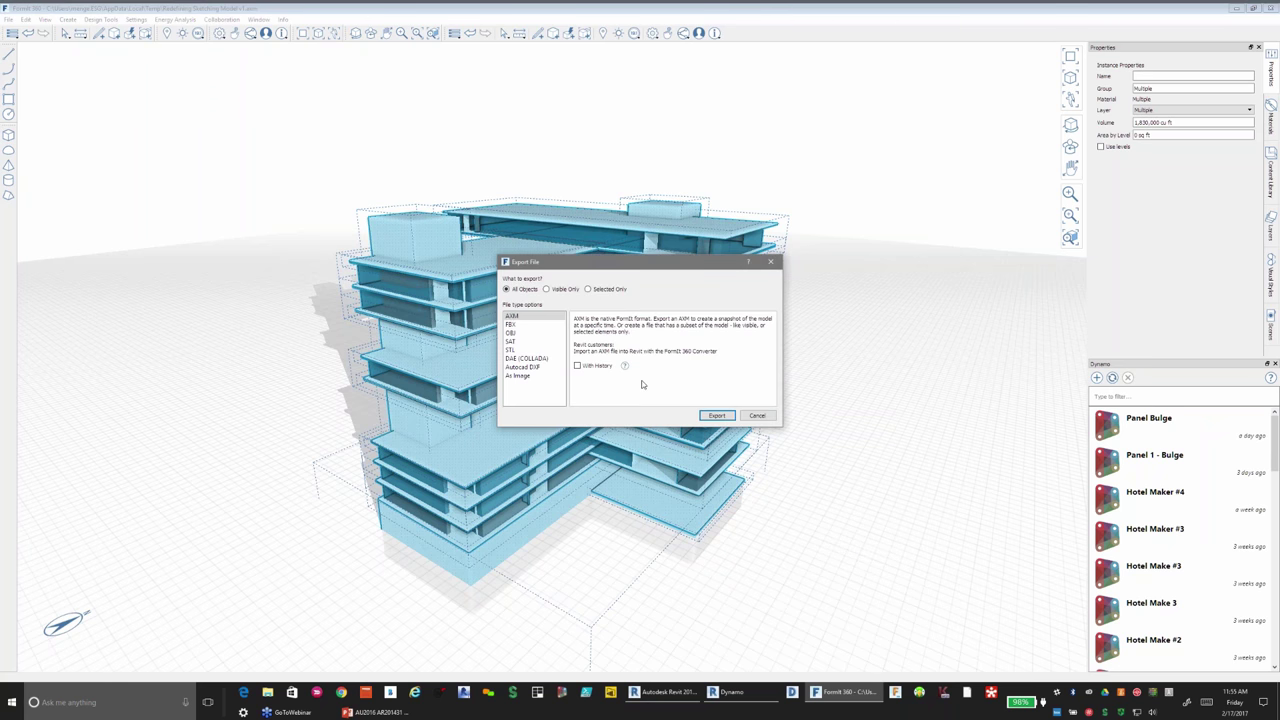
{"action": "left_click", "coordinate": [511, 341]}
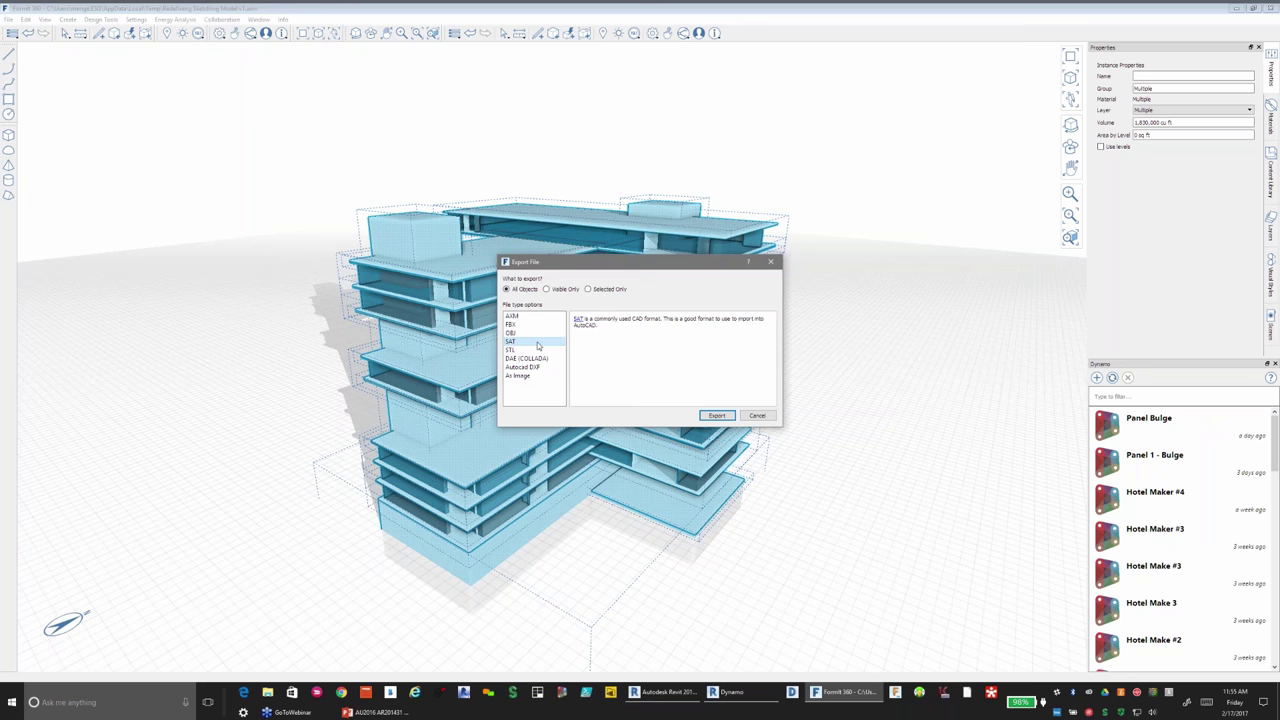
{"action": "left_click", "coordinate": [757, 416]}
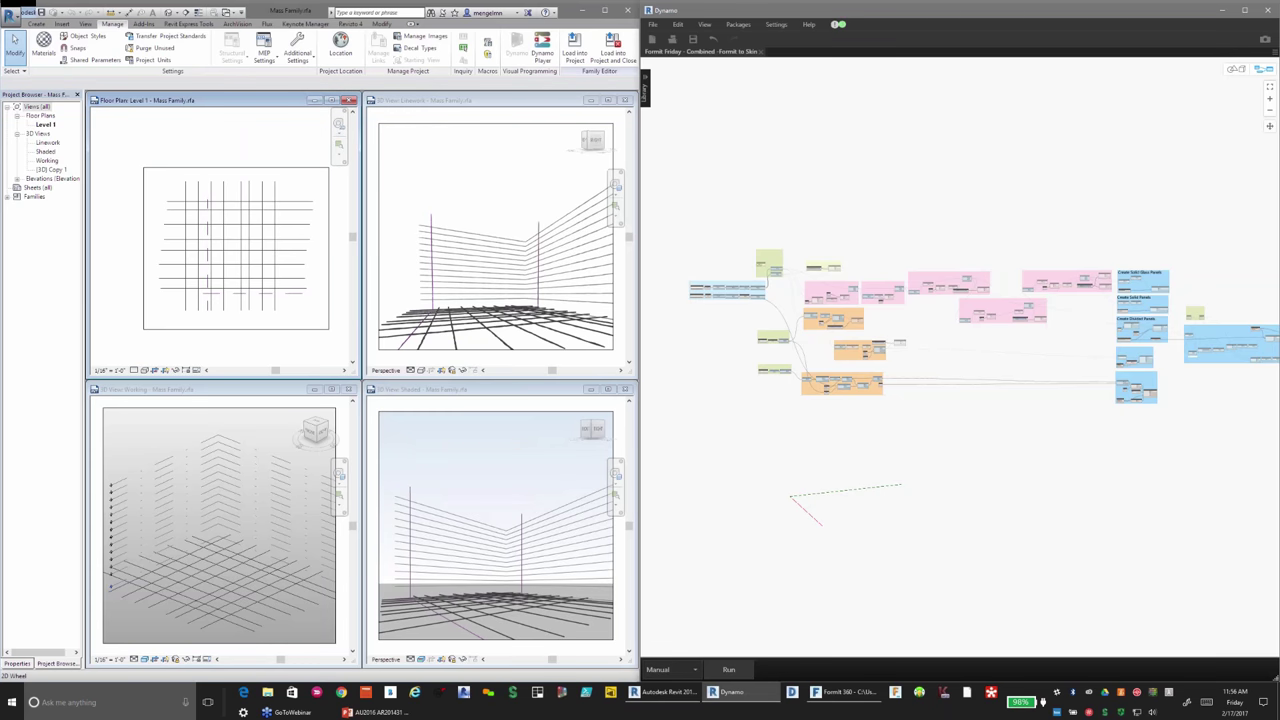
Step: Switch to the Dynamo graph and shift the Get Geometry From Formit group slightly left, away from its neighbouring groups
{"action": "key", "text": "super+Up"}
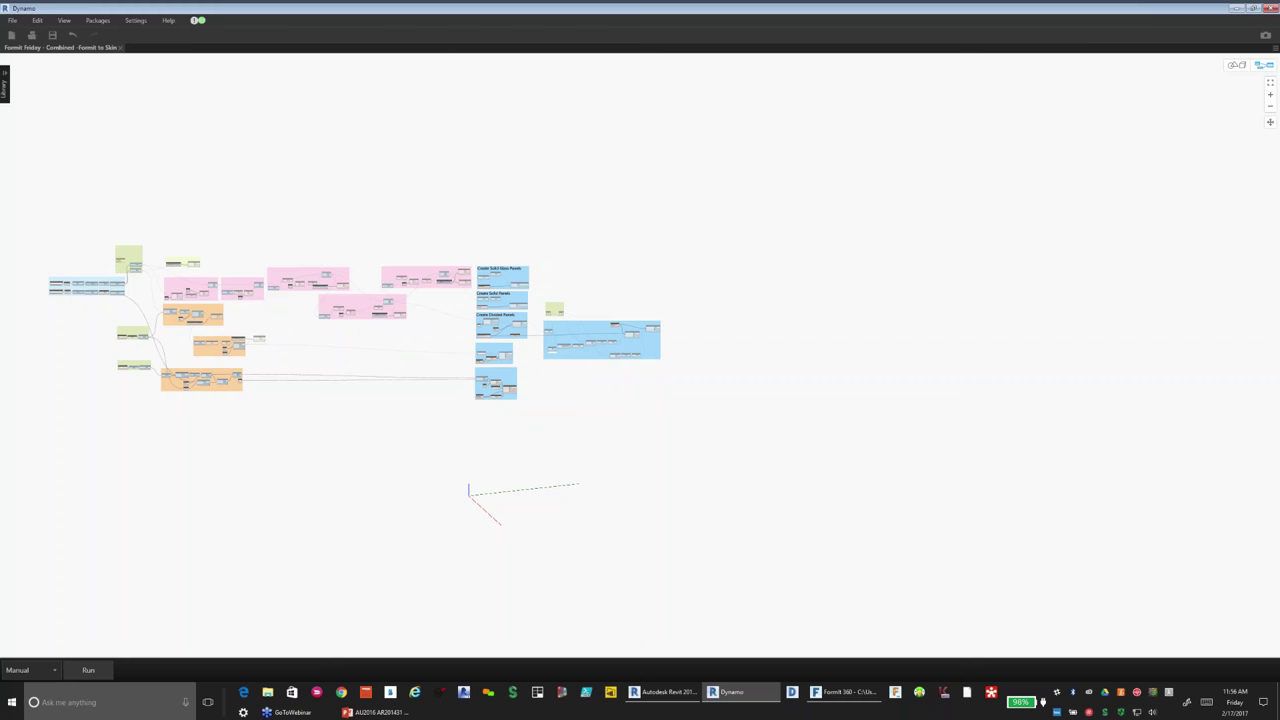
{"action": "scroll", "coordinate": [40, 280], "scroll_direction": "up", "scroll_amount": 5}
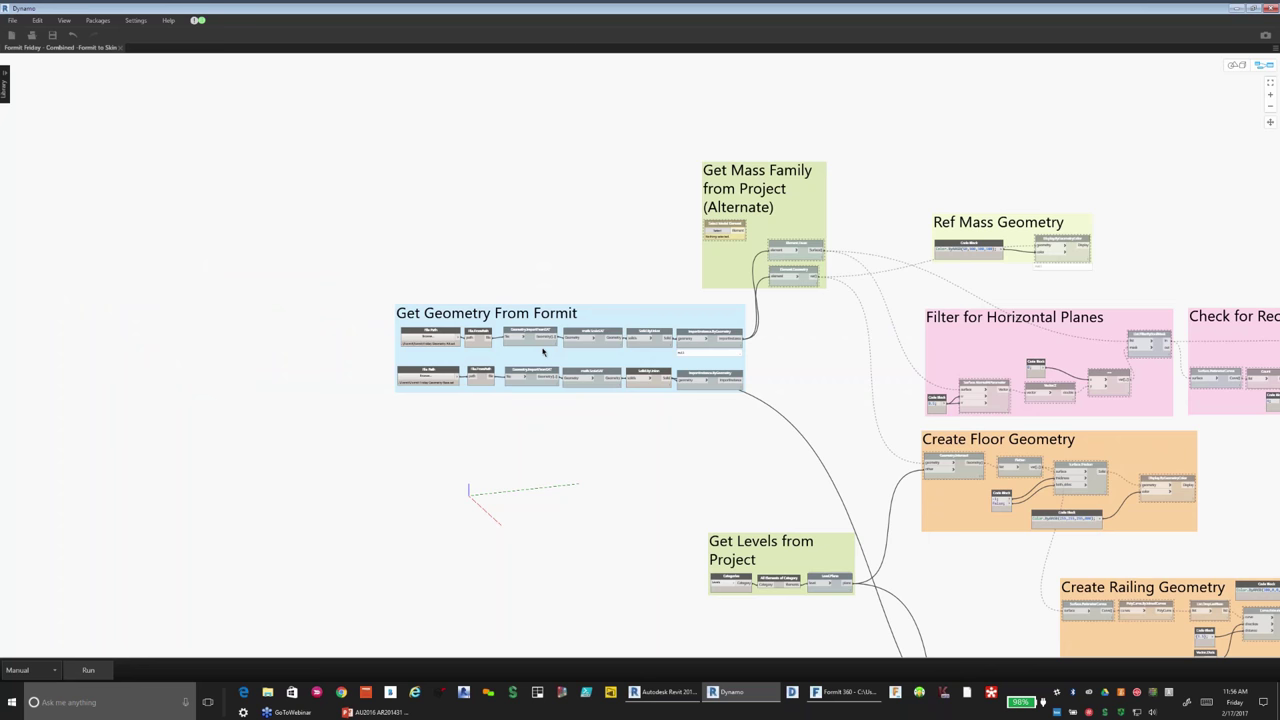
{"action": "scroll", "coordinate": [435, 214], "scroll_direction": "up", "scroll_amount": 2}
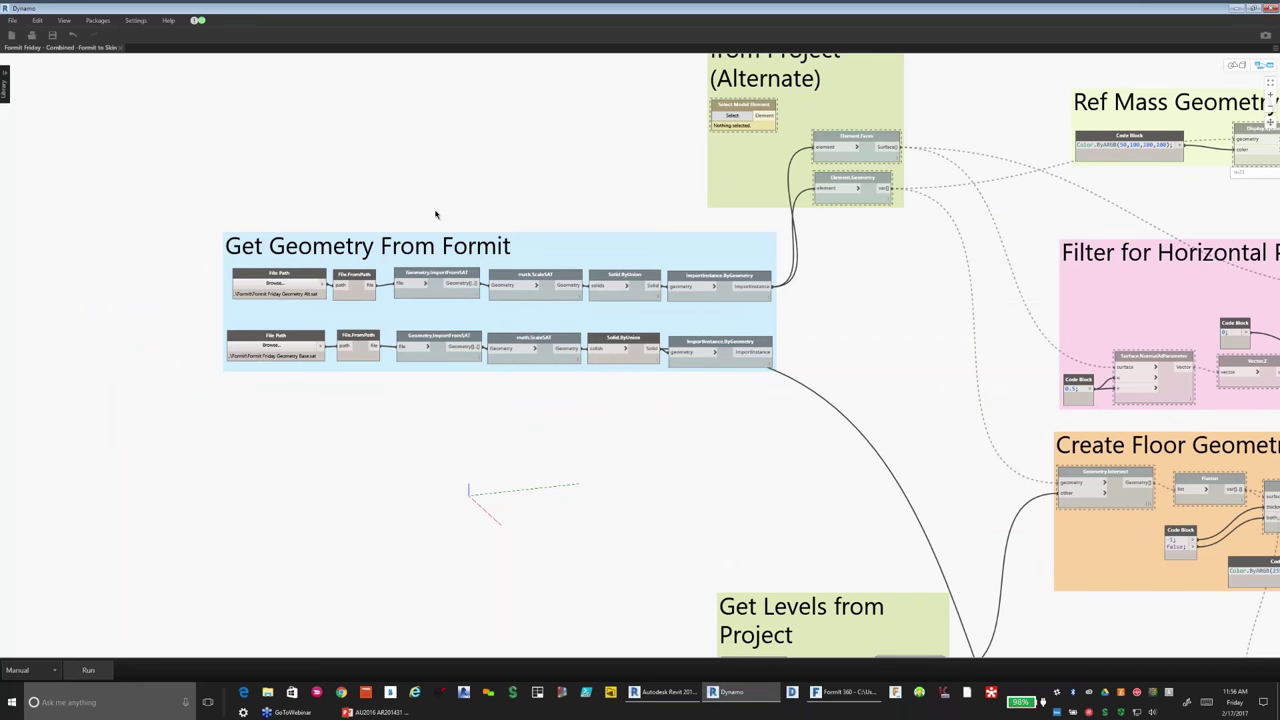
{"action": "scroll", "coordinate": [435, 214], "scroll_direction": "up", "scroll_amount": 1}
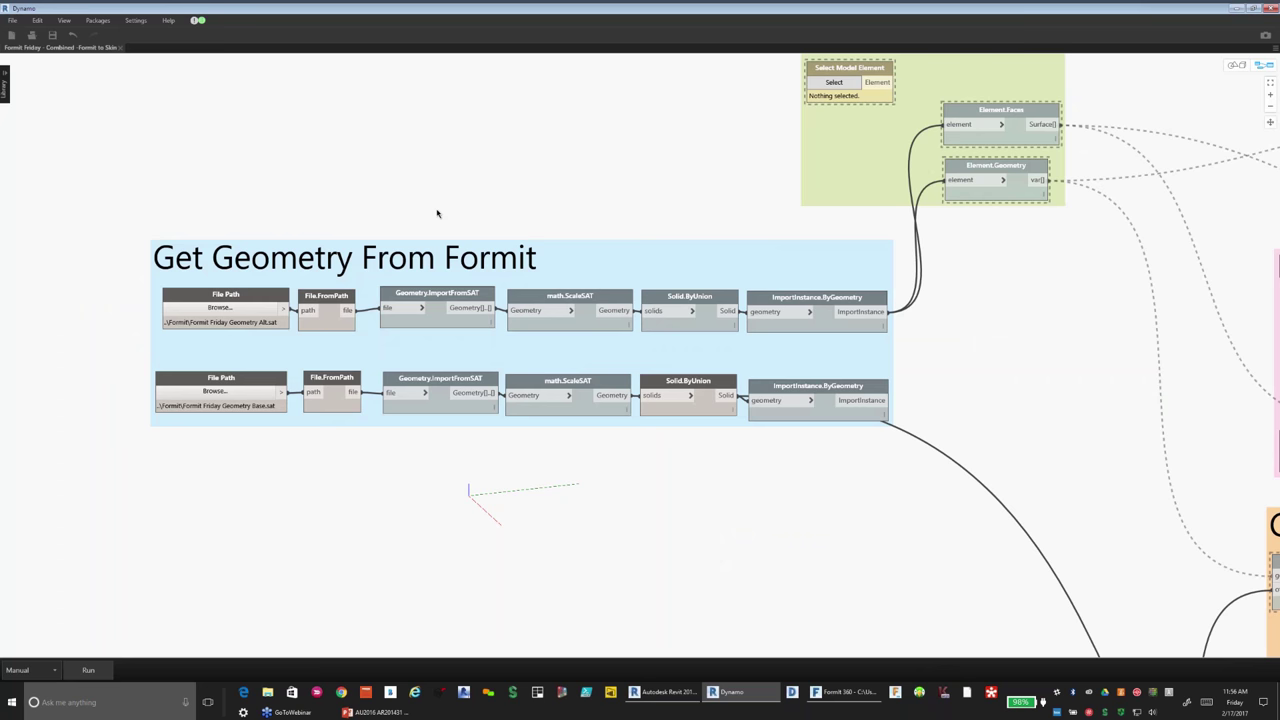
{"action": "scroll", "coordinate": [436, 213], "scroll_direction": "down", "scroll_amount": 1}
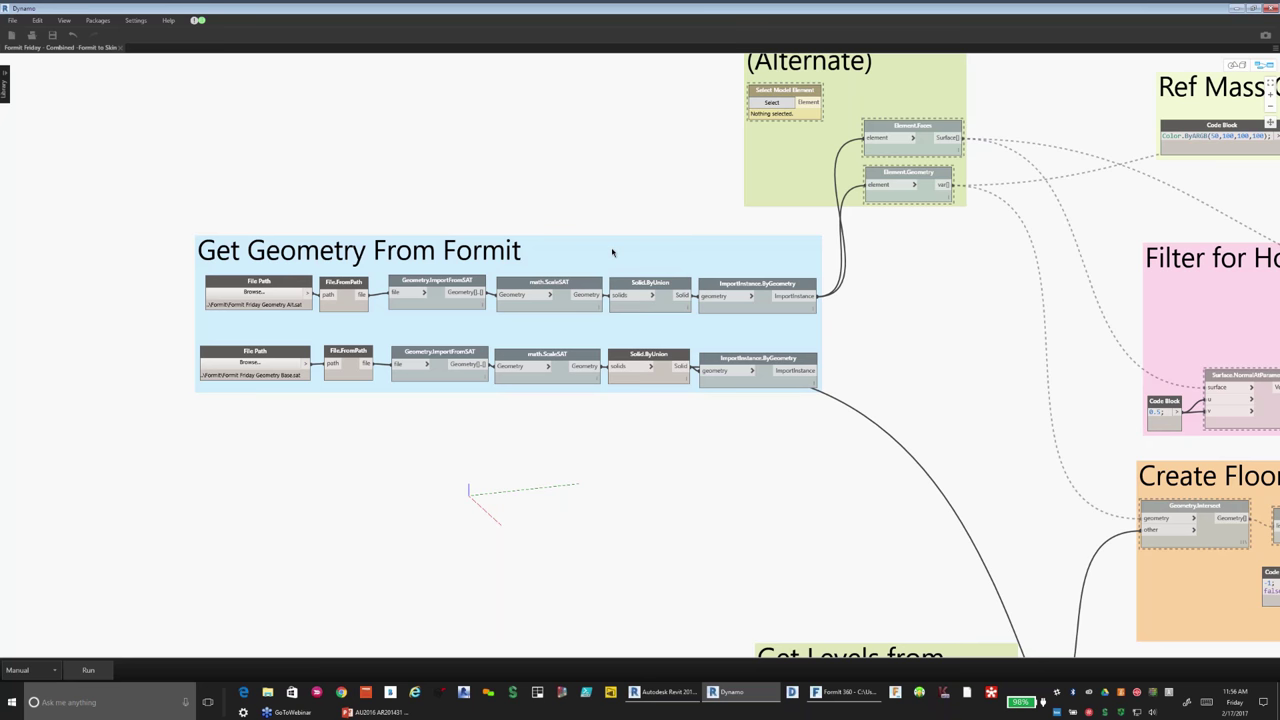
{"action": "left_click", "coordinate": [613, 253]}
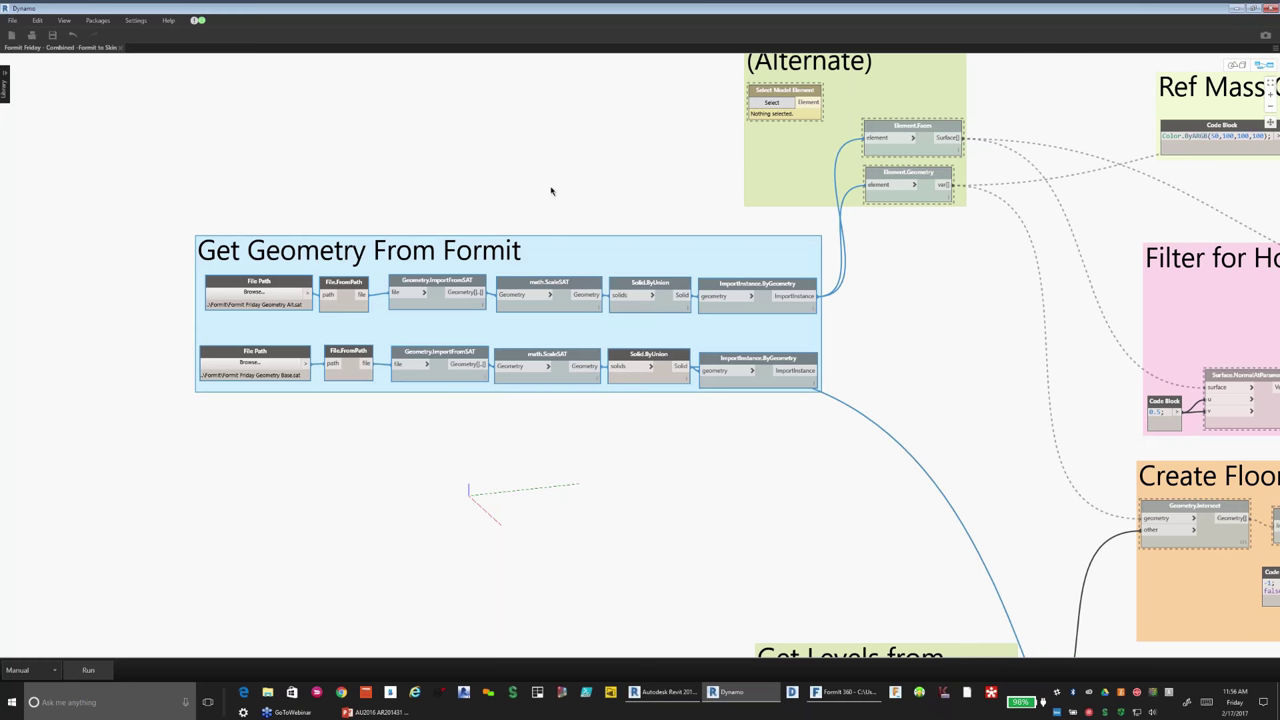
{"action": "key", "text": "ctrl+z"}
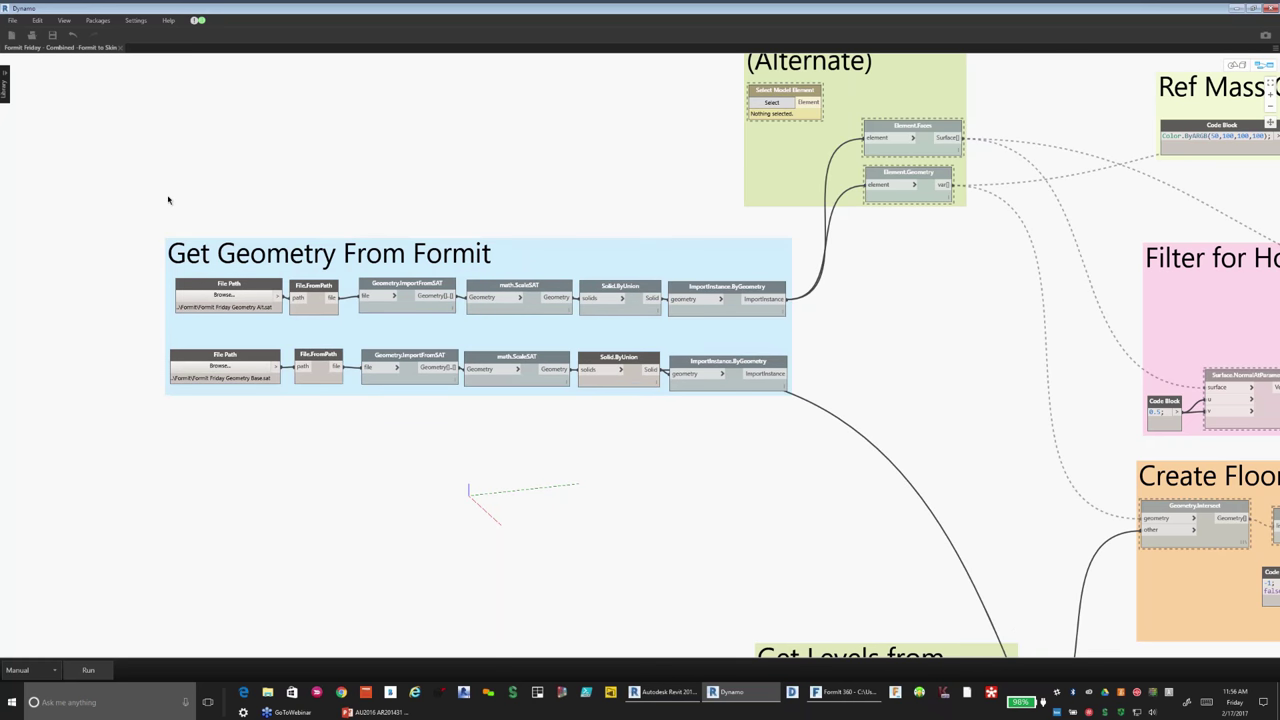
{"action": "left_click_drag", "start_coordinate": [655, 259], "coordinate": [649, 260]}
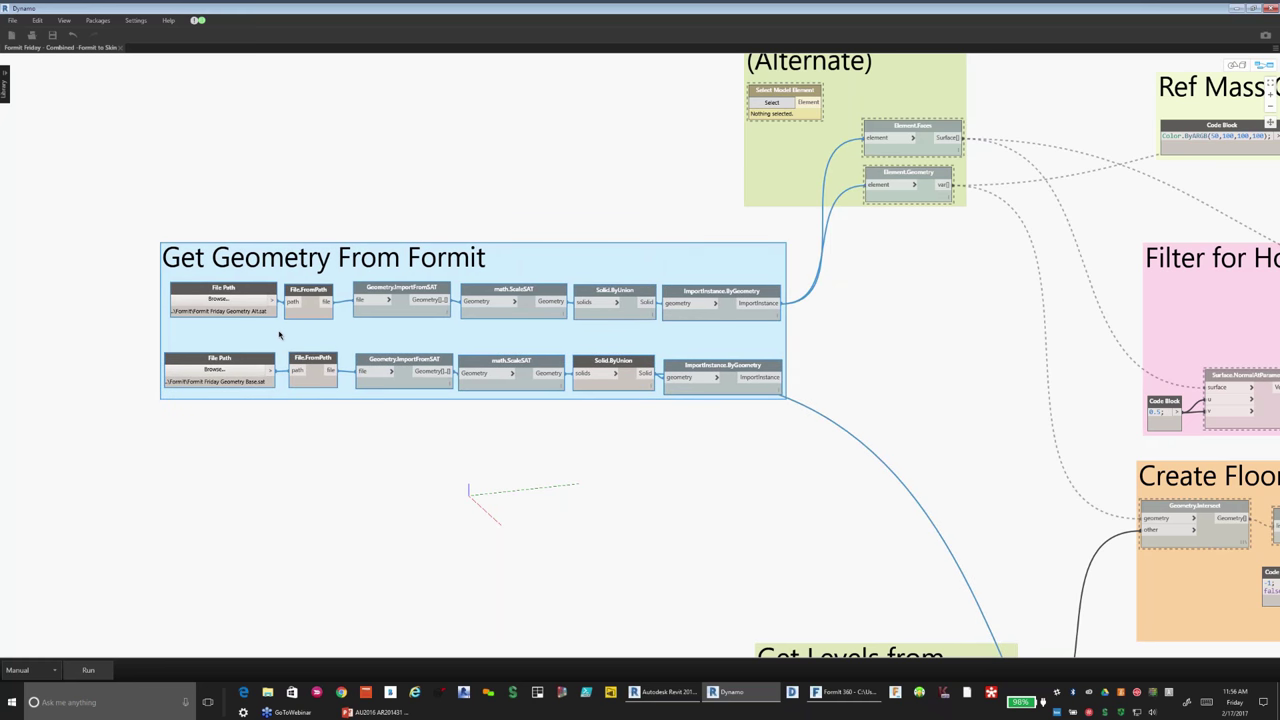
Step: Examine the SAT import nodes and the graph's rectangle filter, floor, railing and column groups
{"action": "scroll", "coordinate": [279, 335], "scroll_direction": "up", "scroll_amount": 1}
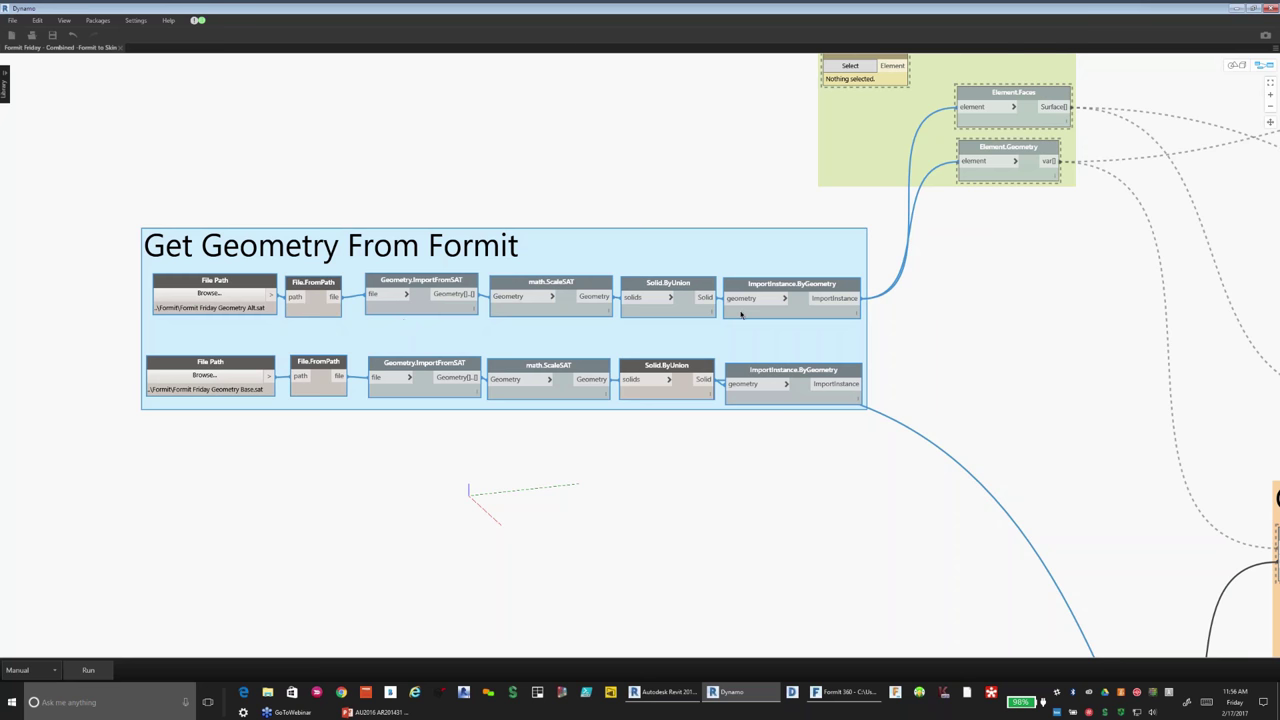
{"action": "scroll", "coordinate": [741, 314], "scroll_direction": "down", "scroll_amount": 2}
{"action": "scroll", "coordinate": [738, 305], "scroll_direction": "up", "scroll_amount": 4}
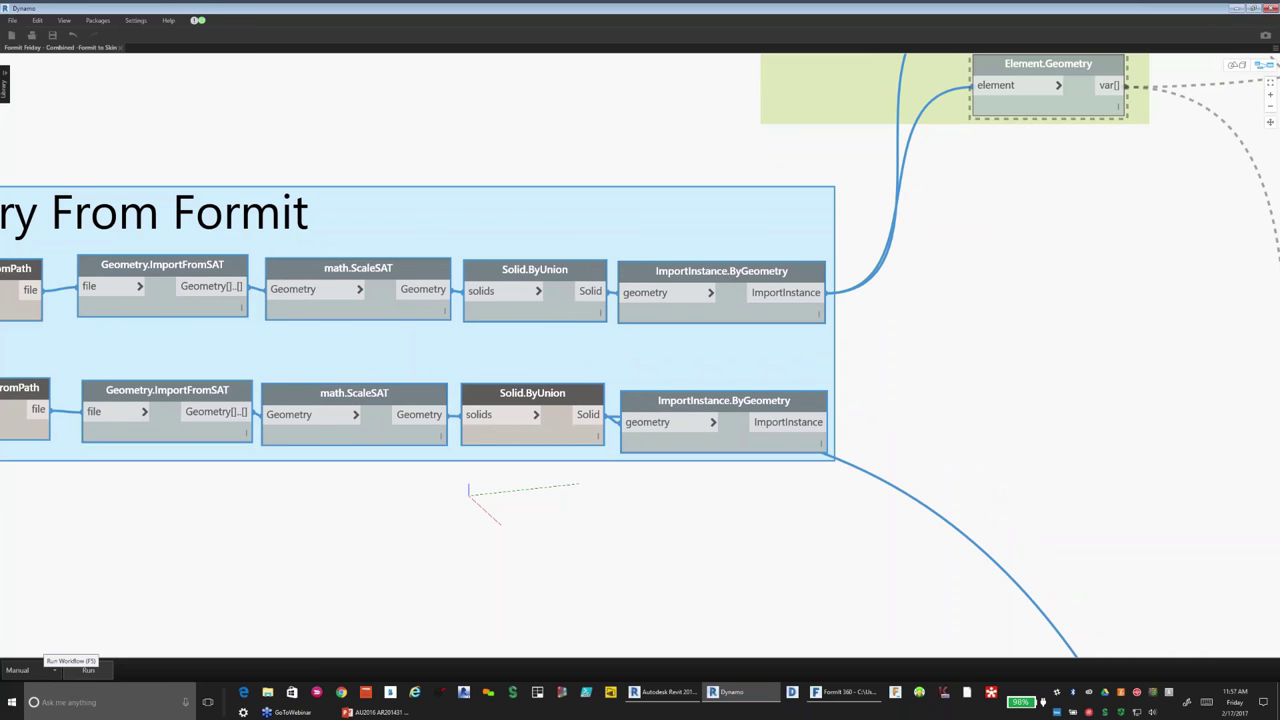
{"action": "scroll", "coordinate": [478, 541], "scroll_direction": "down", "scroll_amount": 2}
{"action": "scroll", "coordinate": [478, 541], "scroll_direction": "down", "scroll_amount": 4}
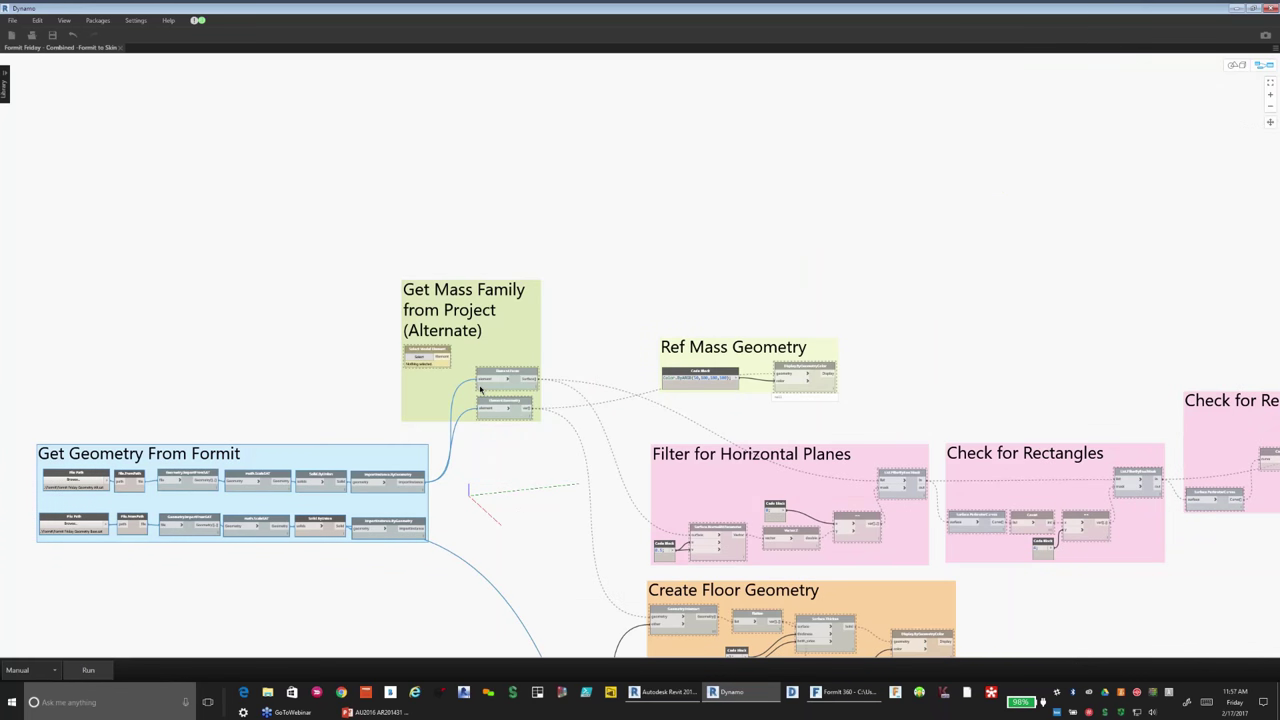
{"action": "scroll", "coordinate": [480, 390], "scroll_direction": "down", "scroll_amount": 5}
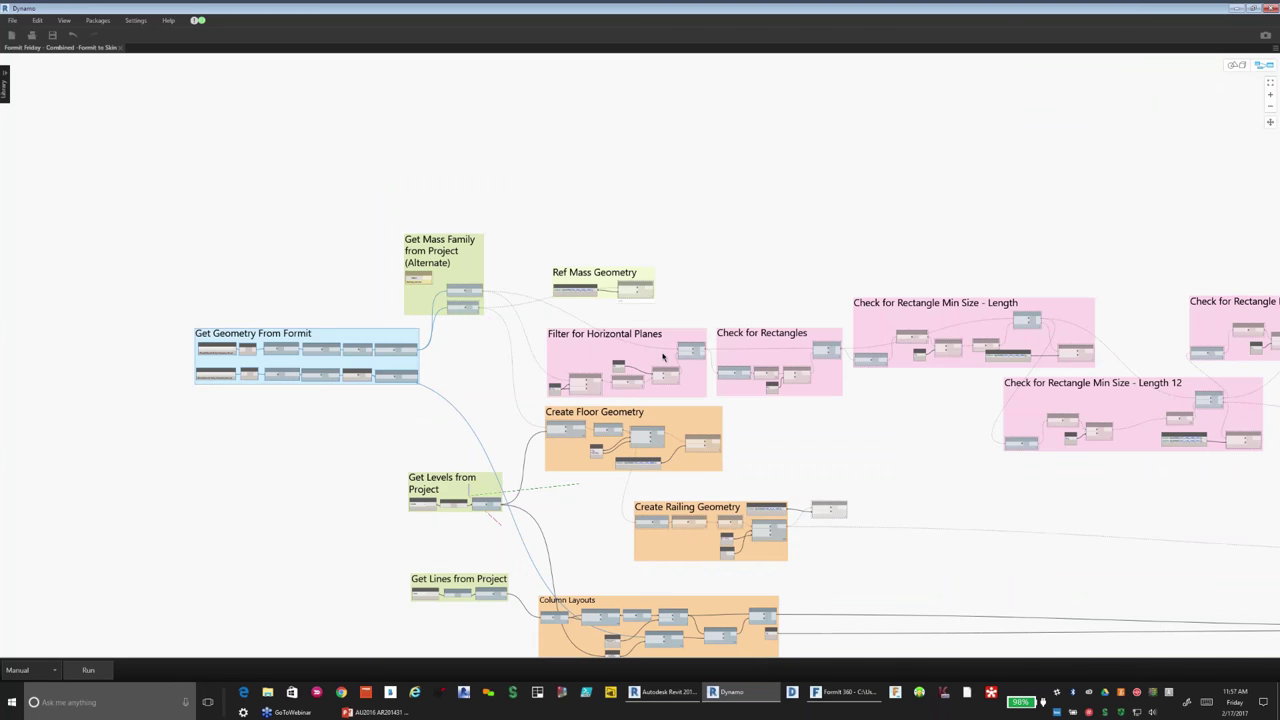
{"action": "middle_click_drag", "start_coordinate": [662, 356], "coordinate": [642, 343]}
{"action": "middle_click_drag", "start_coordinate": [304, 553], "coordinate": [69, 441]}
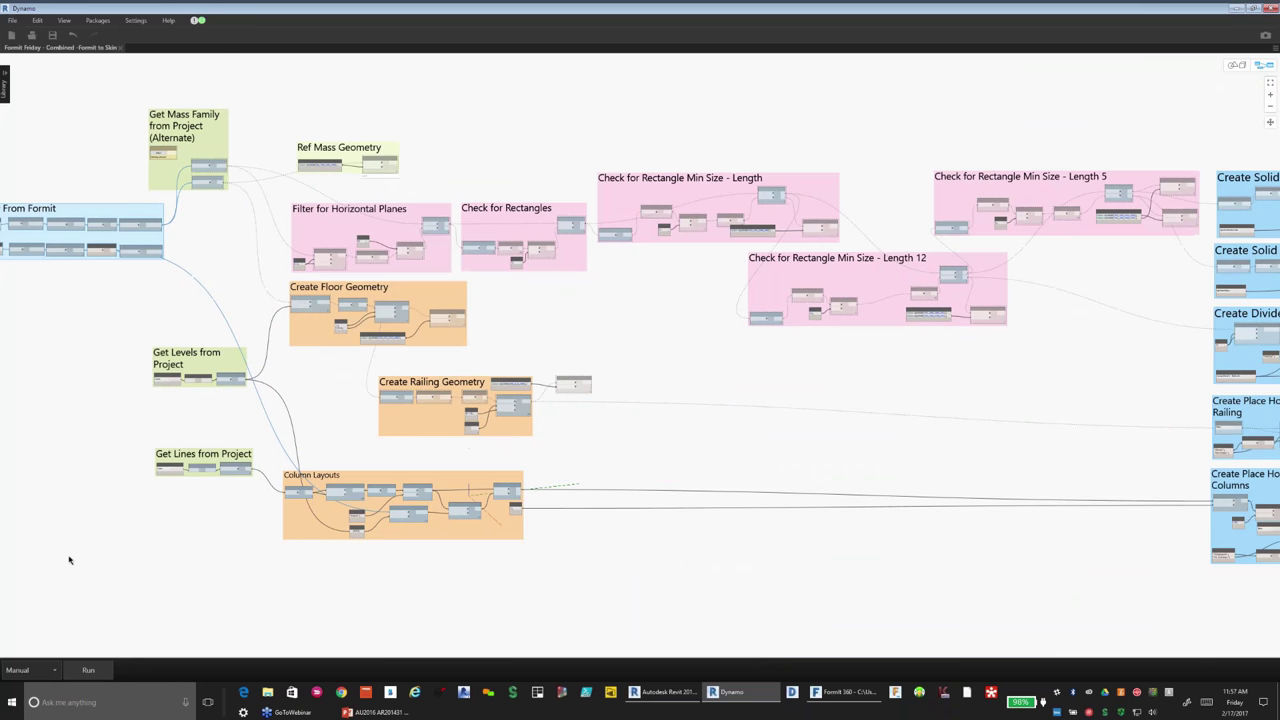
Step: Place the Dynamo window side by side with the Revit mass family views, with the whole graph in sight
{"action": "scroll", "coordinate": [69, 560], "scroll_direction": "down", "scroll_amount": 3}
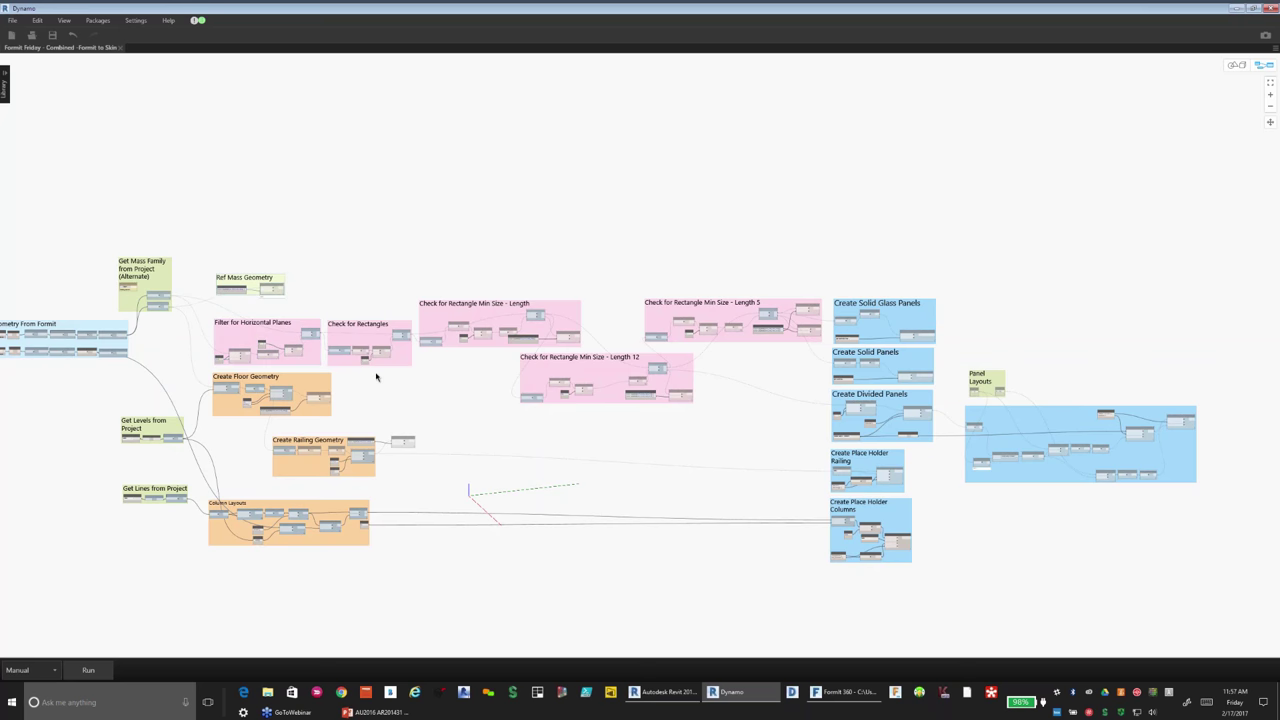
{"action": "scroll", "coordinate": [720, 460], "scroll_direction": "down", "scroll_amount": 2}
{"action": "left_click", "coordinate": [89, 671]}
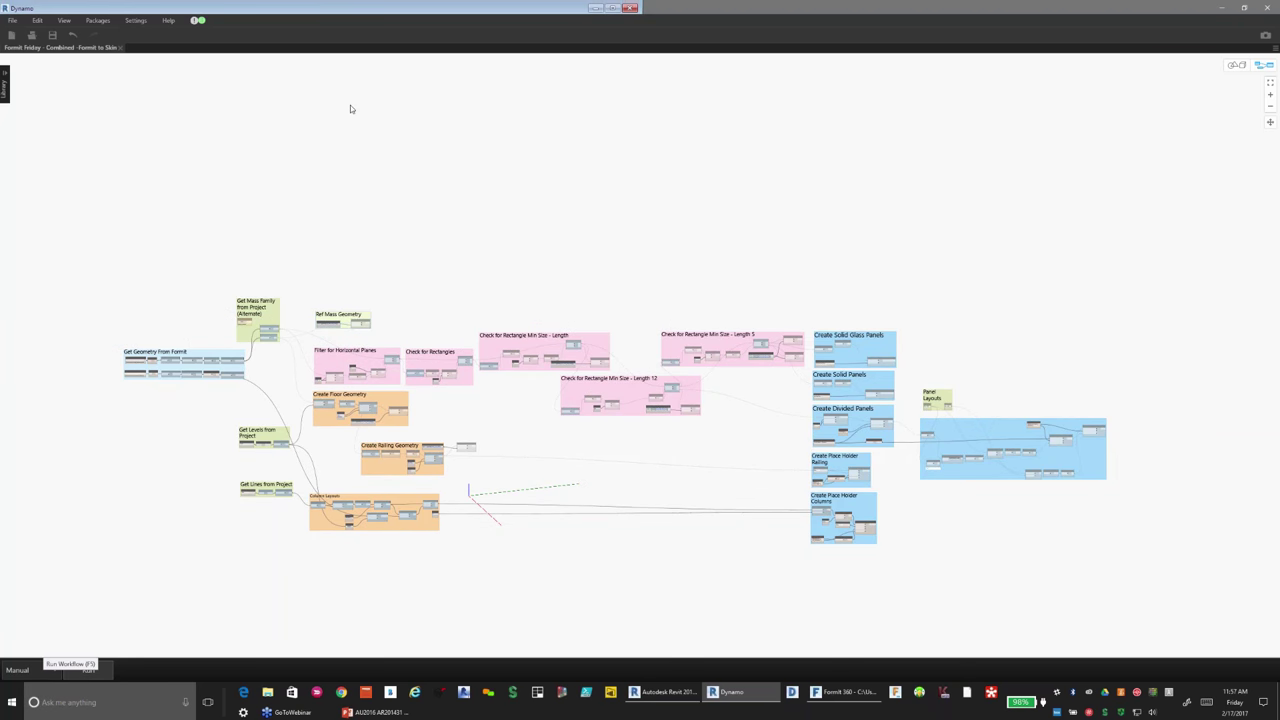
{"action": "key", "text": "super+Right"}
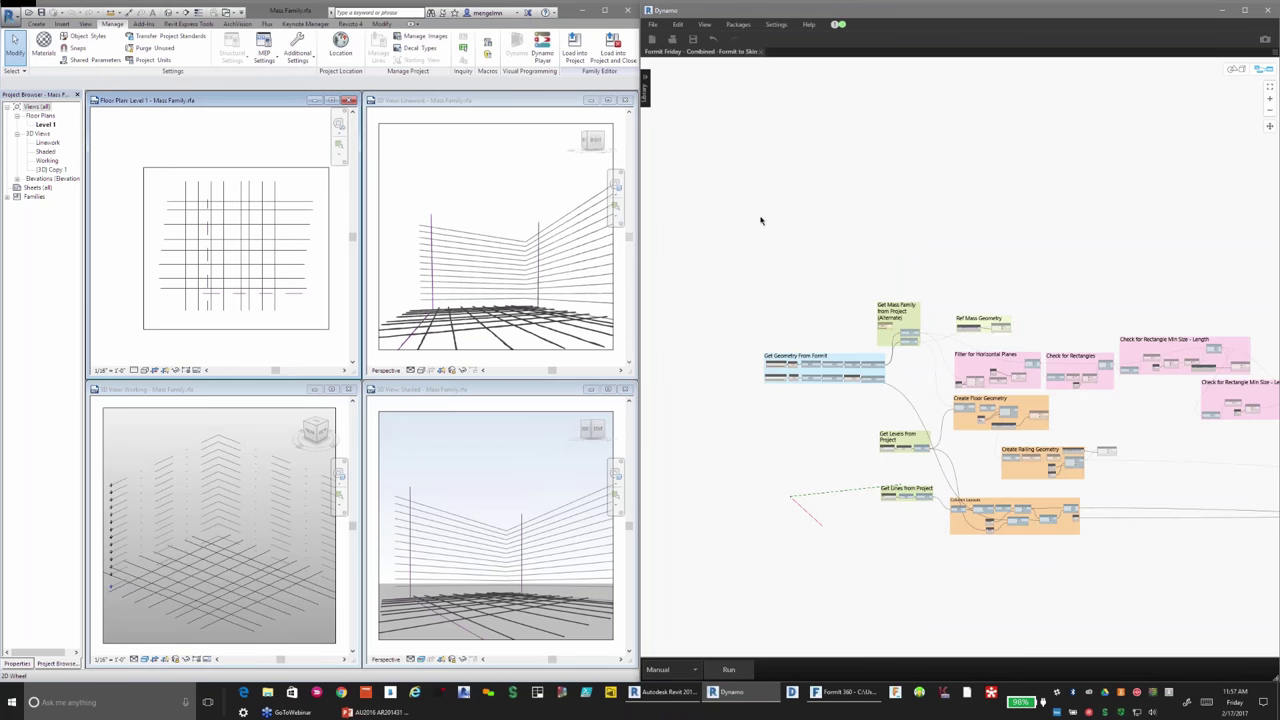
{"action": "scroll", "coordinate": [760, 220], "scroll_direction": "down", "scroll_amount": 3}
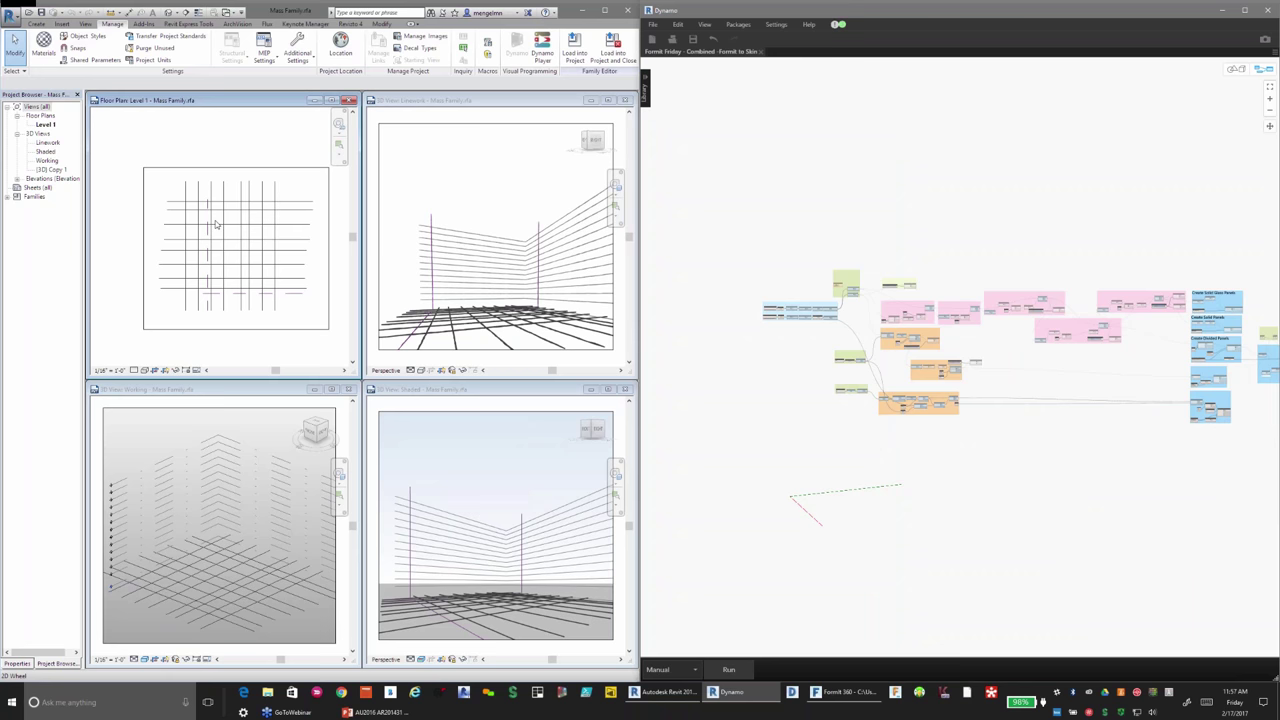
Step: Run the Dynamo graph to build its geometry in the Revit mass family
{"action": "scroll", "coordinate": [215, 225], "scroll_direction": "up", "scroll_amount": 2}
{"action": "scroll", "coordinate": [160, 205], "scroll_direction": "down", "scroll_amount": 2}
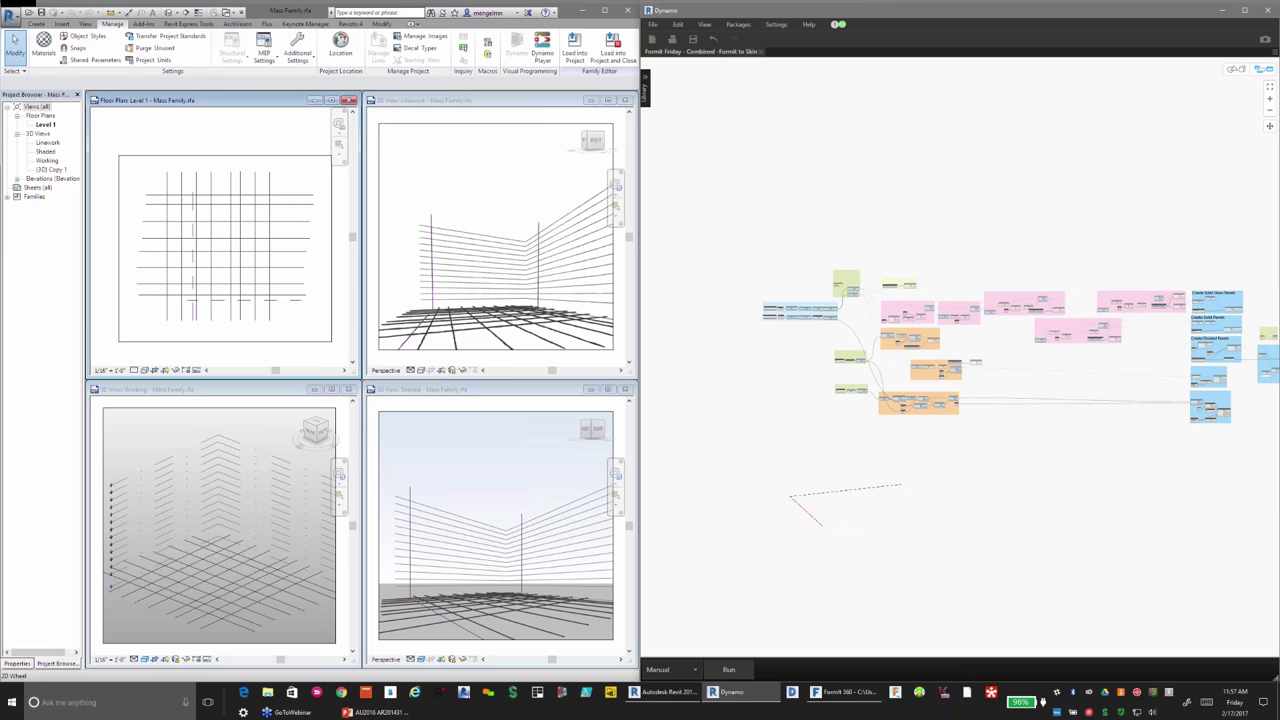
{"action": "key", "text": "F5"}
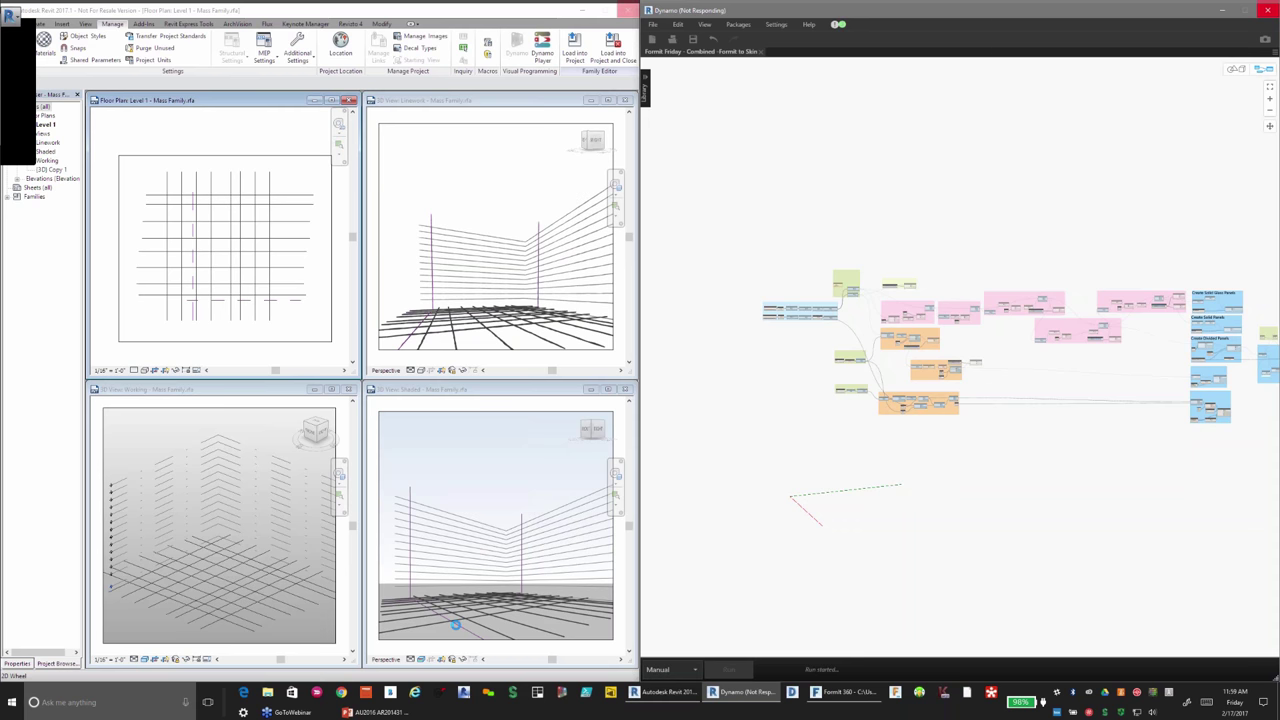
Step: Switch to the PowerPoint presentation, view Set 3 slides 18 to 20, and minimise it to return to Revit and Dynamo
{"action": "mouse_move", "coordinate": [375, 711]}
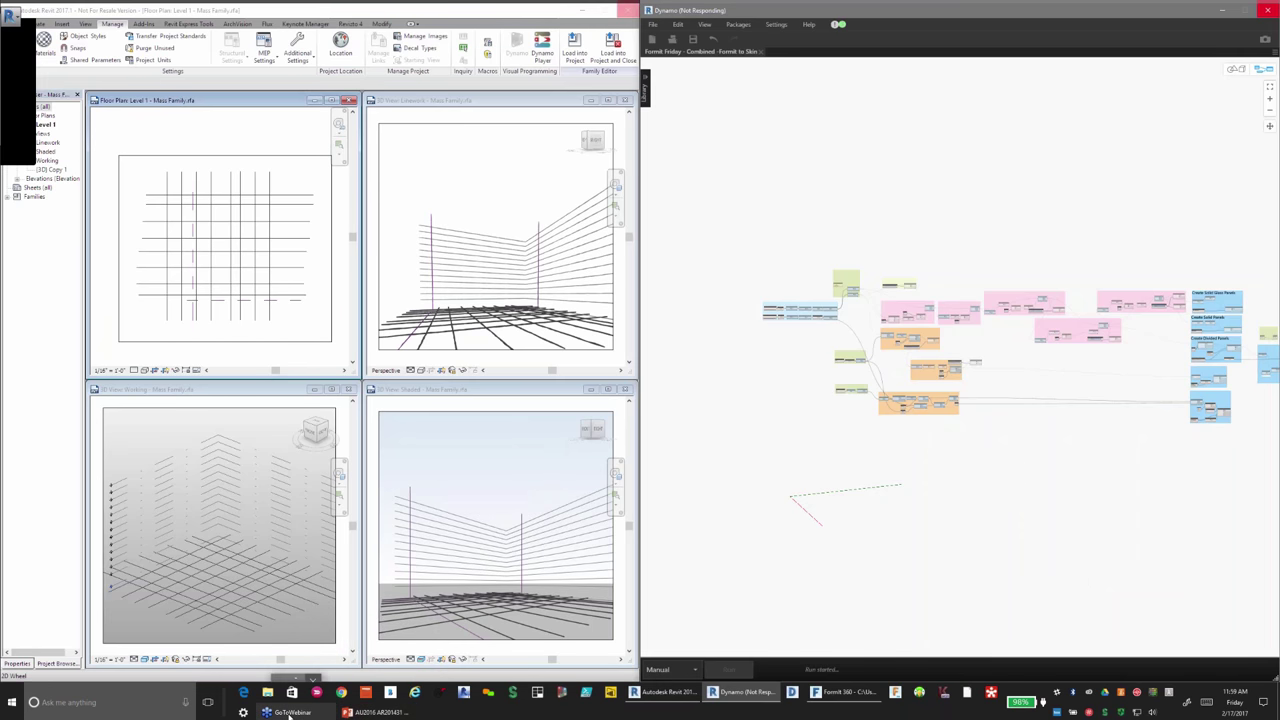
{"action": "left_click", "coordinate": [378, 712]}
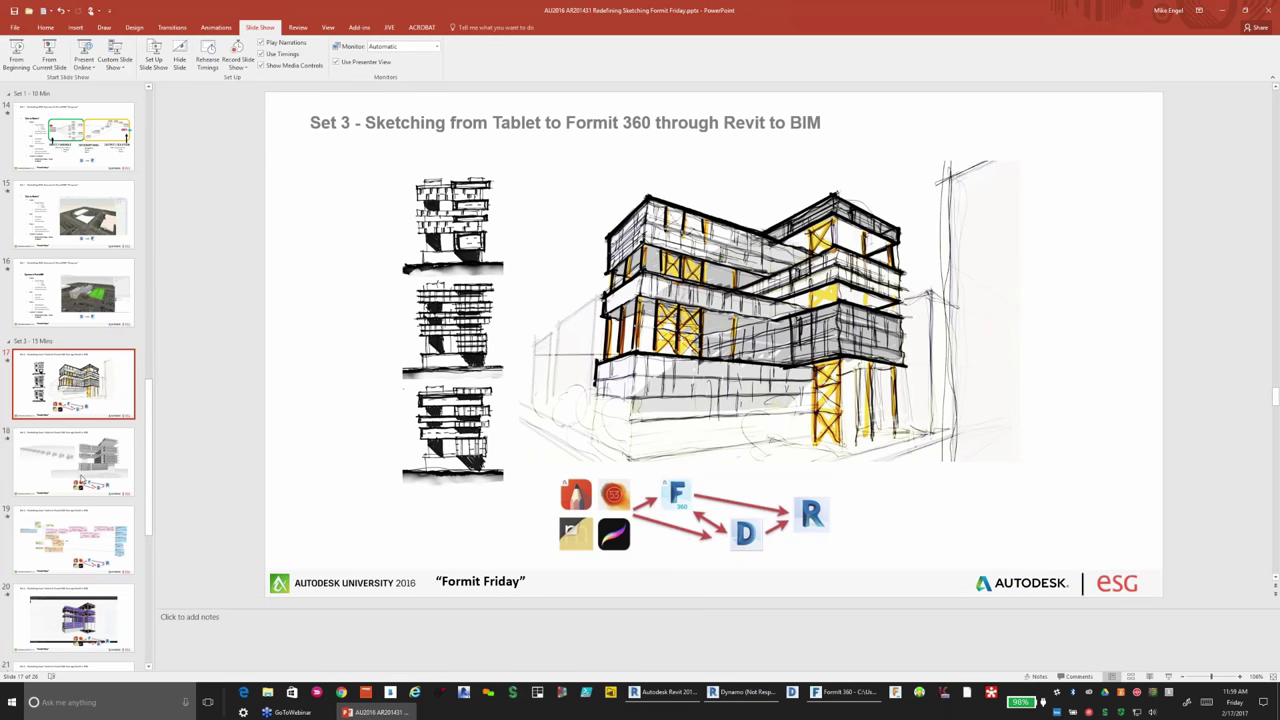
{"action": "left_click", "coordinate": [84, 475]}
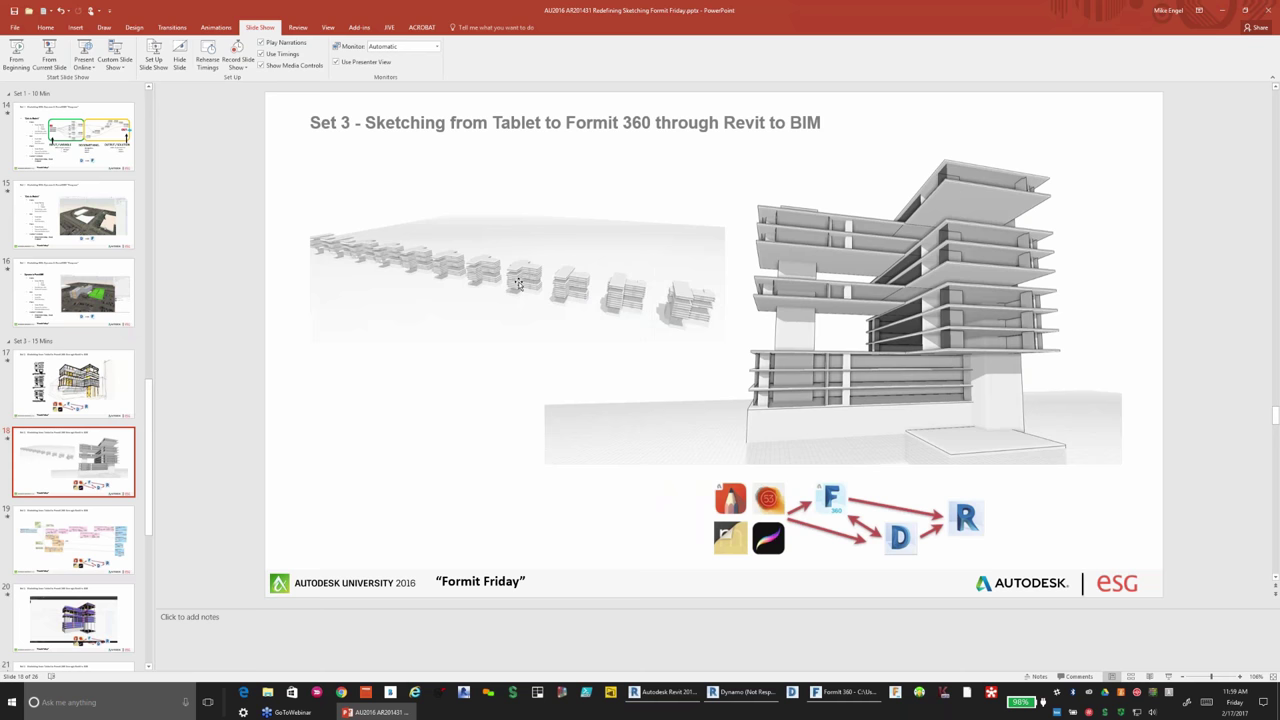
{"action": "left_click", "coordinate": [73, 538]}
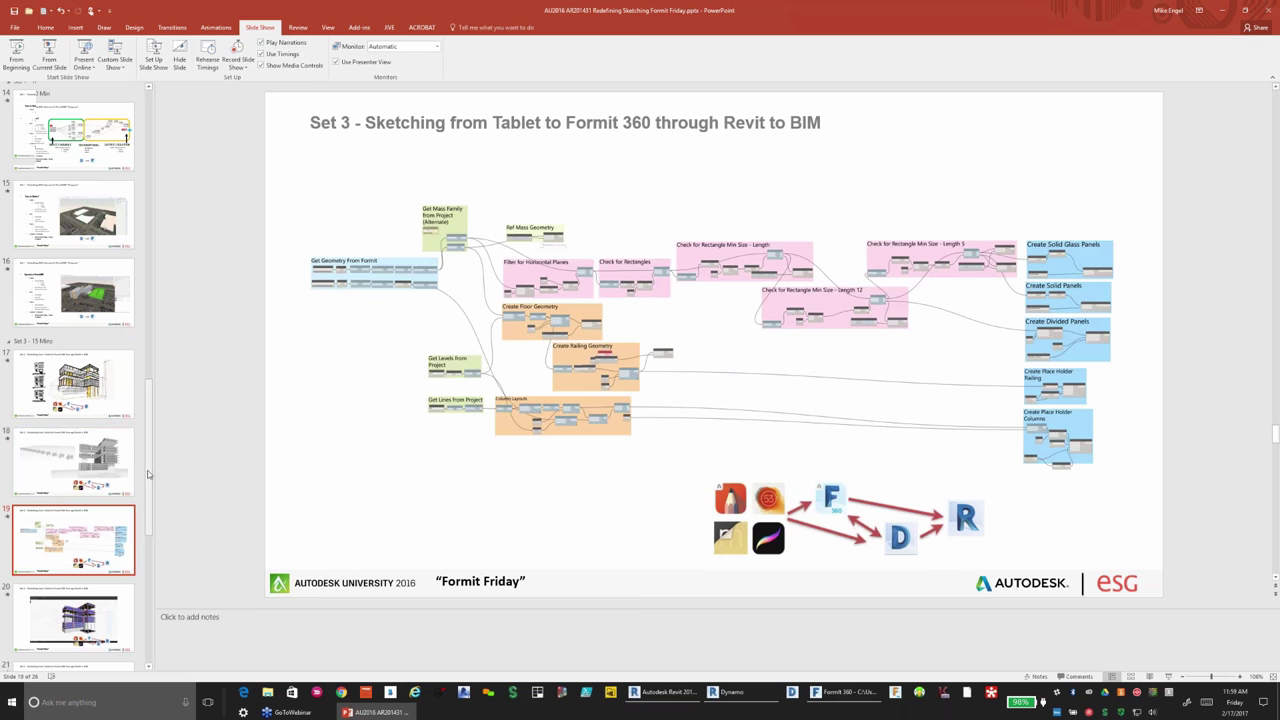
{"action": "scroll", "coordinate": [116, 526], "scroll_direction": "down", "scroll_amount": 1}
{"action": "scroll", "coordinate": [116, 526], "scroll_direction": "down", "scroll_amount": 3}
{"action": "left_click", "coordinate": [114, 527]}
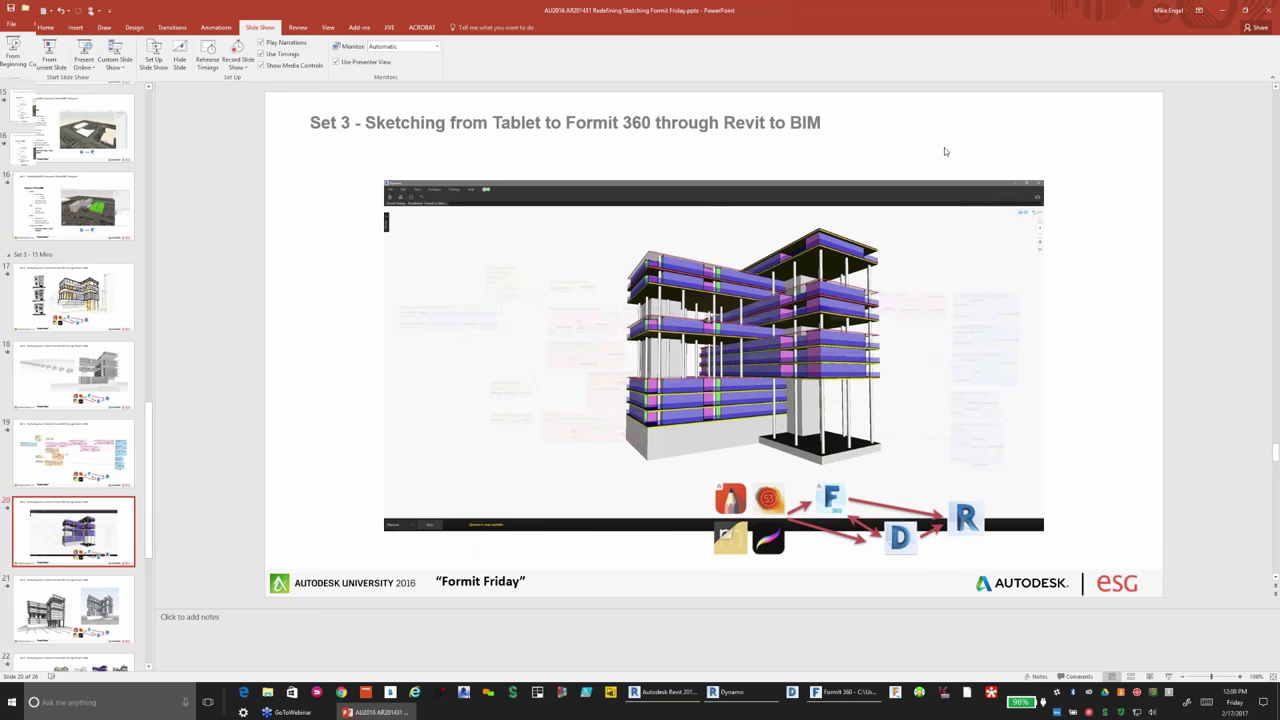
{"action": "key", "text": "super+Down"}
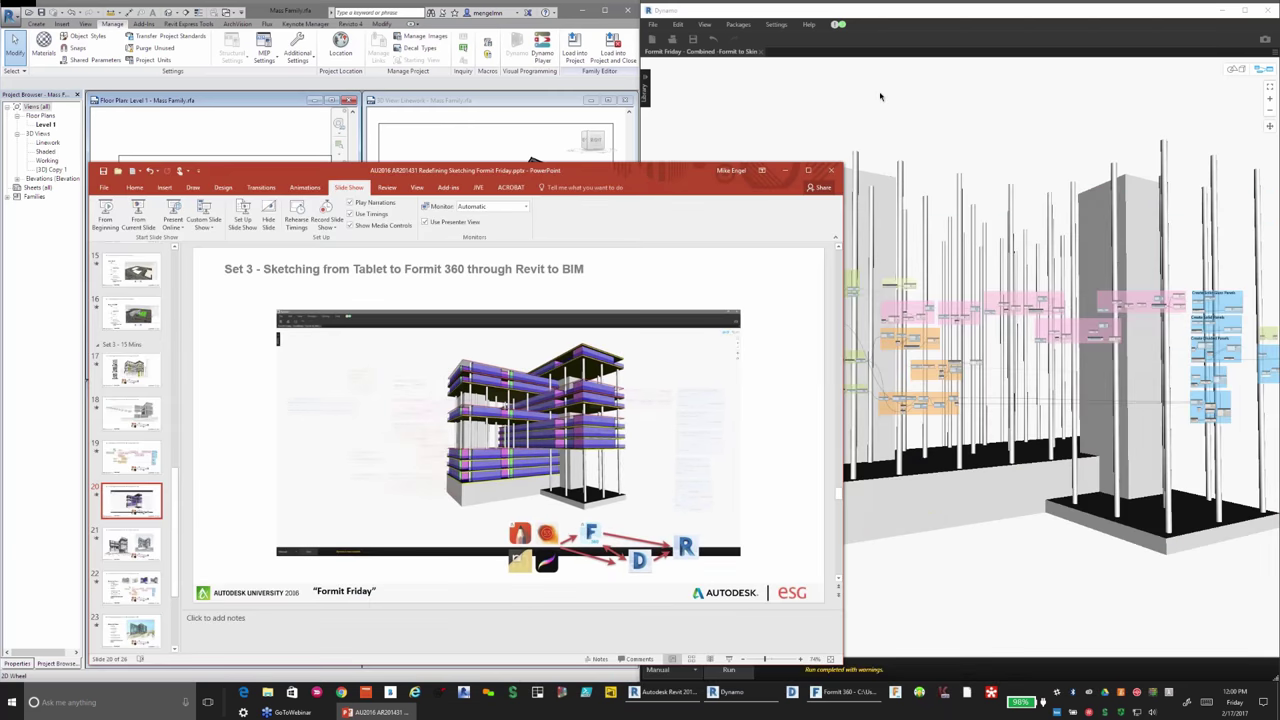
{"action": "key", "text": "super+Down"}
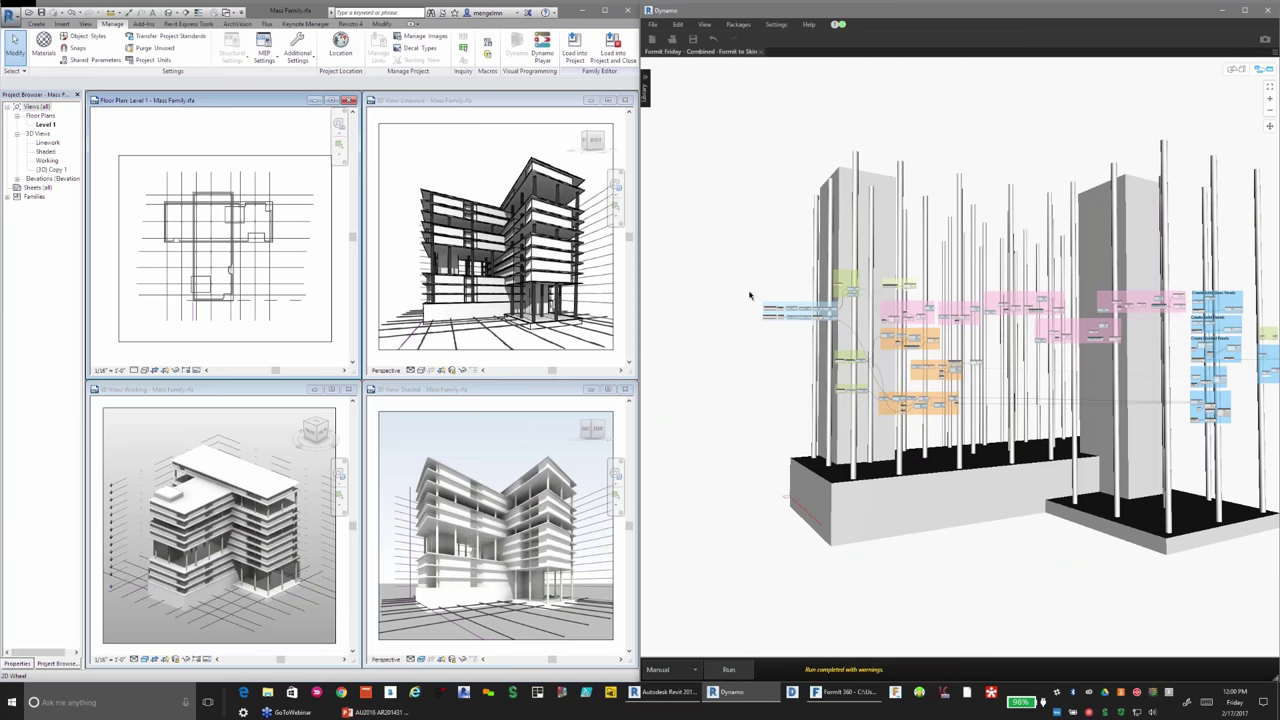
Step: Unfreeze the element geometry nodes in the Get Mass Family from Project (Alternate) group
{"action": "scroll", "coordinate": [750, 296], "scroll_direction": "up", "scroll_amount": 5}
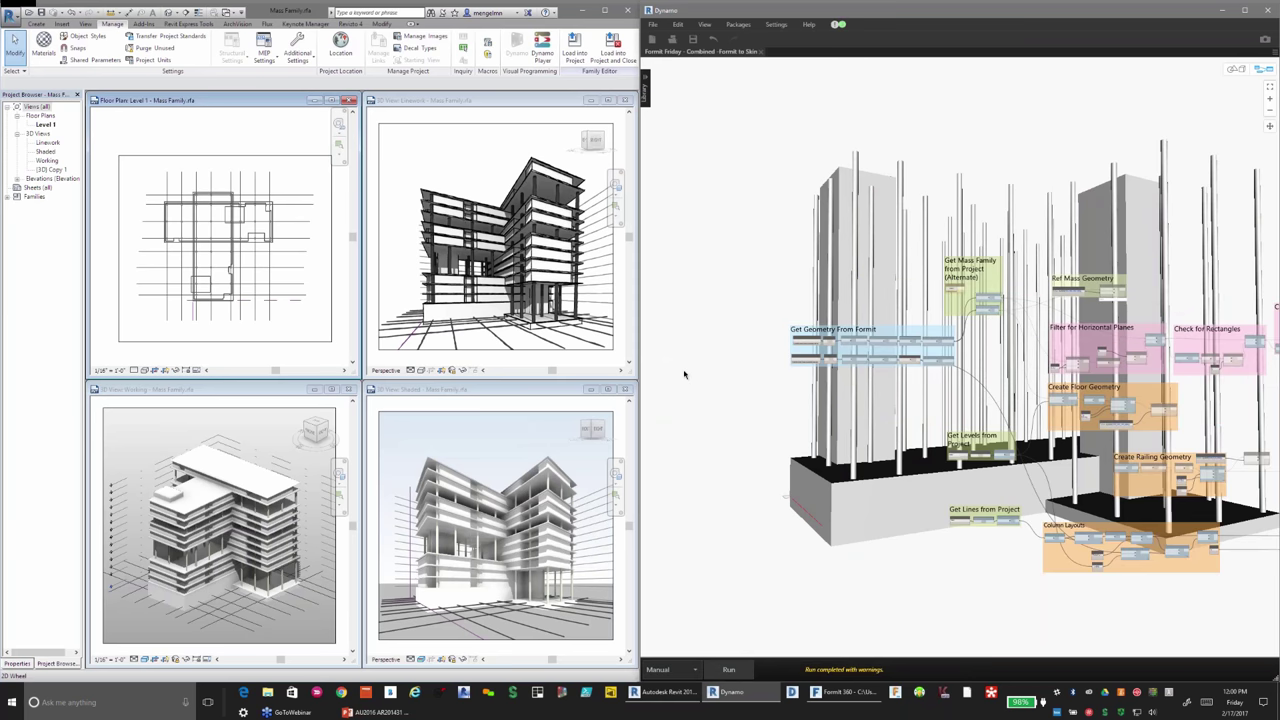
{"action": "scroll", "coordinate": [905, 425], "scroll_direction": "up", "scroll_amount": 3}
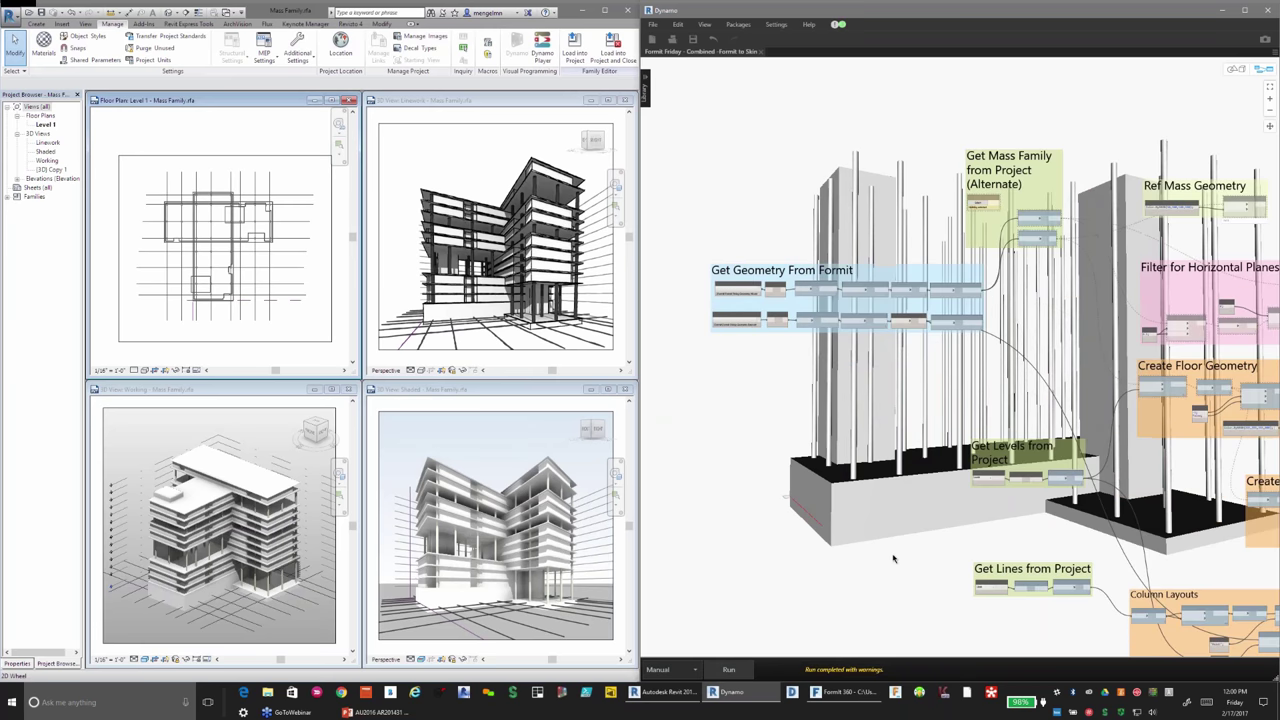
{"action": "scroll", "coordinate": [1013, 367], "scroll_direction": "up", "scroll_amount": 2}
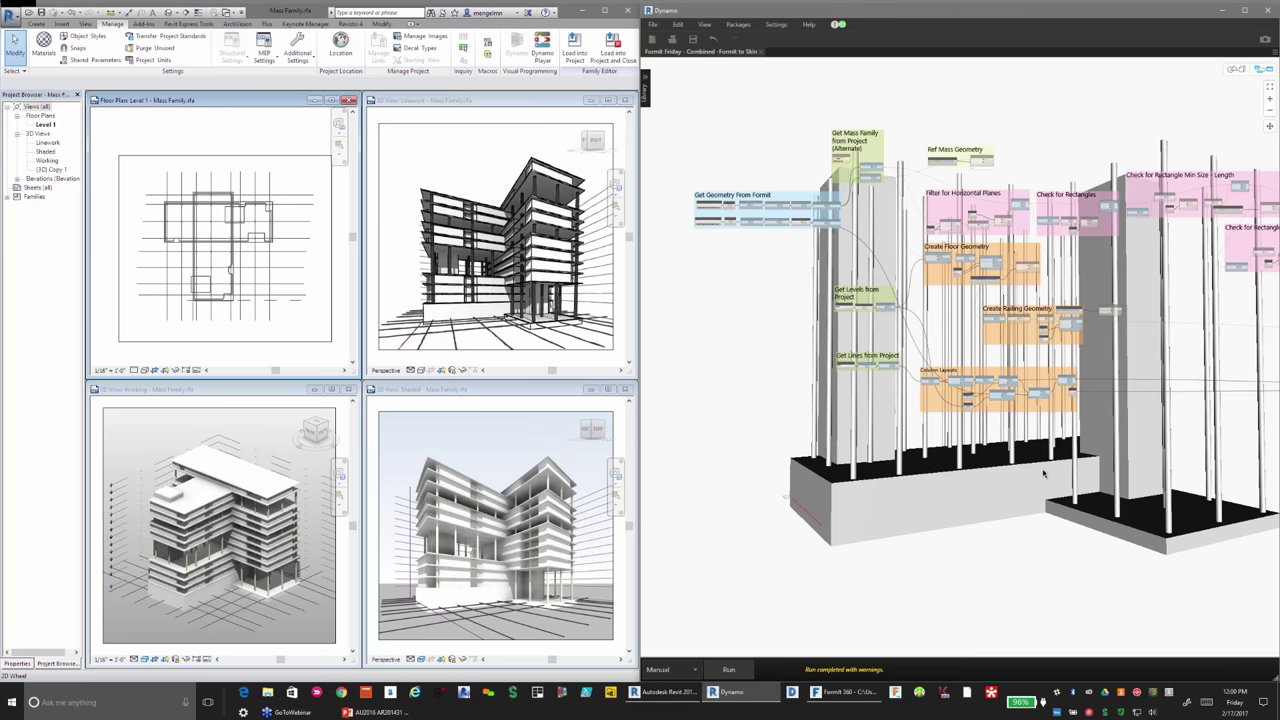
{"action": "scroll", "coordinate": [829, 289], "scroll_direction": "down", "scroll_amount": 3}
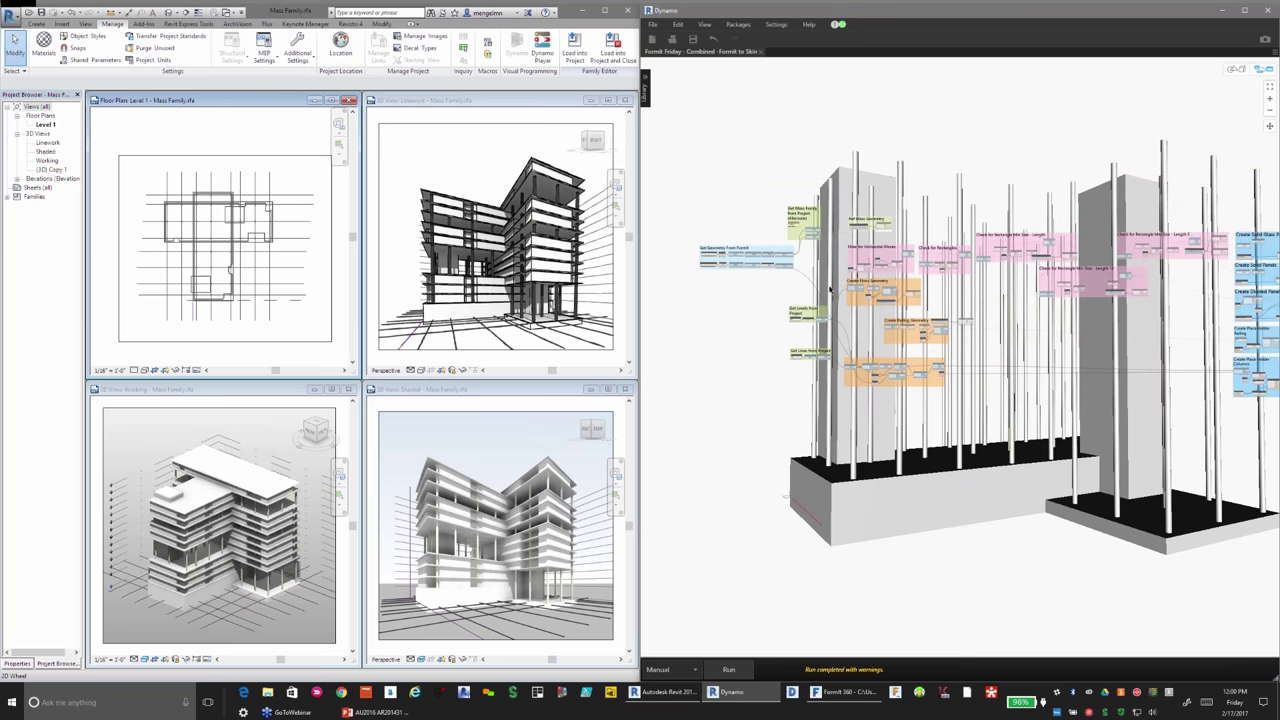
{"action": "scroll", "coordinate": [829, 289], "scroll_direction": "up", "scroll_amount": 2}
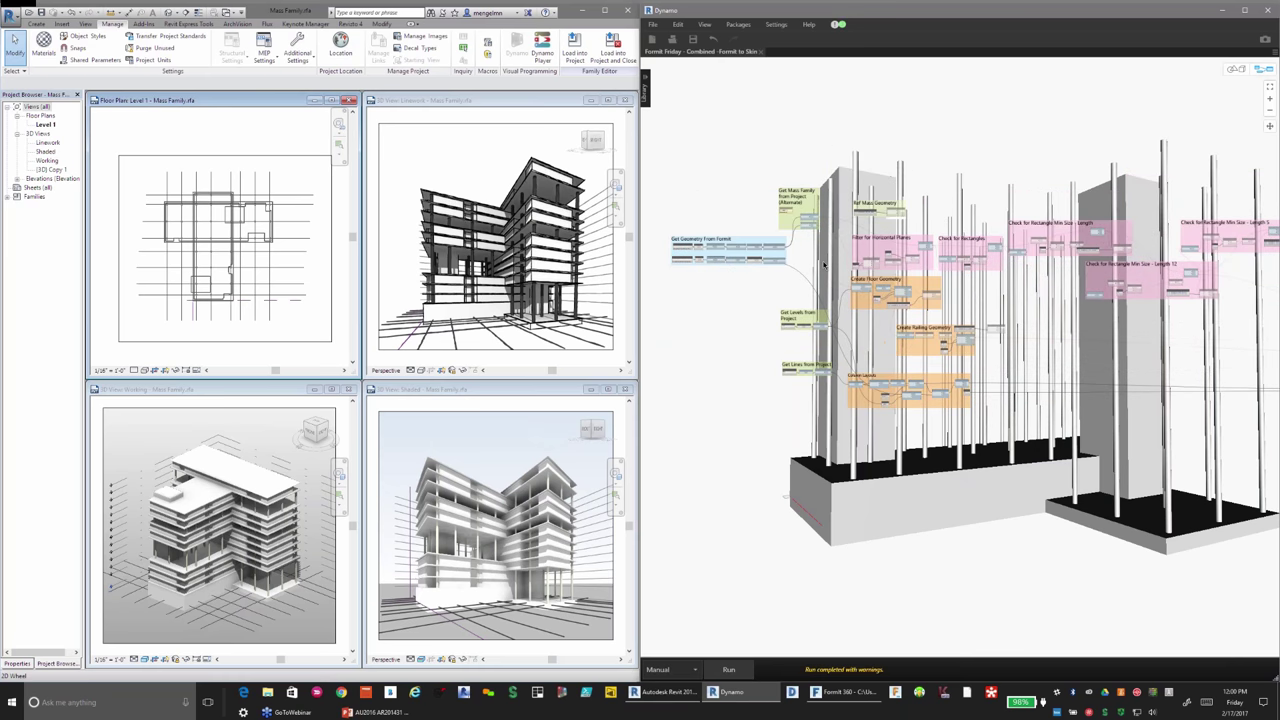
{"action": "scroll", "coordinate": [824, 265], "scroll_direction": "up", "scroll_amount": 3}
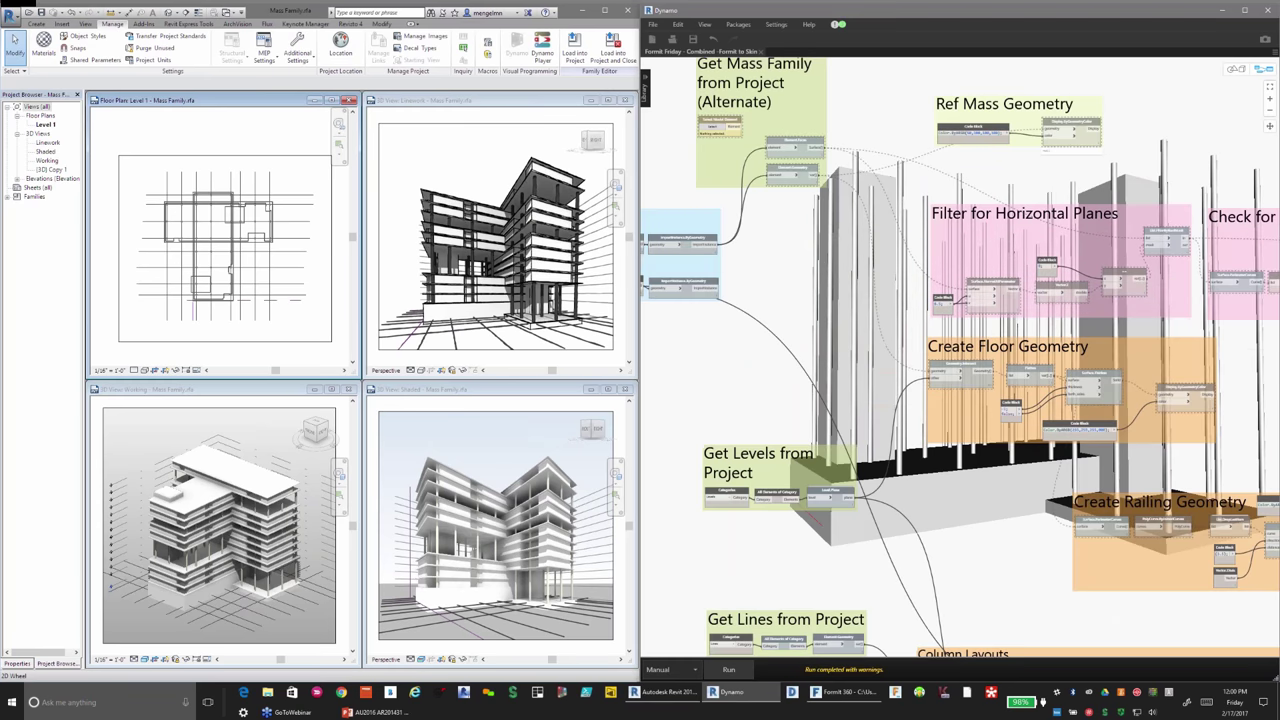
{"action": "right_click_drag", "start_coordinate": [701, 152], "coordinate": [717, 182]}
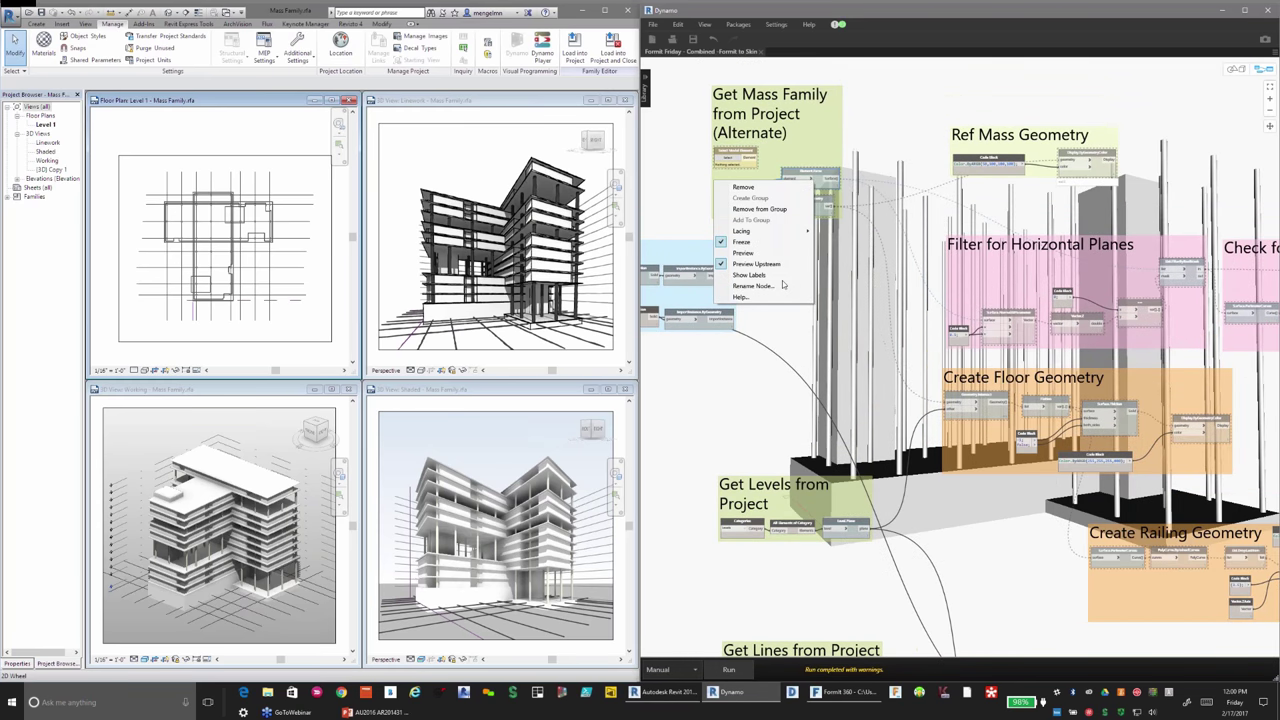
{"action": "left_click", "coordinate": [745, 285]}
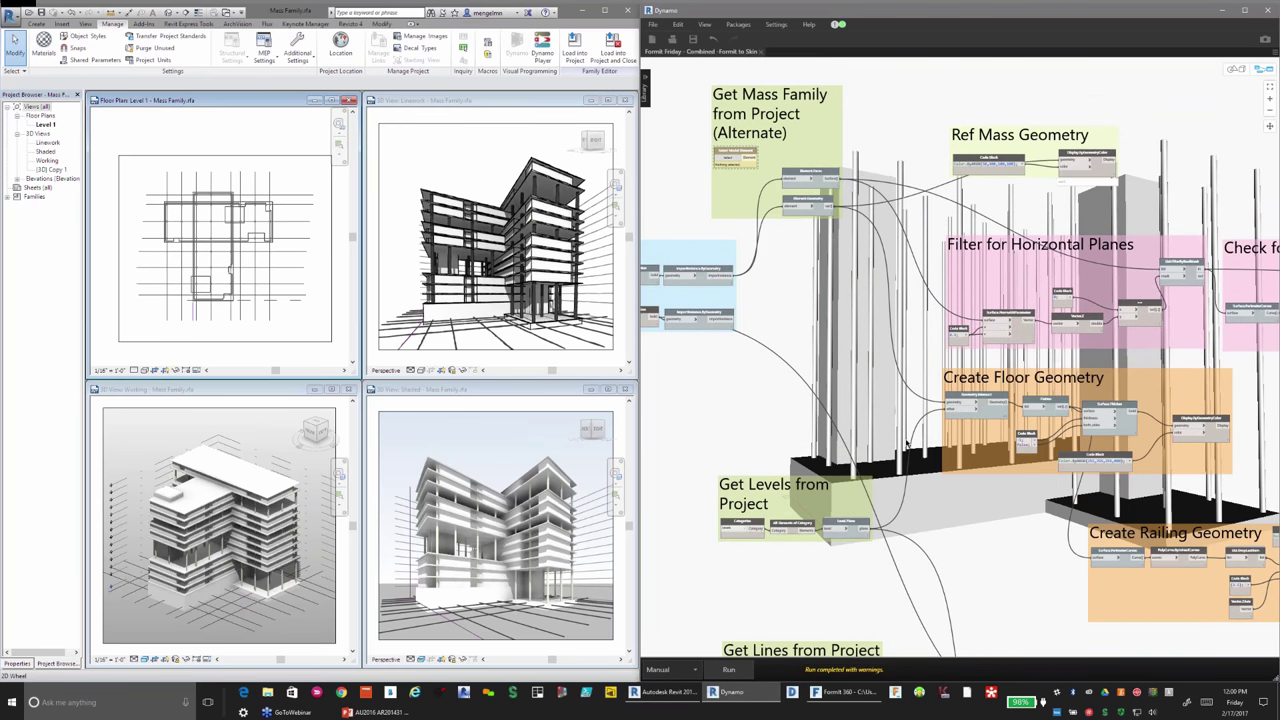
Step: Follow the unfrozen connections through the rectangle size checks to the panel groups, and run the graph again
{"action": "scroll", "coordinate": [890, 442], "scroll_direction": "down", "scroll_amount": 3}
{"action": "middle_click_drag", "start_coordinate": [876, 440], "coordinate": [671, 428]}
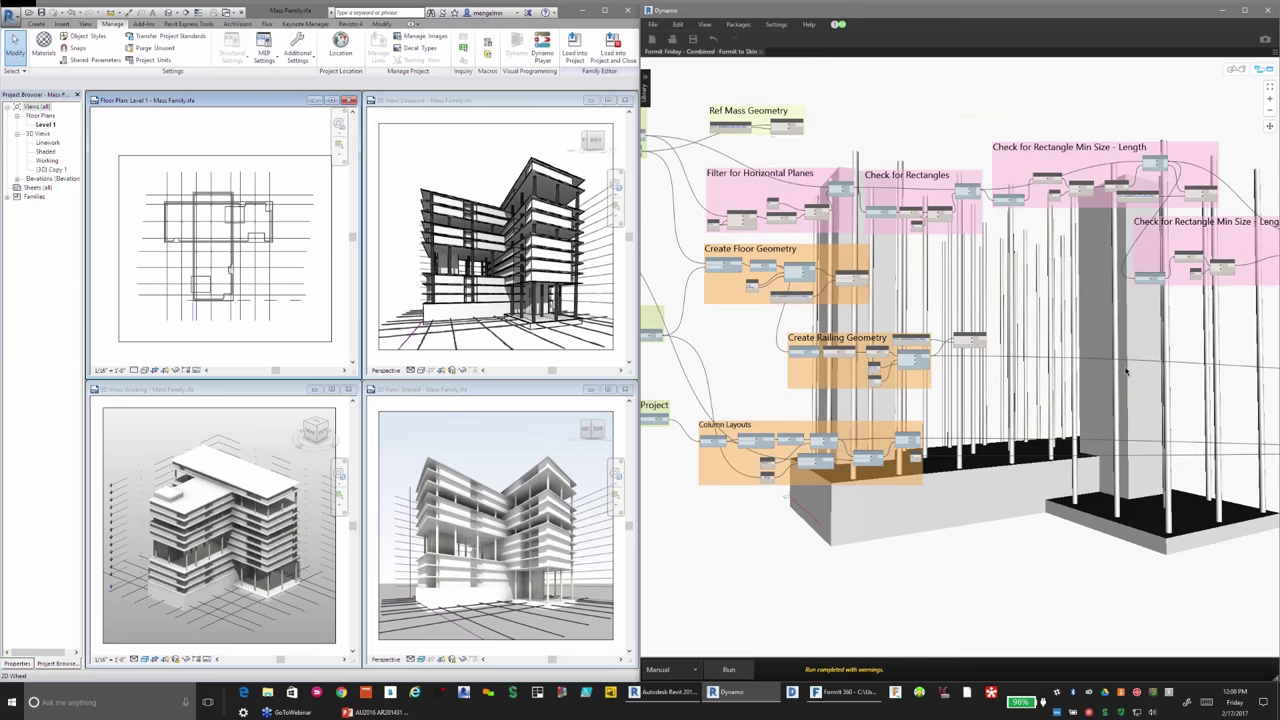
{"action": "middle_click_drag", "start_coordinate": [1125, 372], "coordinate": [795, 396]}
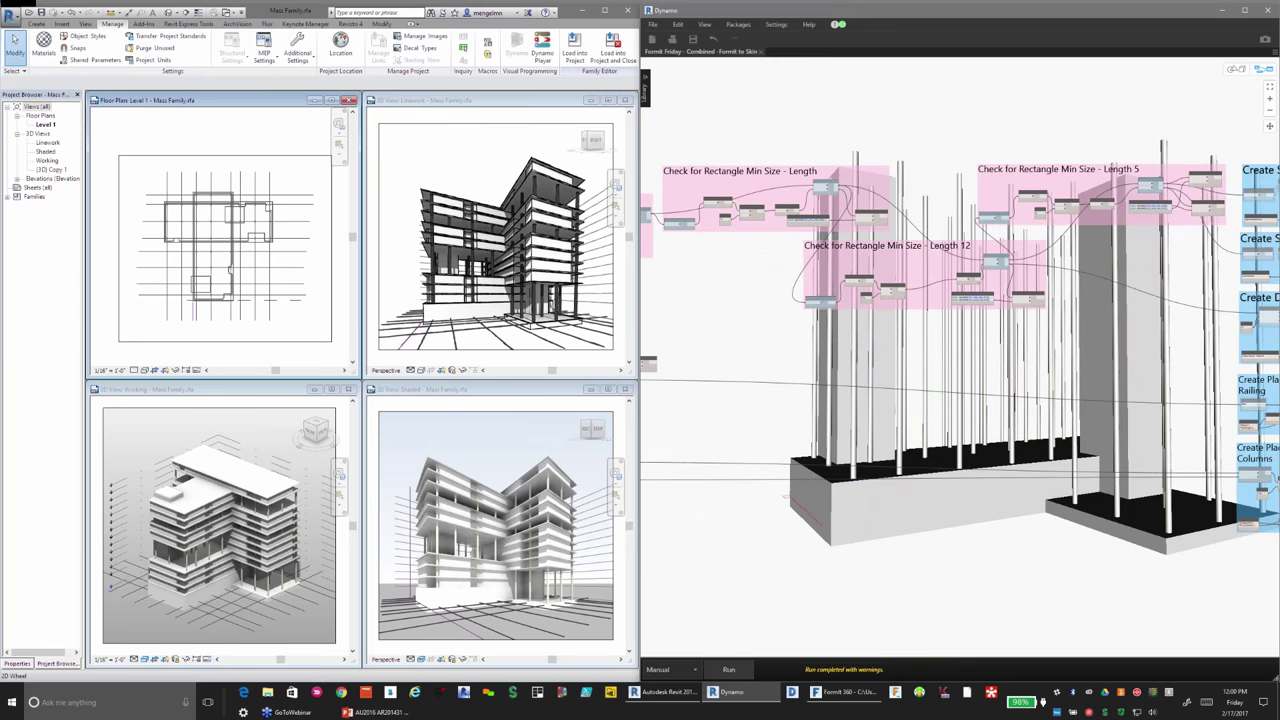
{"action": "scroll", "coordinate": [1146, 370], "scroll_direction": "down", "scroll_amount": 2}
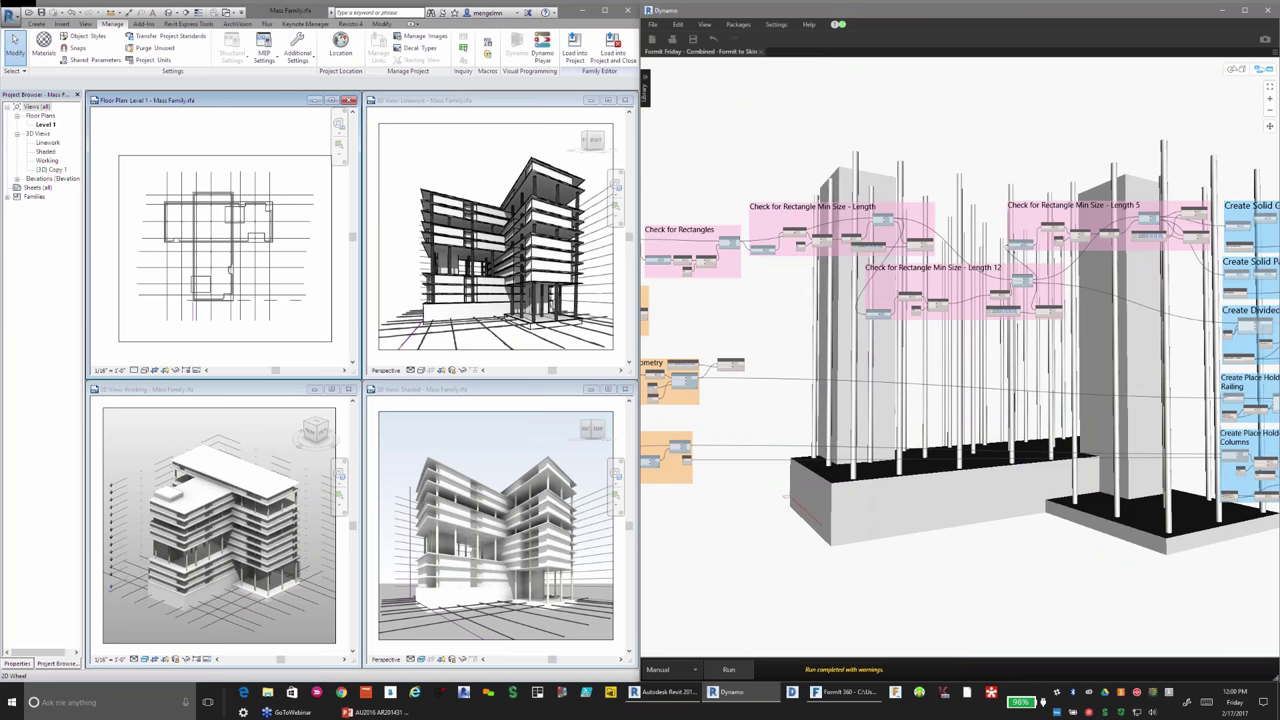
{"action": "scroll", "coordinate": [1190, 420], "scroll_direction": "down", "scroll_amount": 4}
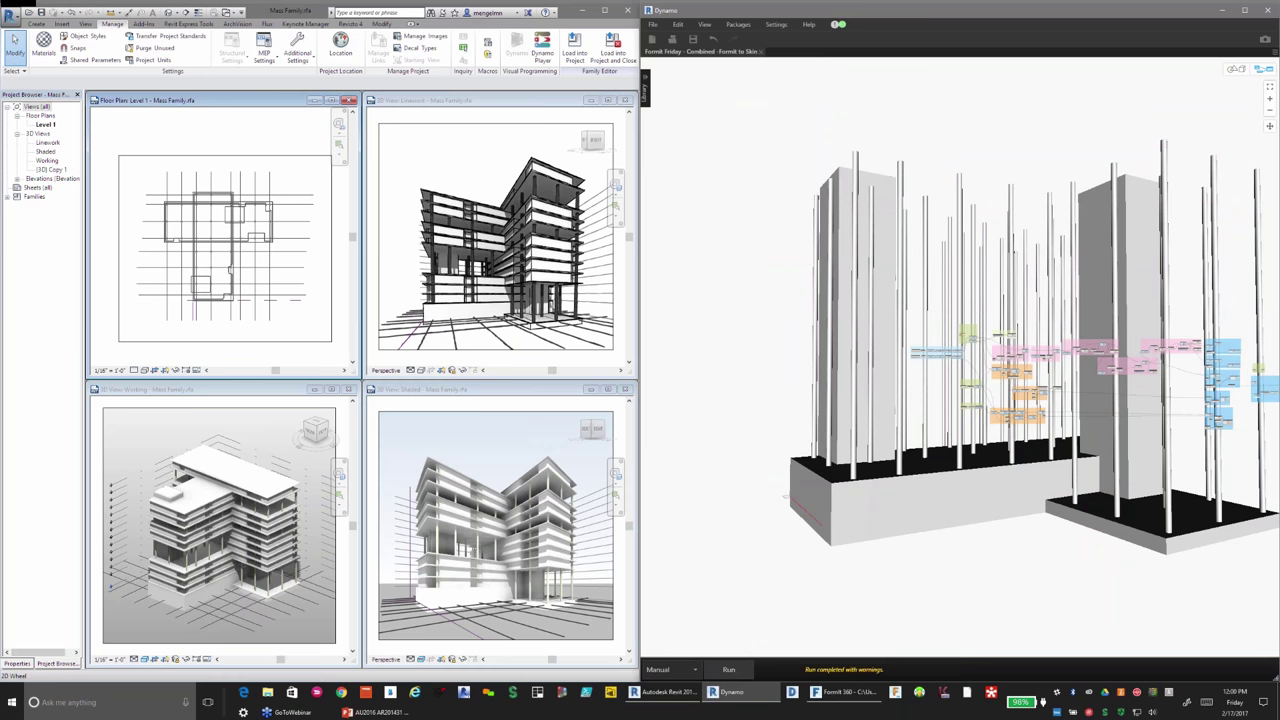
{"action": "scroll", "coordinate": [1077, 430], "scroll_direction": "up", "scroll_amount": 3}
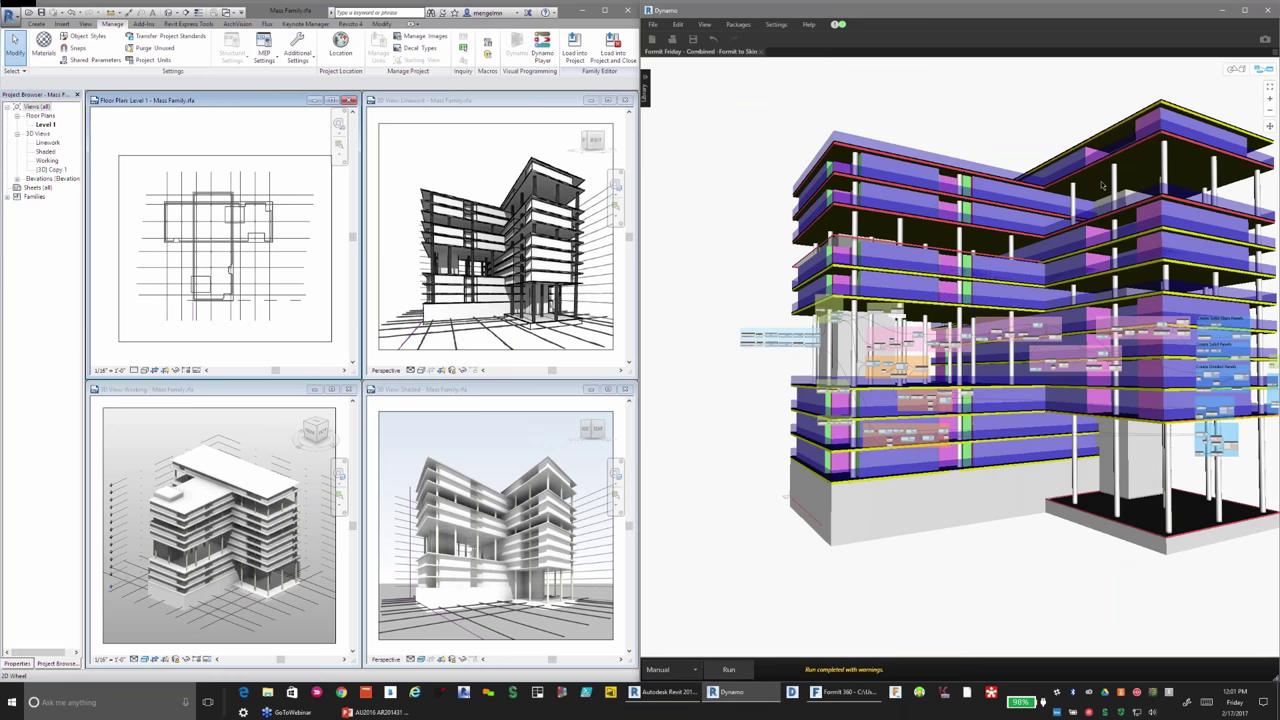
Step: Examine the Create Floor Geometry group and its neighbouring filter and railing groups against the building preview
{"action": "scroll", "coordinate": [1101, 181], "scroll_direction": "up", "scroll_amount": 2}
{"action": "scroll", "coordinate": [1060, 211], "scroll_direction": "up", "scroll_amount": 4}
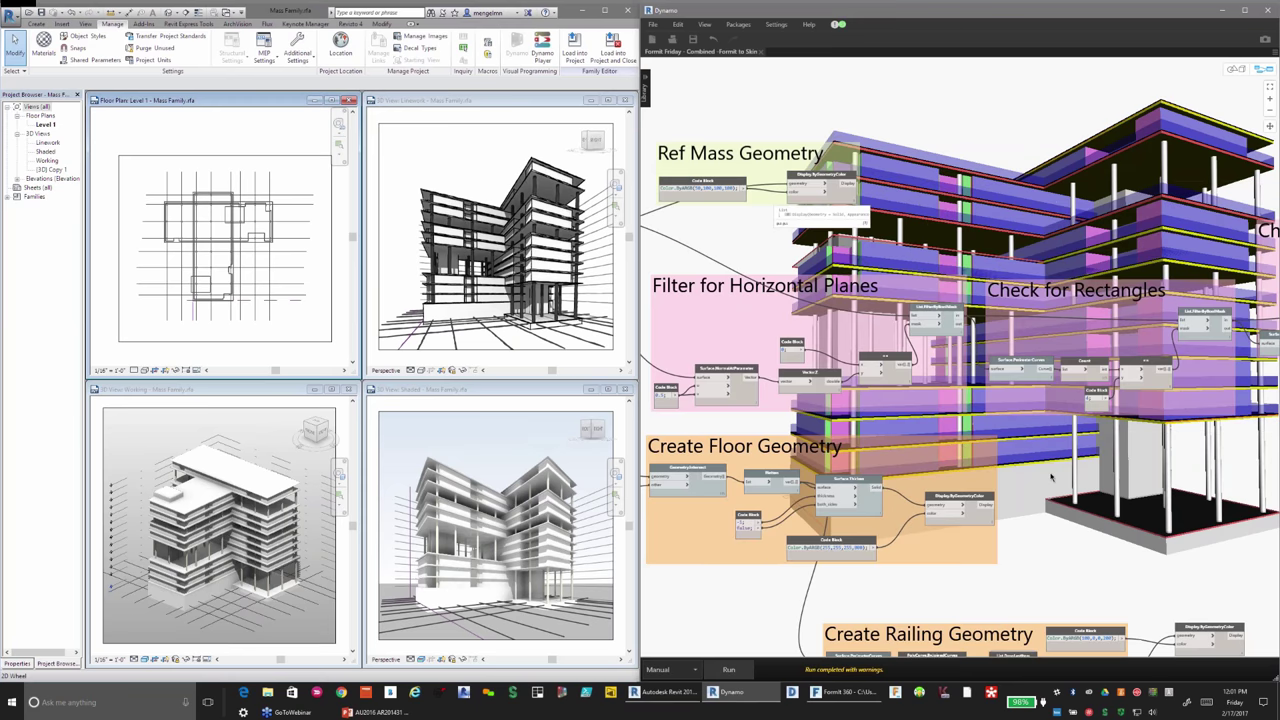
{"action": "middle_click_drag", "start_coordinate": [670, 592], "coordinate": [712, 564]}
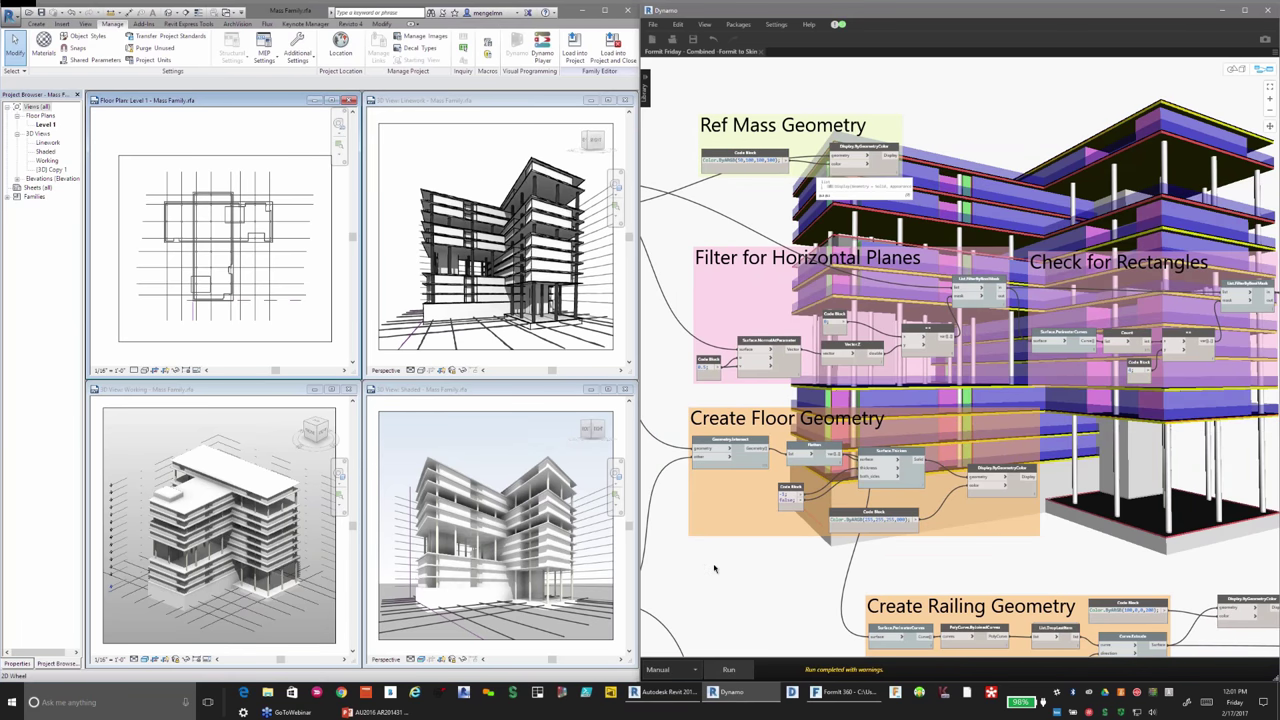
{"action": "middle_click_drag", "start_coordinate": [714, 569], "coordinate": [718, 569]}
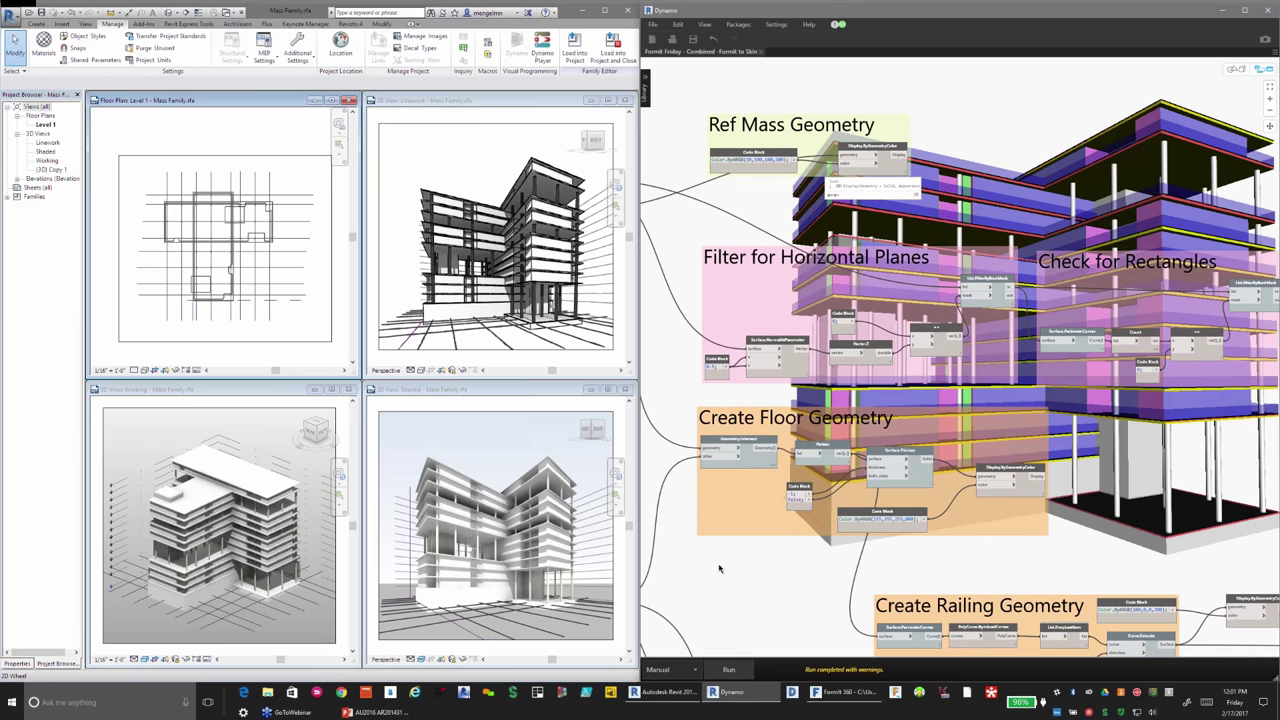
{"action": "scroll", "coordinate": [718, 569], "scroll_direction": "up", "scroll_amount": 1}
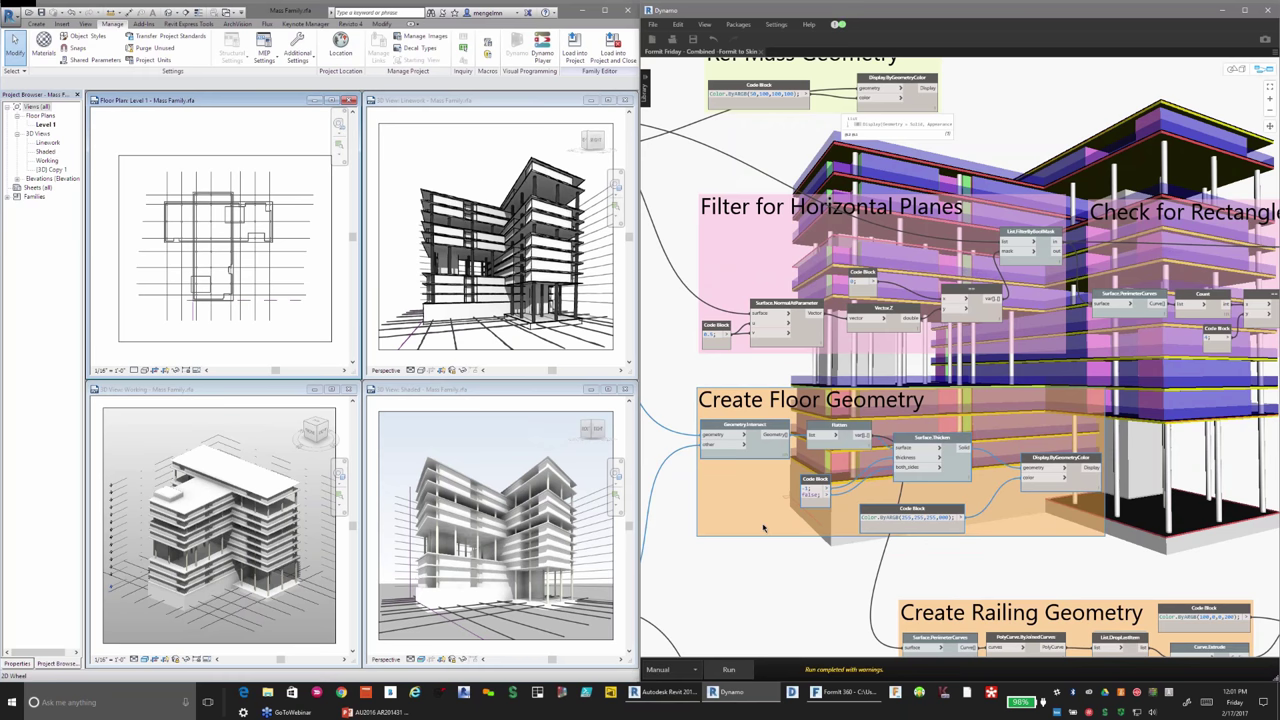
{"action": "scroll", "coordinate": [763, 528], "scroll_direction": "down", "scroll_amount": 3}
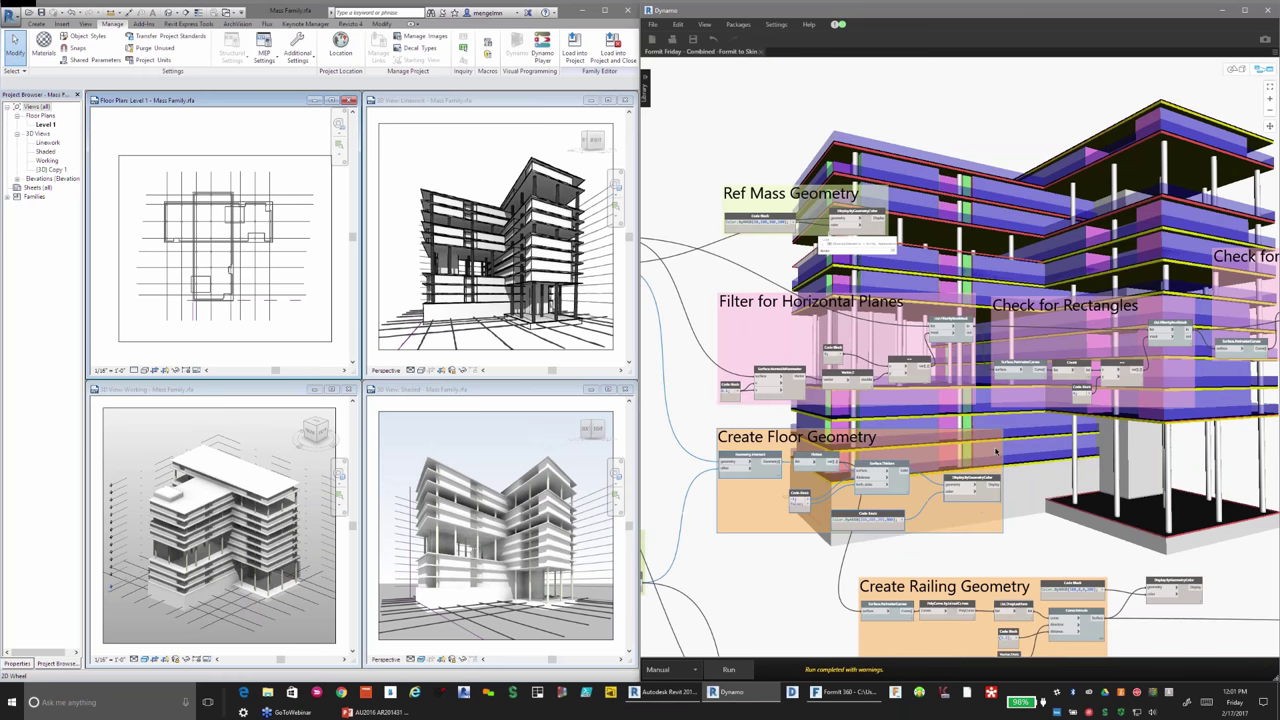
{"action": "scroll", "coordinate": [922, 385], "scroll_direction": "down", "scroll_amount": 2}
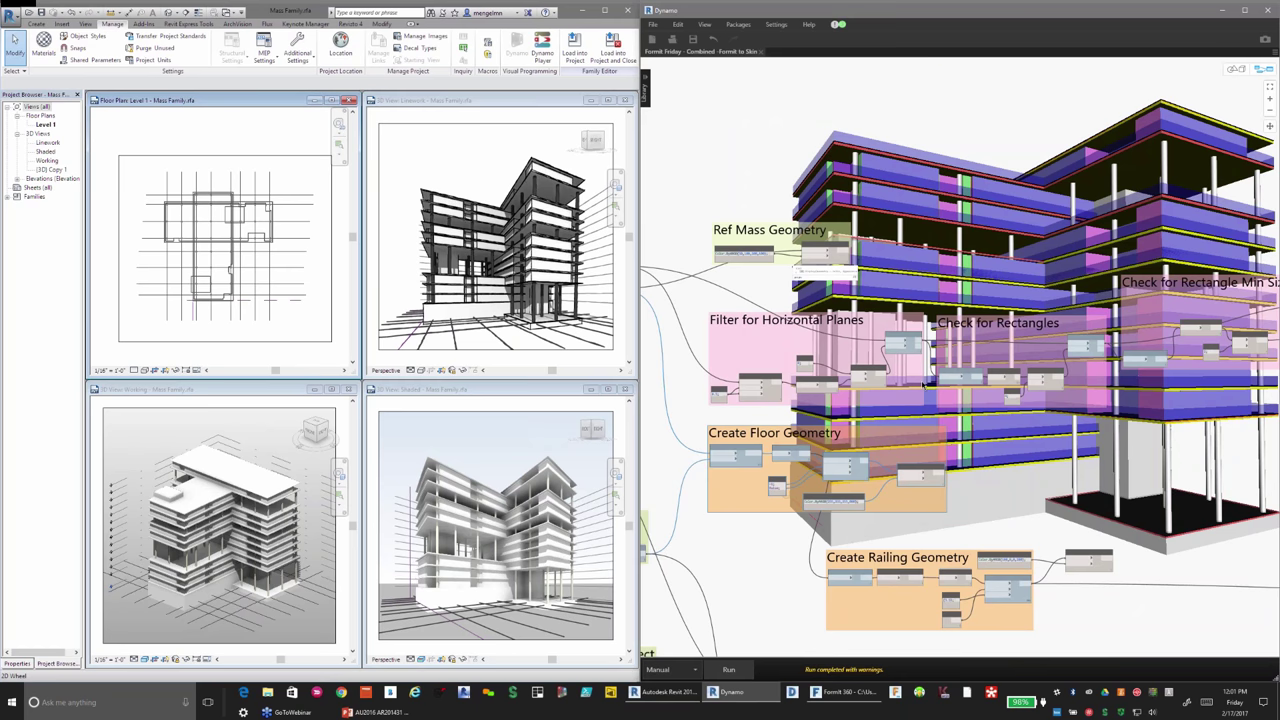
Step: Inspect the building's corner up close in Revit's shaded 3D view and compare it with the full Dynamo graph
{"action": "scroll", "coordinate": [923, 384], "scroll_direction": "down", "scroll_amount": 4}
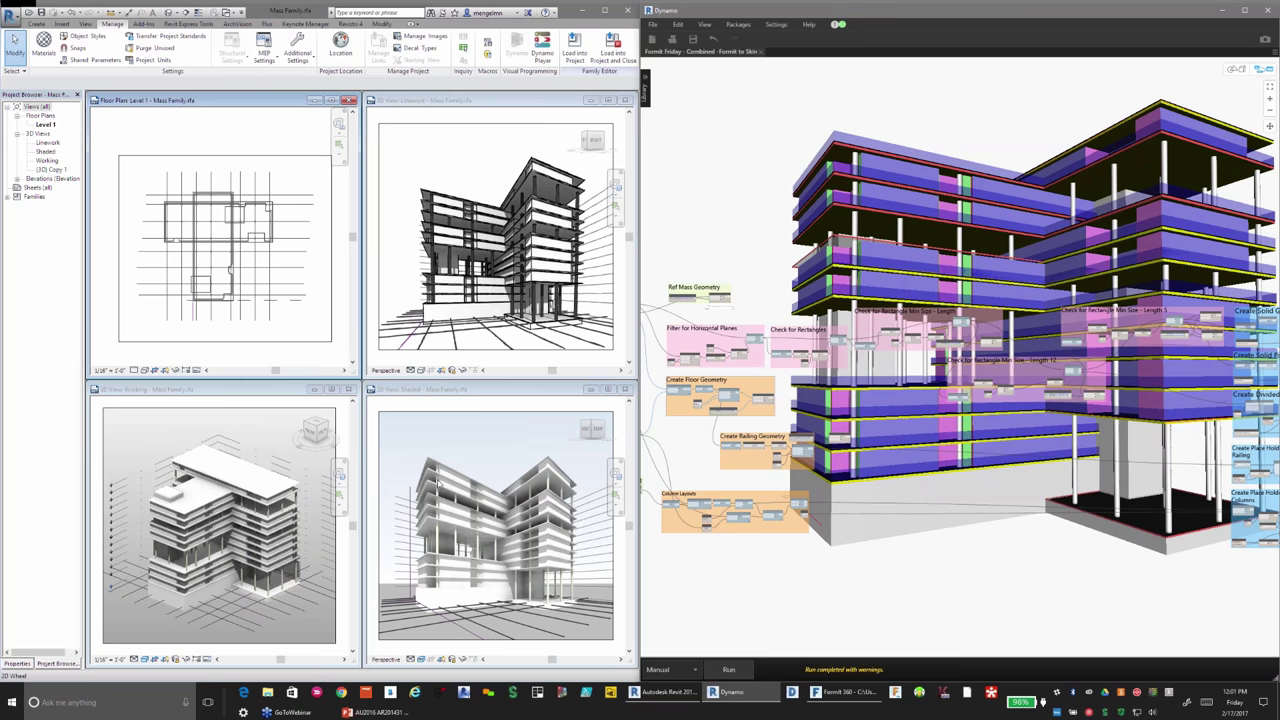
{"action": "scroll", "coordinate": [437, 483], "scroll_direction": "up", "scroll_amount": 3}
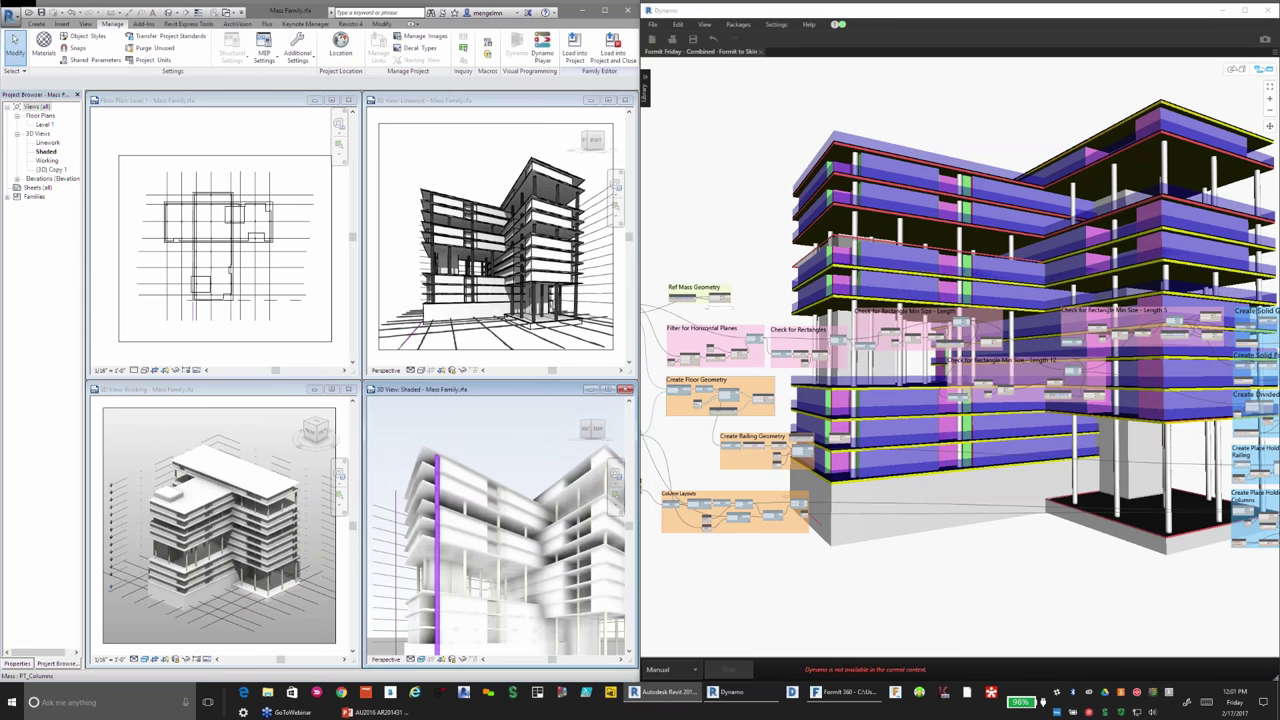
{"action": "scroll", "coordinate": [437, 483], "scroll_direction": "down", "scroll_amount": 3}
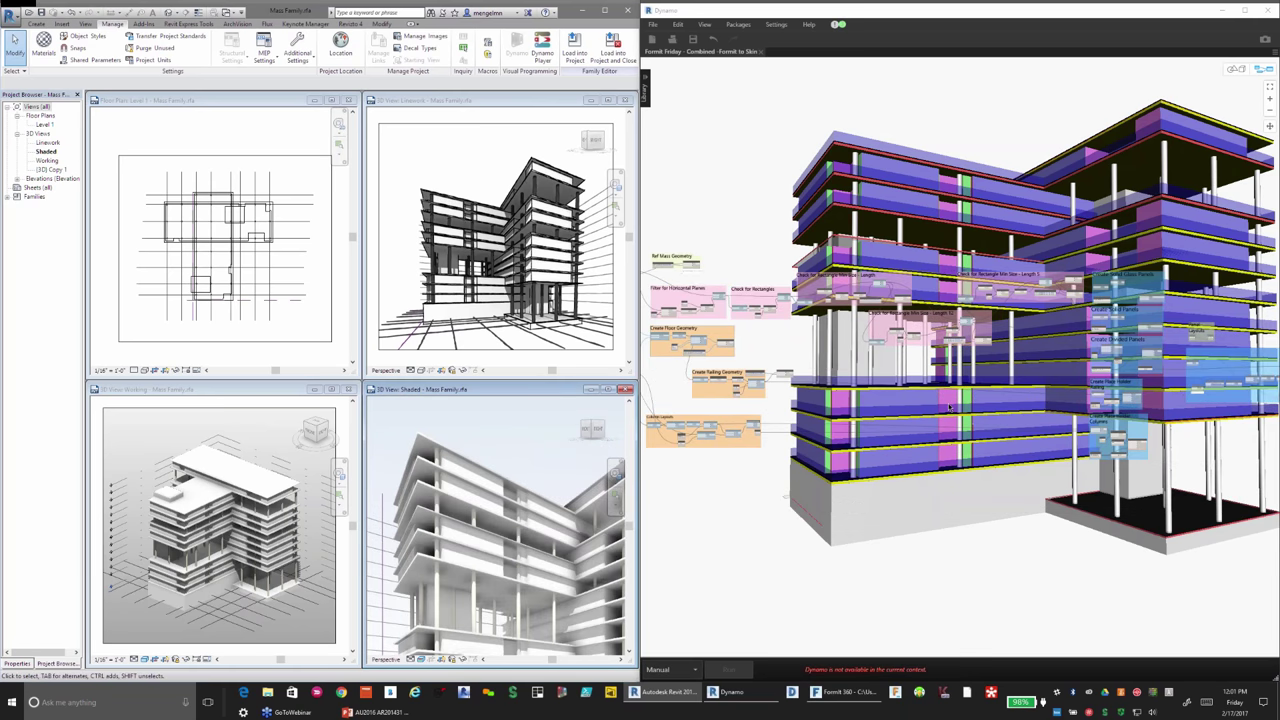
Step: Unfreeze the Surface.PerimeterCurves nodes in the Create Solid Glass Panels and Create Solid Panels groups
{"action": "scroll", "coordinate": [950, 405], "scroll_direction": "up", "scroll_amount": 3}
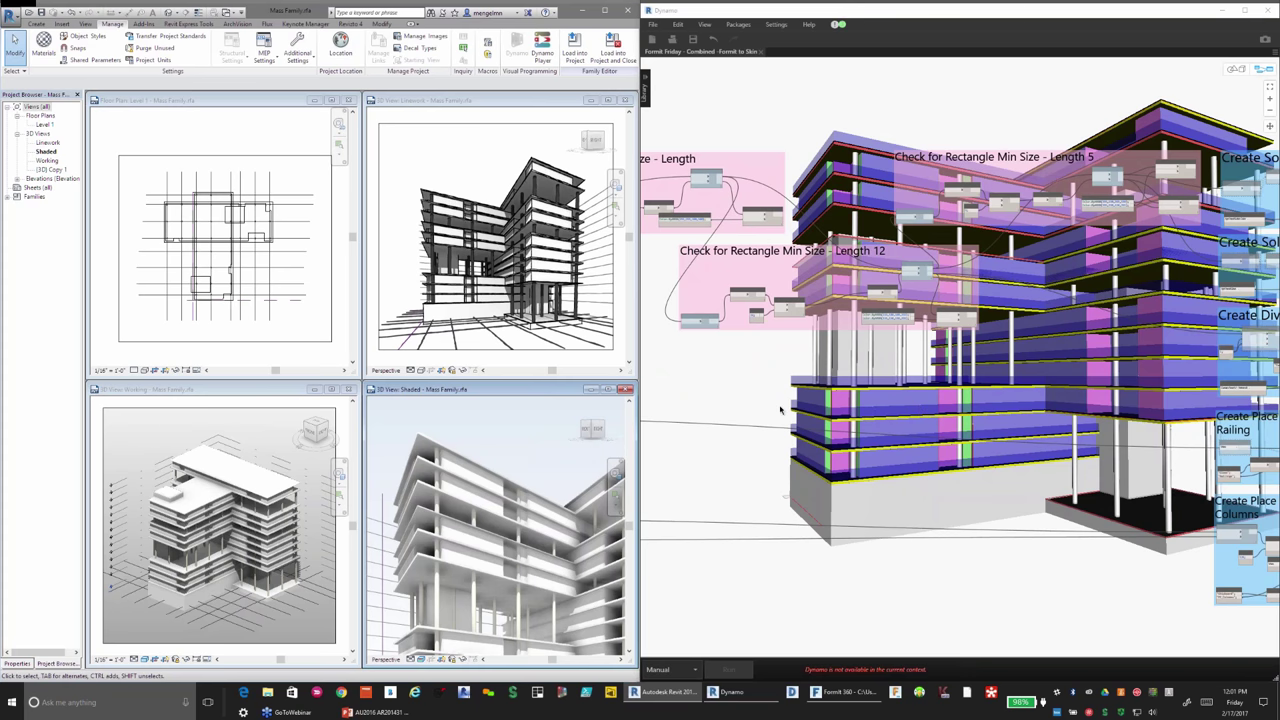
{"action": "scroll", "coordinate": [783, 408], "scroll_direction": "down", "scroll_amount": 3}
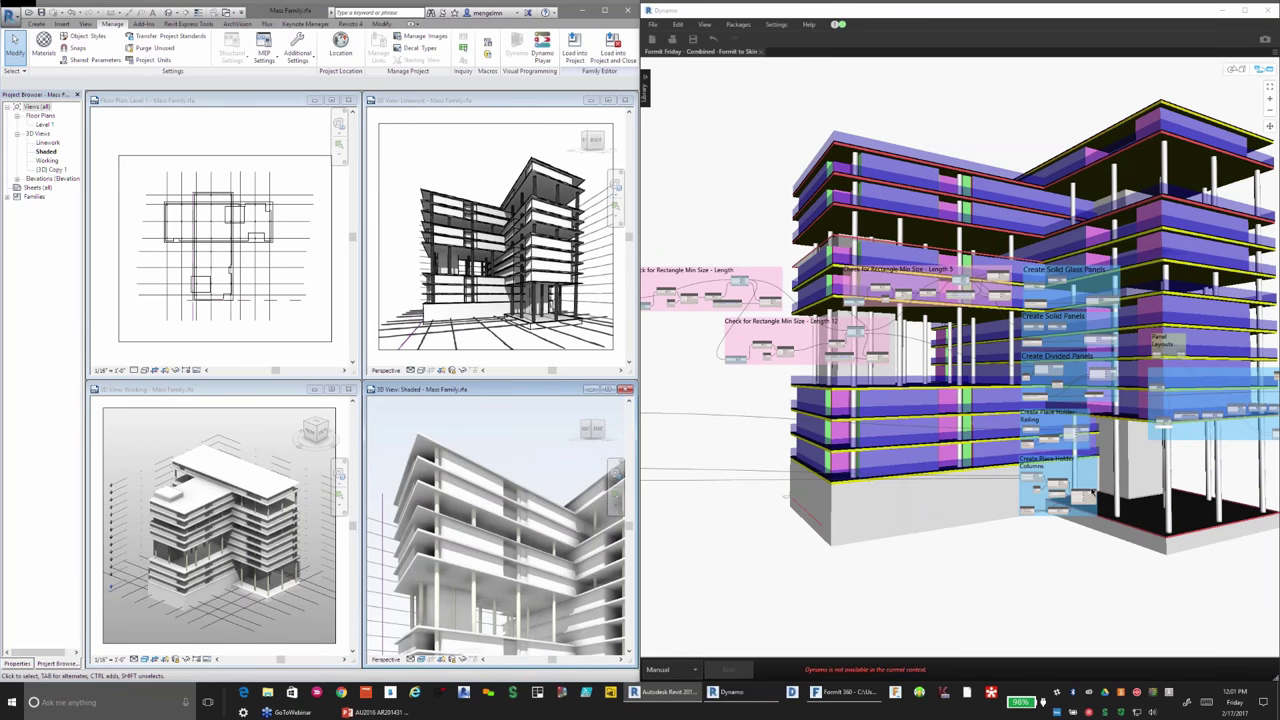
{"action": "scroll", "coordinate": [1060, 340], "scroll_direction": "down", "scroll_amount": 2}
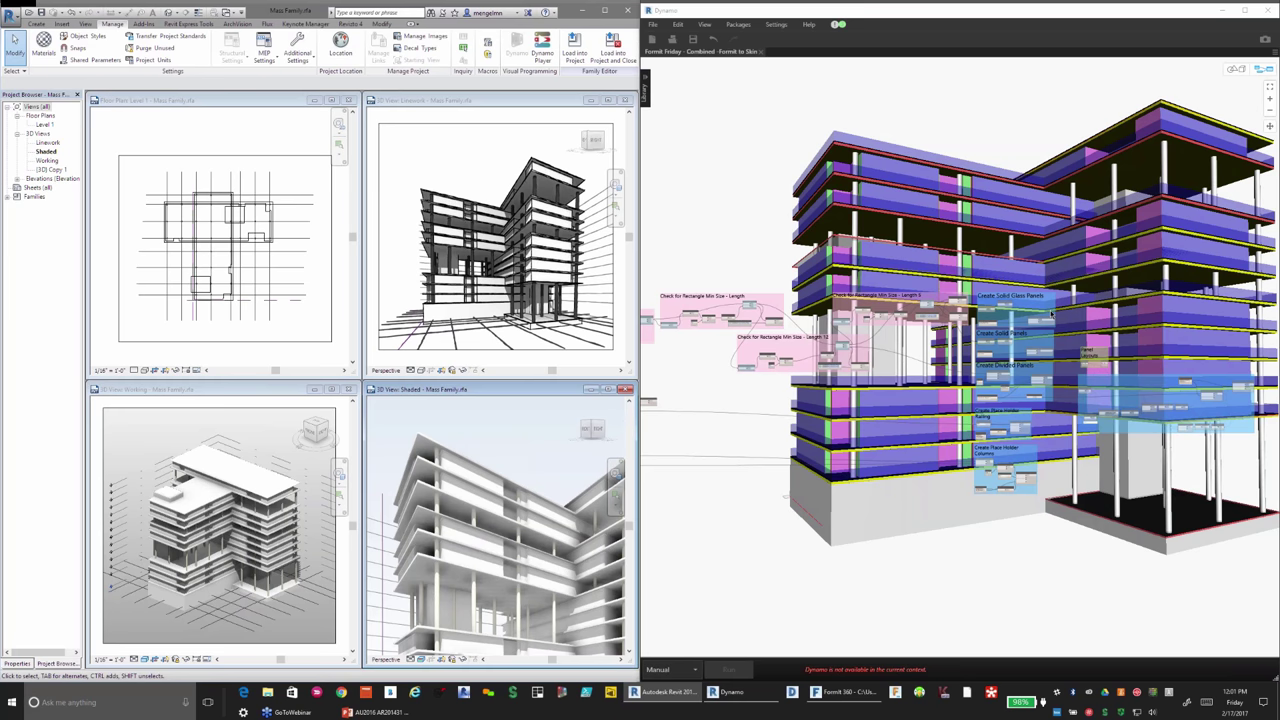
{"action": "scroll", "coordinate": [965, 325], "scroll_direction": "up", "scroll_amount": 5}
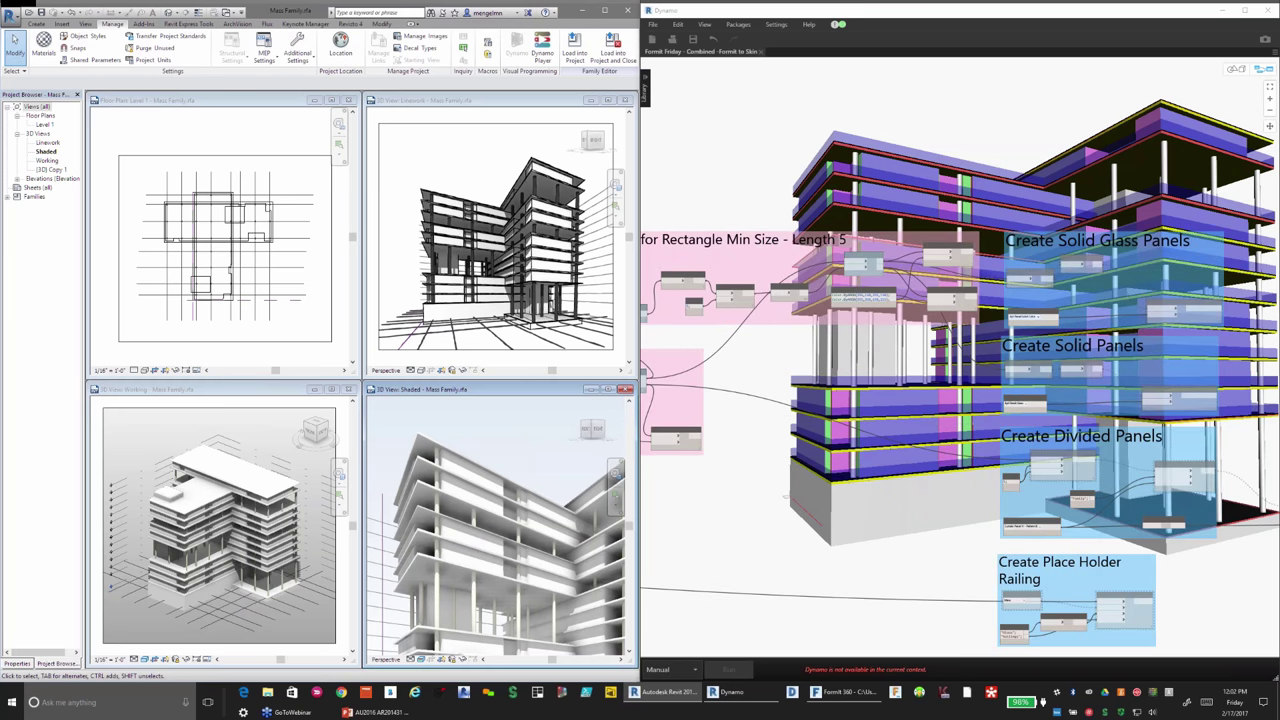
{"action": "scroll", "coordinate": [1104, 296], "scroll_direction": "up", "scroll_amount": 5}
{"action": "right_click", "coordinate": [830, 250]}
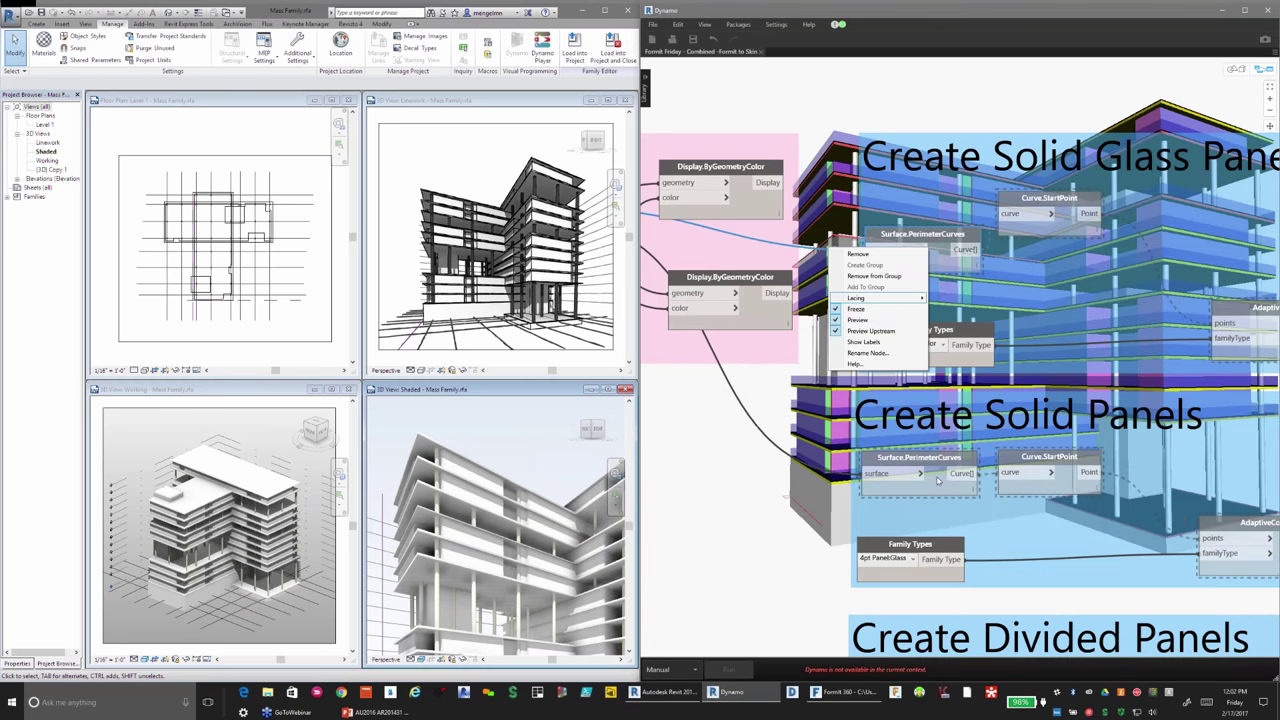
{"action": "left_click", "coordinate": [937, 481]}
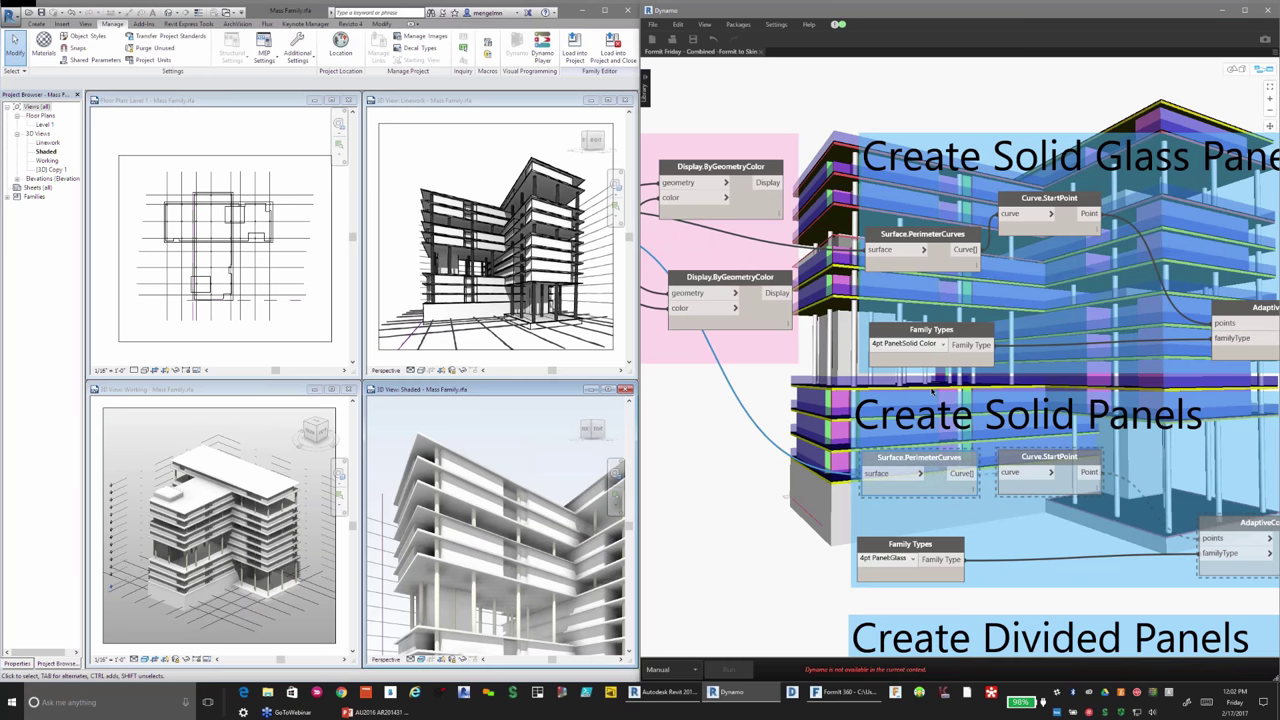
{"action": "left_click", "coordinate": [993, 477]}
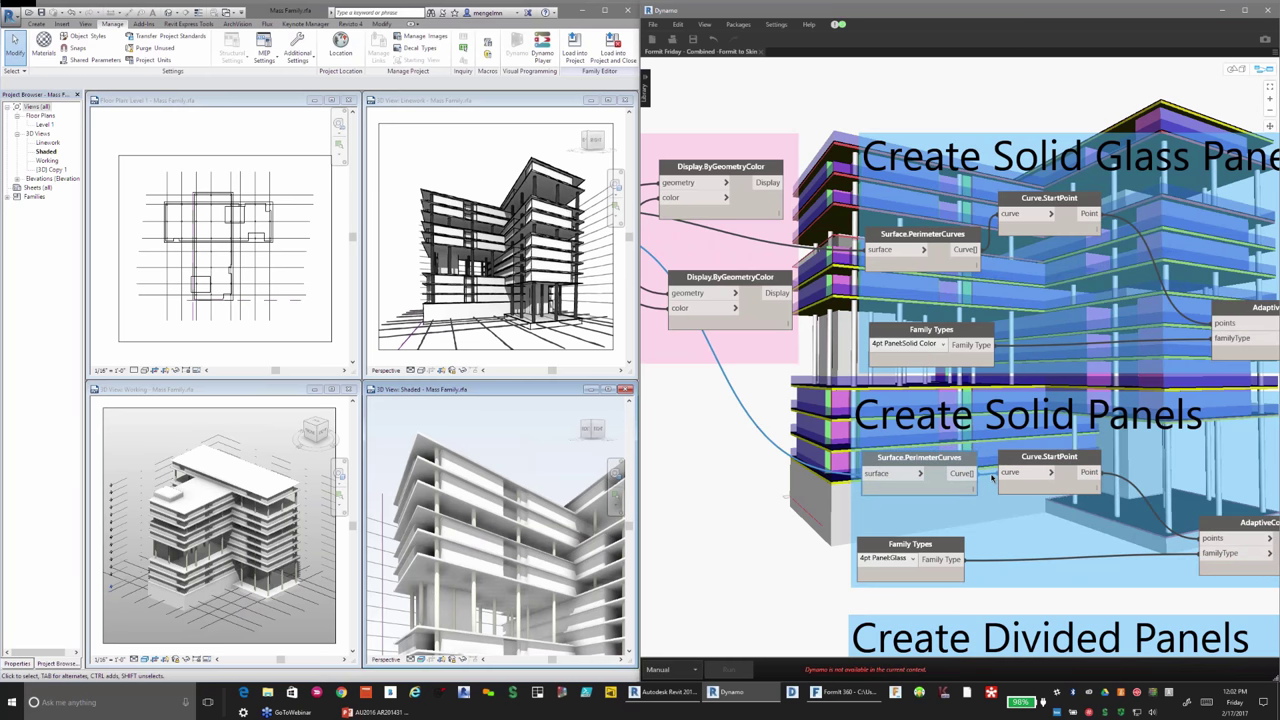
Step: Unfreeze the divided surface node in Create Divided Panels and the frozen nodes in Create Place Holder Railing
{"action": "middle_click_drag", "start_coordinate": [993, 477], "coordinate": [845, 184]}
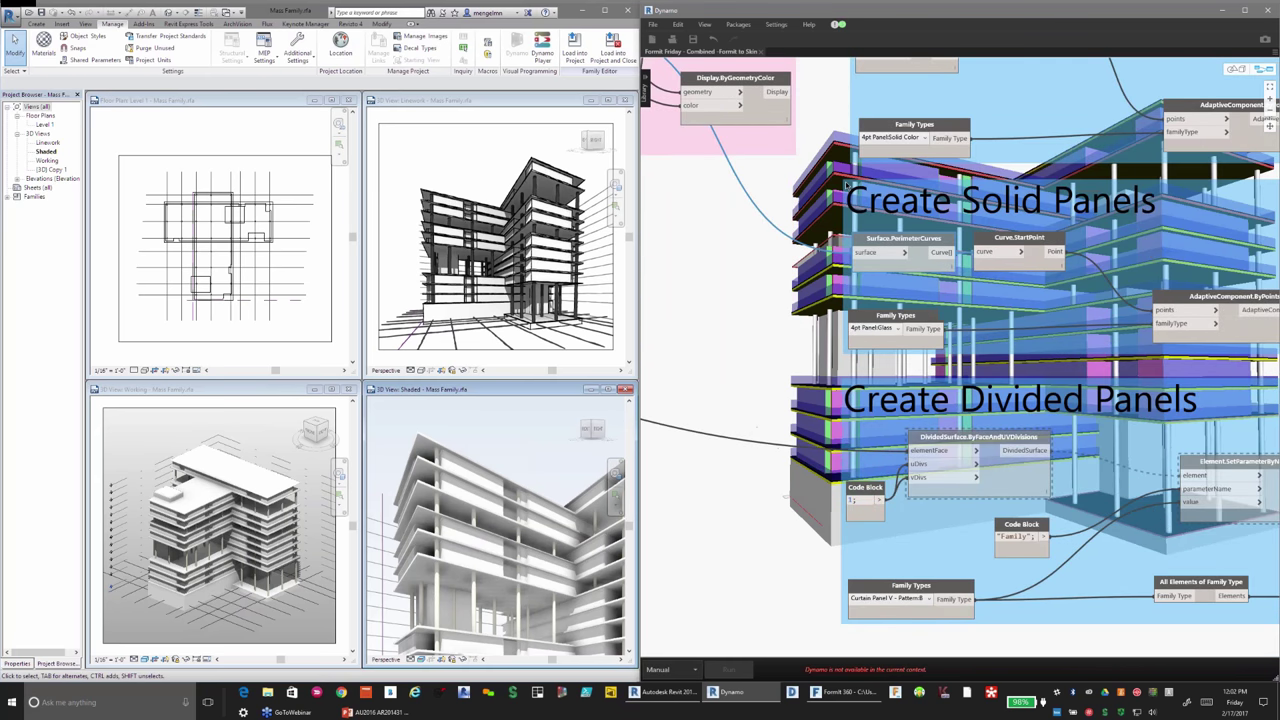
{"action": "scroll", "coordinate": [846, 184], "scroll_direction": "down", "scroll_amount": 2}
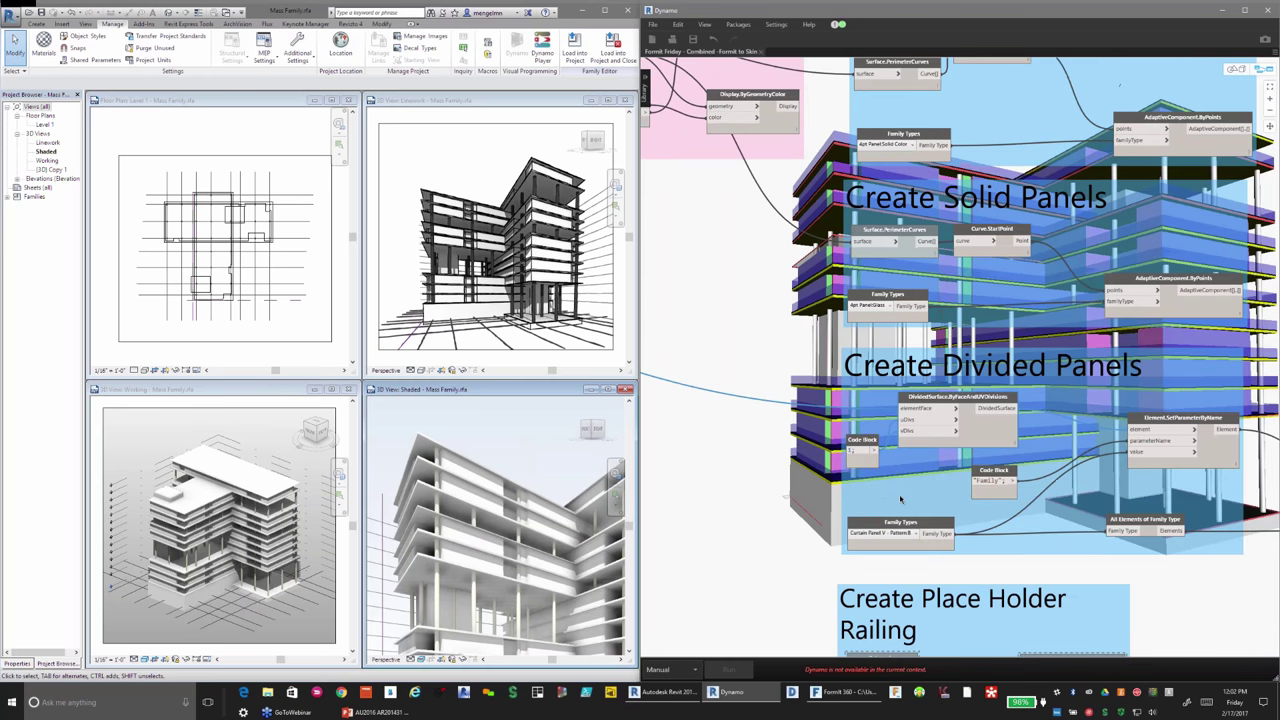
{"action": "middle_click_drag", "start_coordinate": [900, 499], "coordinate": [876, 204]}
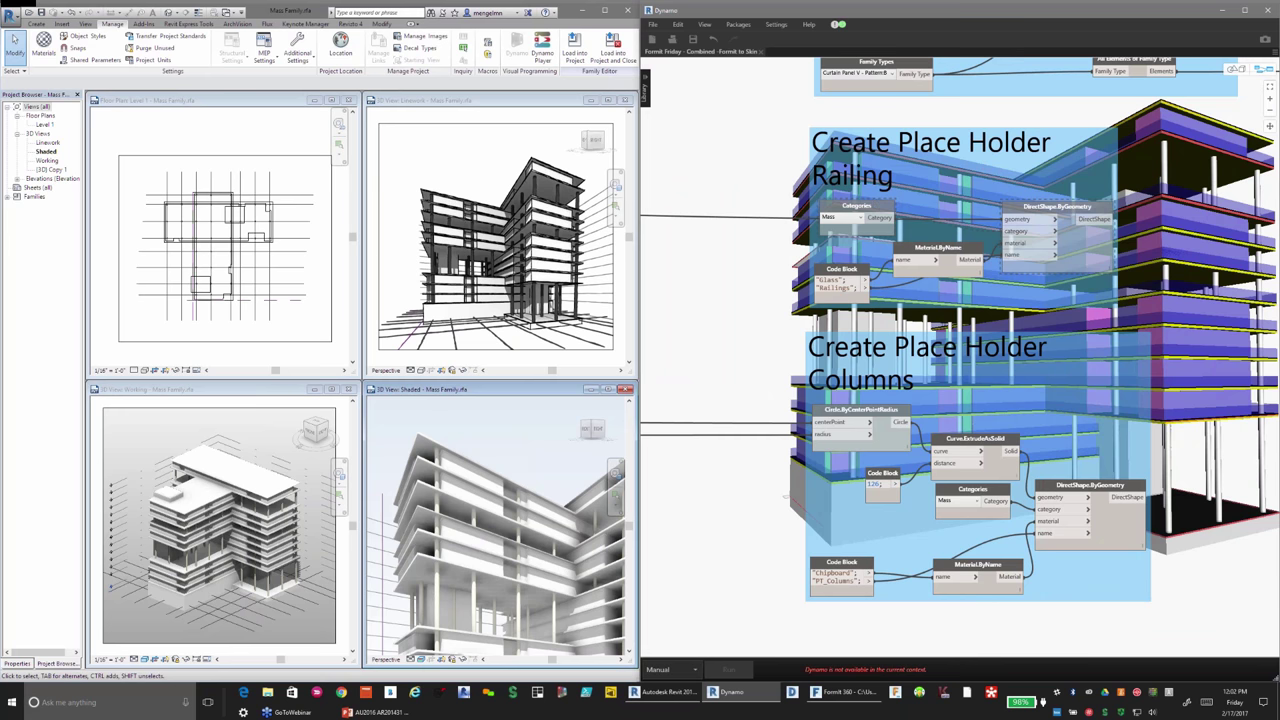
{"action": "right_click", "coordinate": [774, 206]}
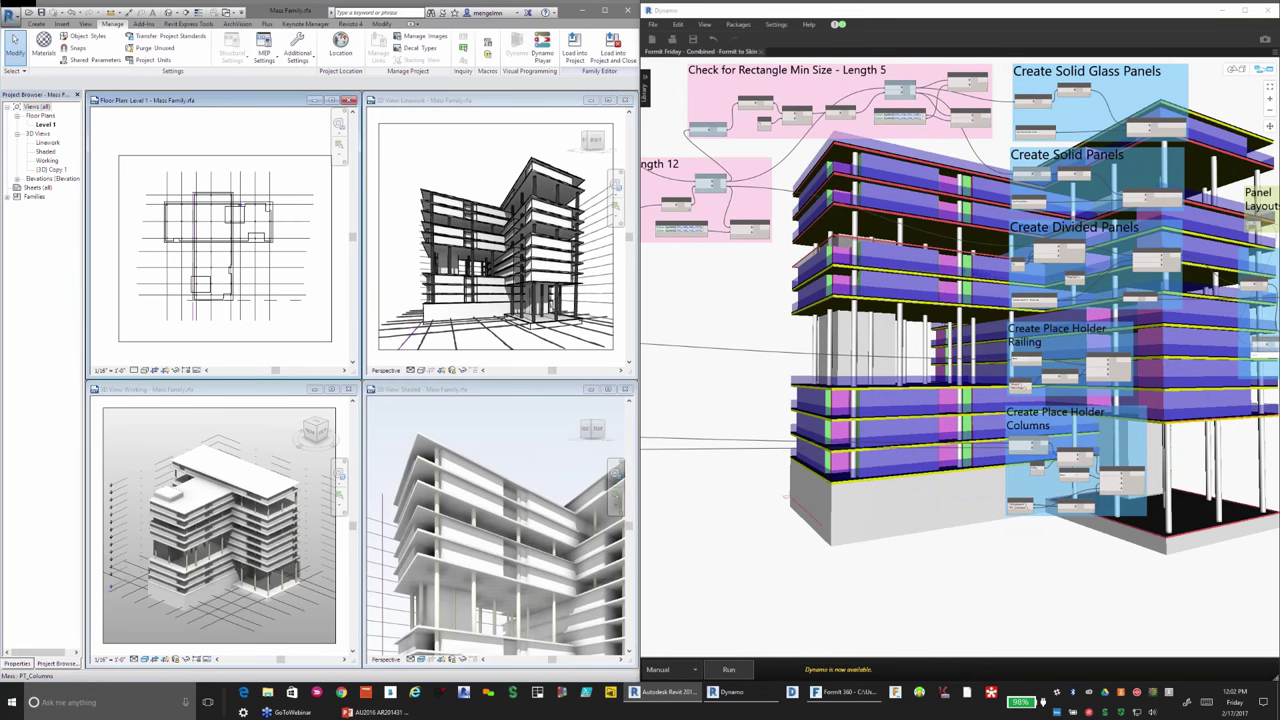
Step: Run the graph to generate the panels and railings, and fit the whole building in Revit's shaded 3D view
{"action": "left_click", "coordinate": [728, 669]}
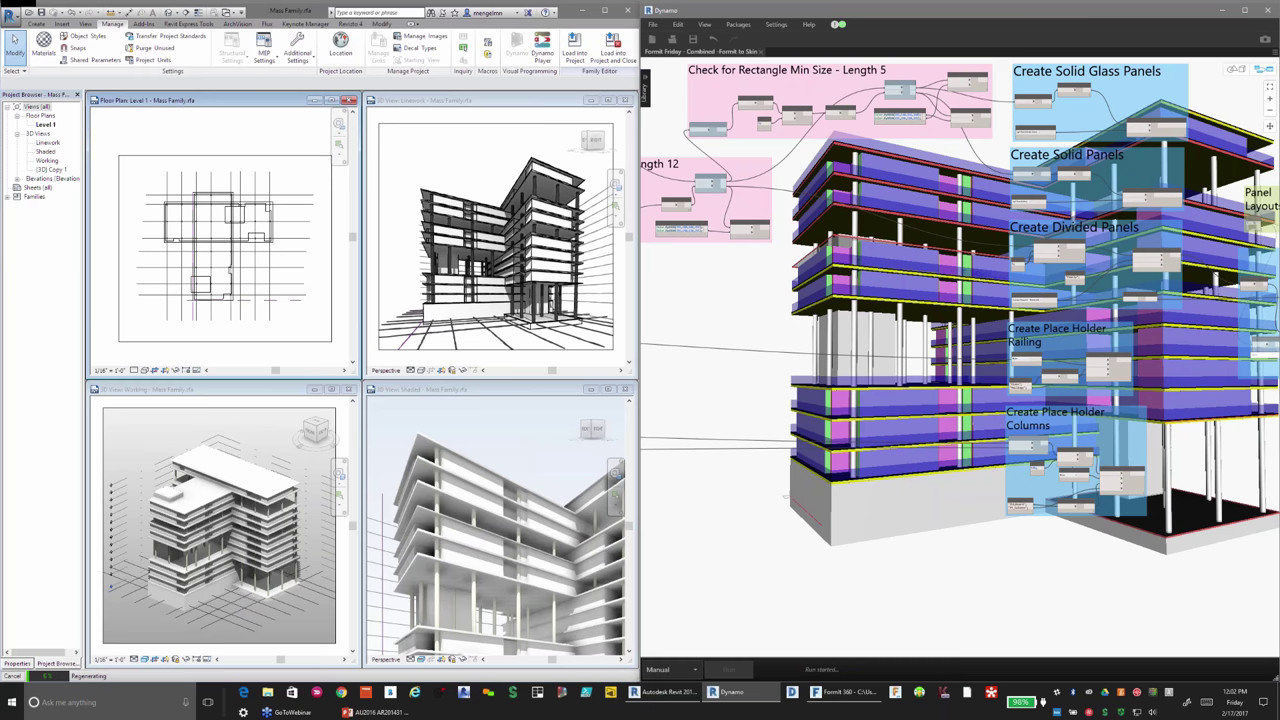
{"action": "left_click", "coordinate": [482, 427]}
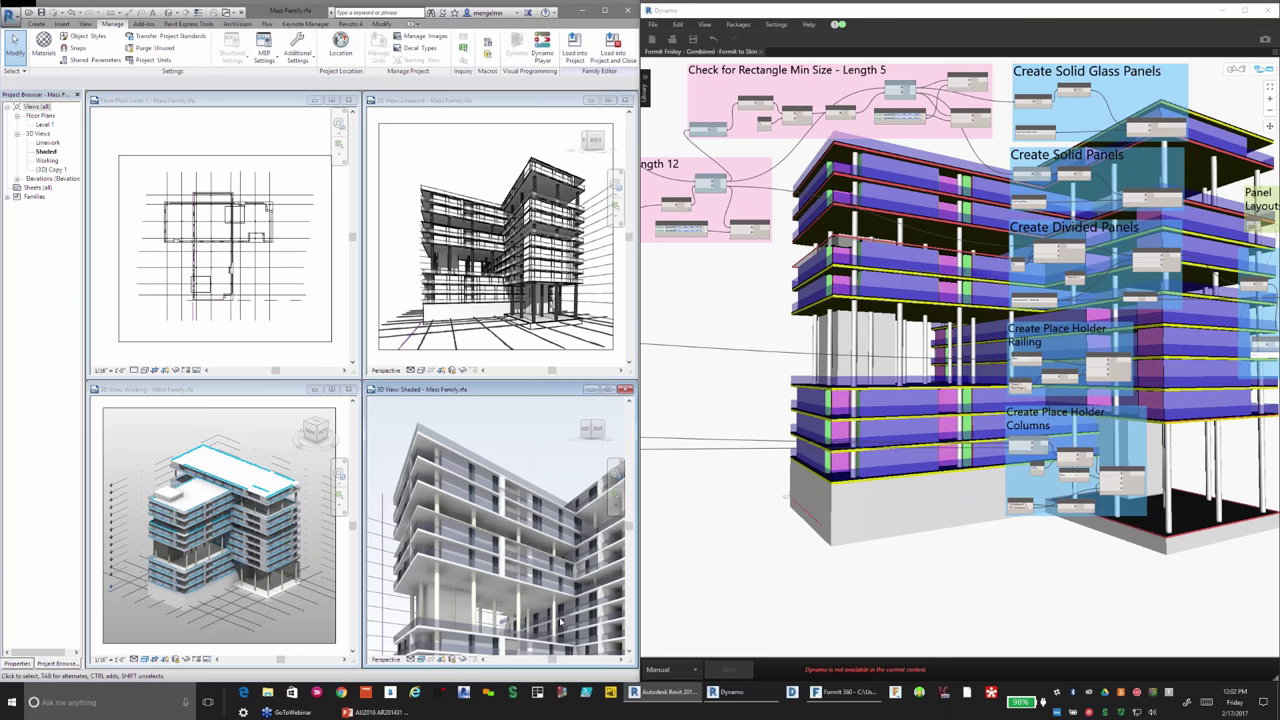
{"action": "key", "text": "z"}
{"action": "key", "text": "a"}
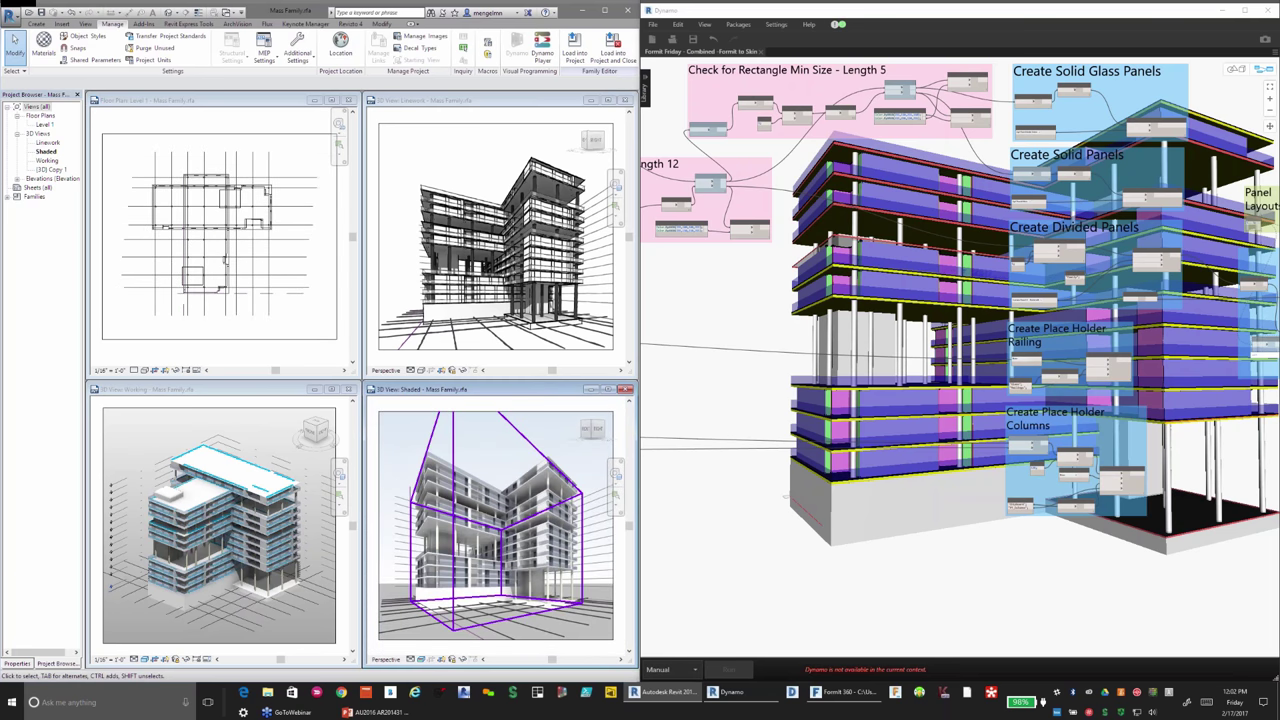
{"action": "key", "text": "ctrl+Tab"}
Step: Replace the alternate file in Get Geometry From Formit with Formit Friday Geometry Alt 3.sat and run the graph
{"action": "scroll", "coordinate": [1022, 360], "scroll_direction": "down", "scroll_amount": 3}
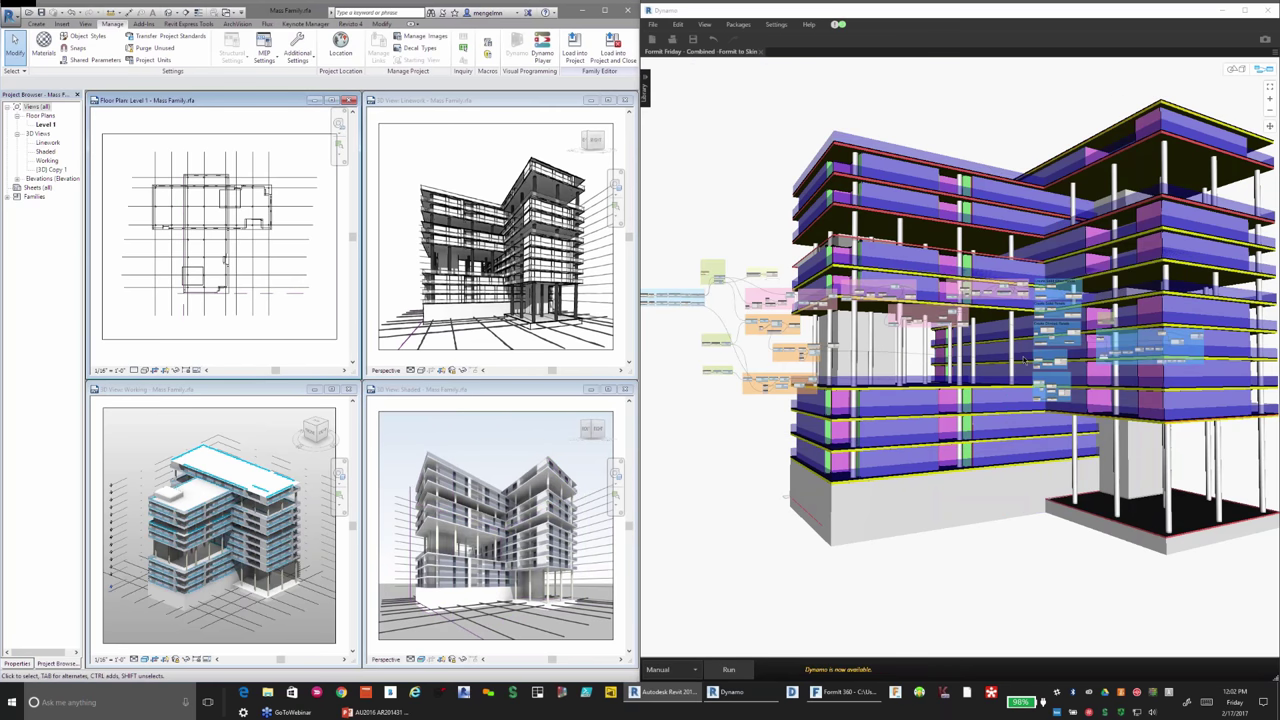
{"action": "scroll", "coordinate": [1023, 361], "scroll_direction": "up", "scroll_amount": 5}
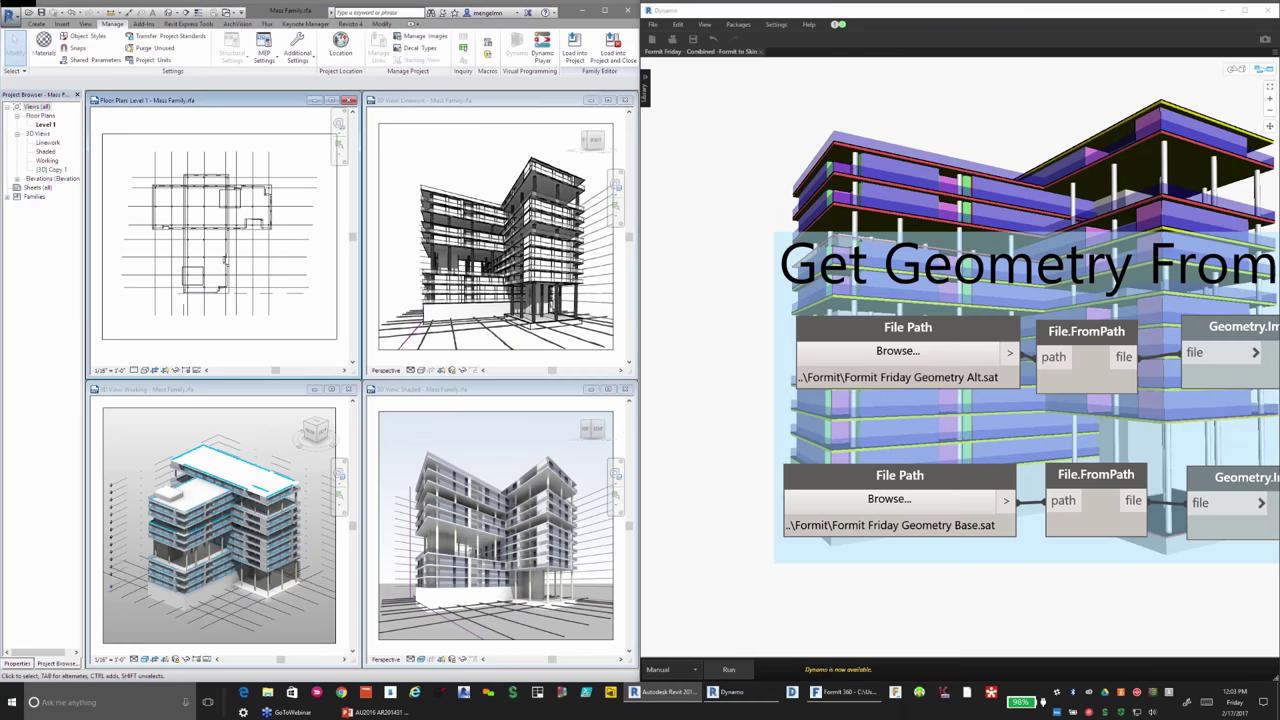
{"action": "left_click", "coordinate": [897, 351]}
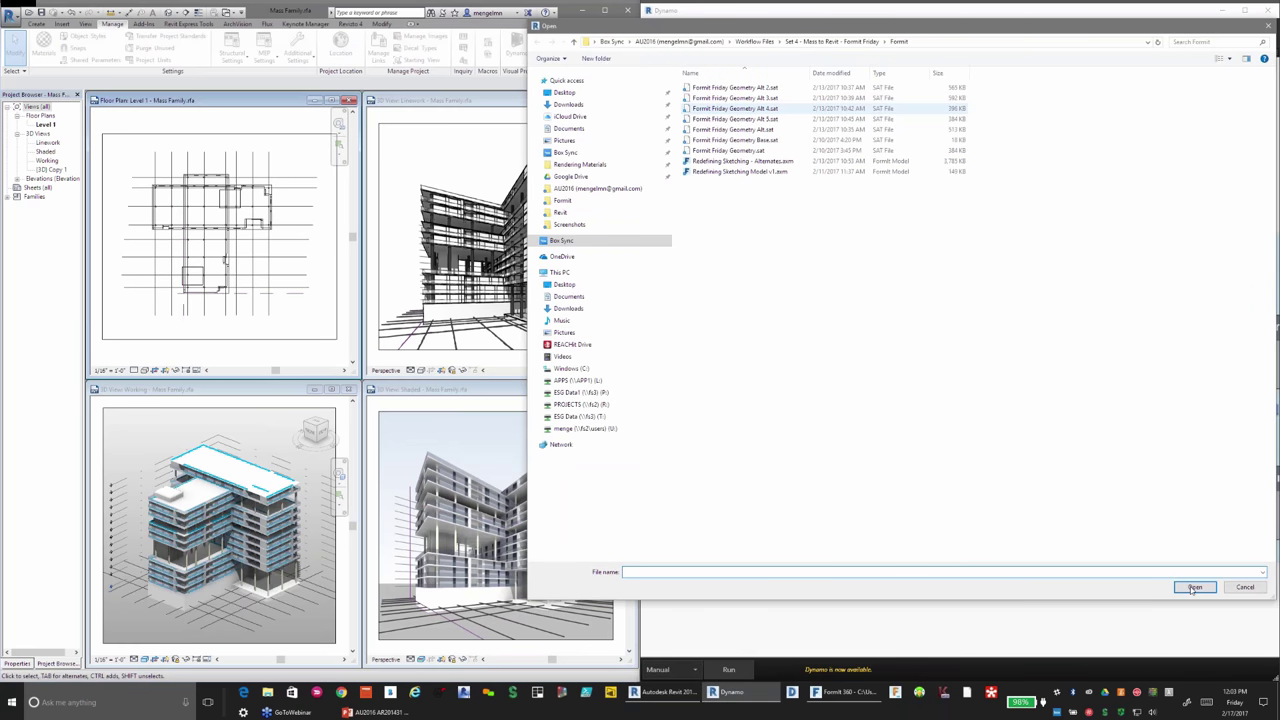
{"action": "key", "text": "Up"}
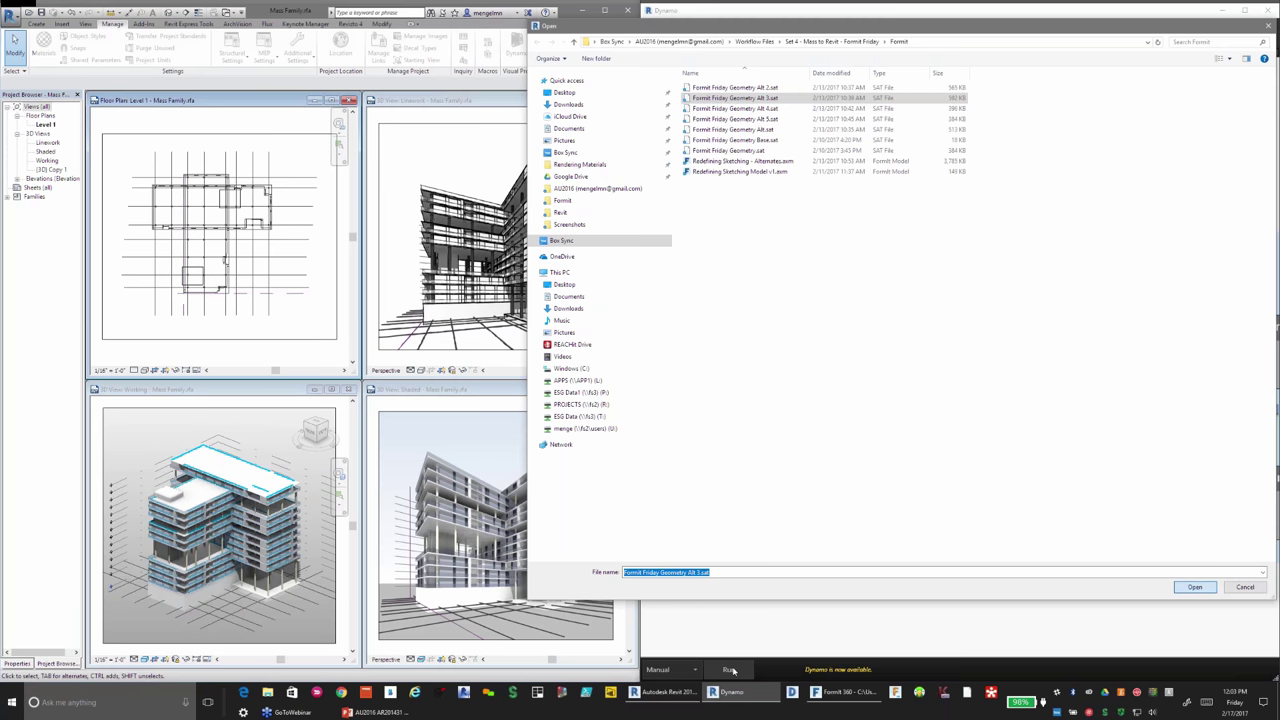
{"action": "key", "text": "Return"}
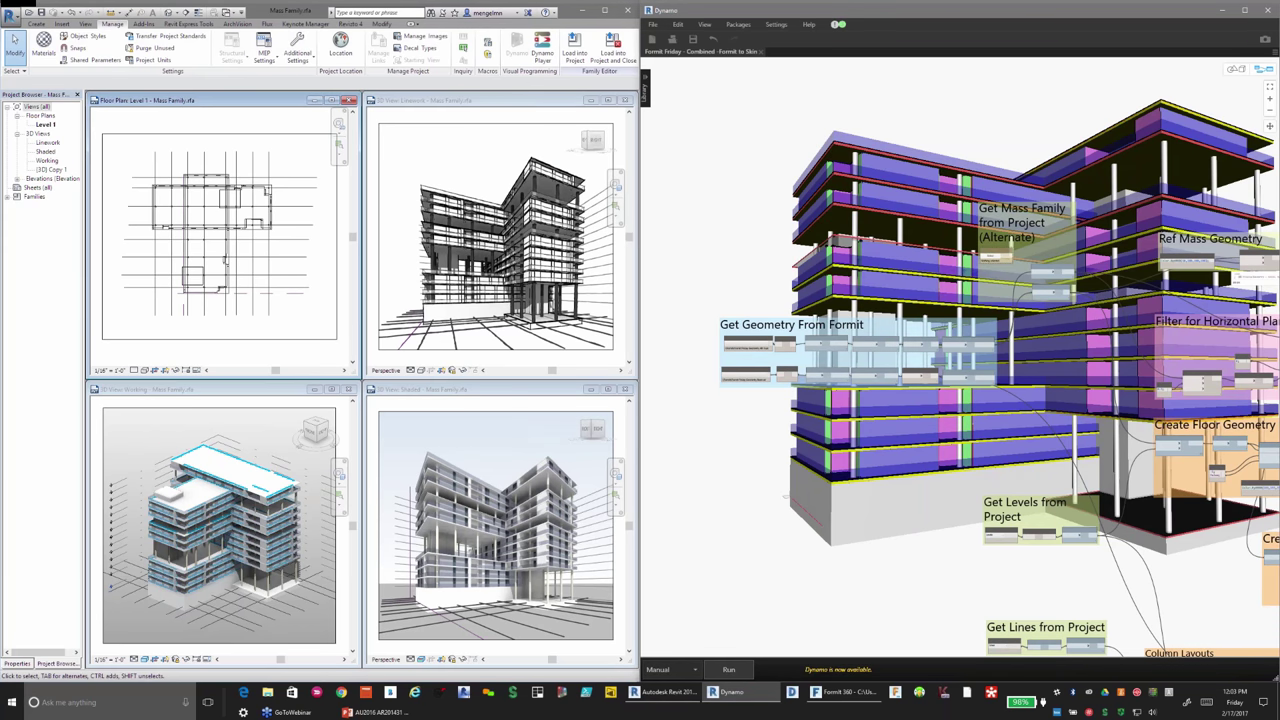
{"action": "left_click", "coordinate": [728, 669]}
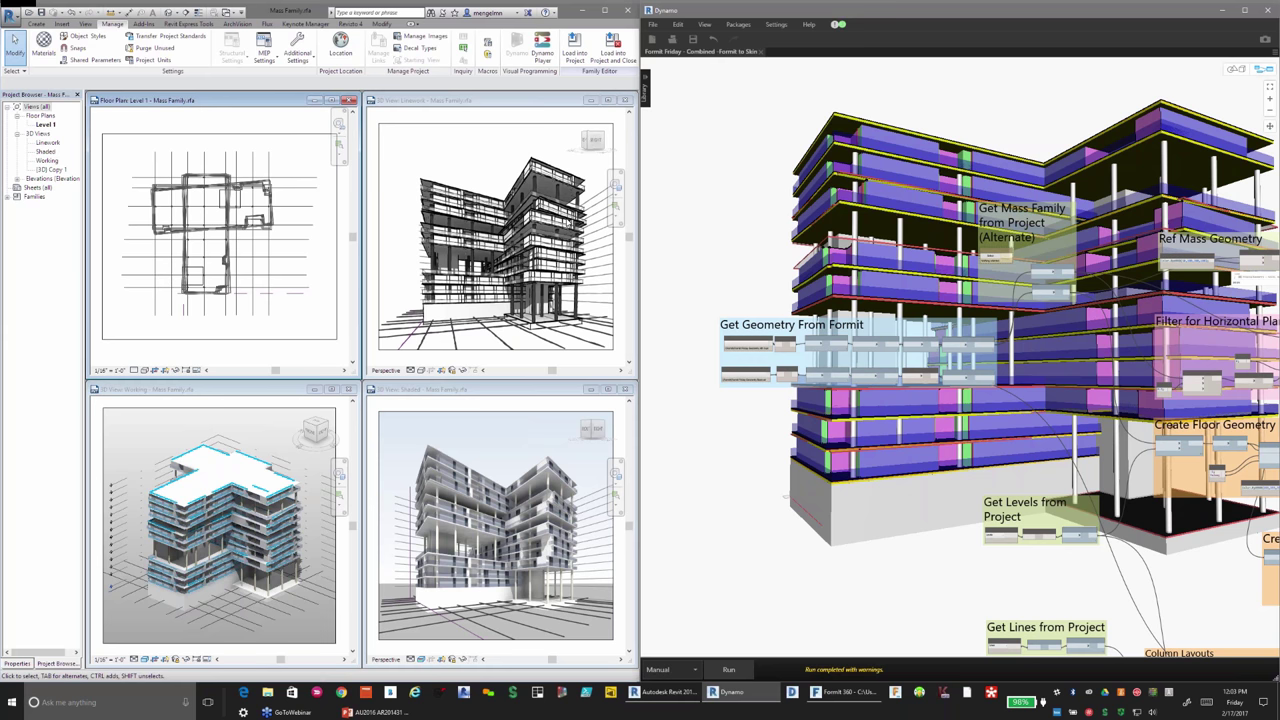
Step: Inspect the regenerated building in Revit's Linework 3D view, and make the Level 1 floor plan the active view
{"action": "middle_click_drag", "start_coordinate": [540, 300], "coordinate": [606, 329], "text": "shift"}
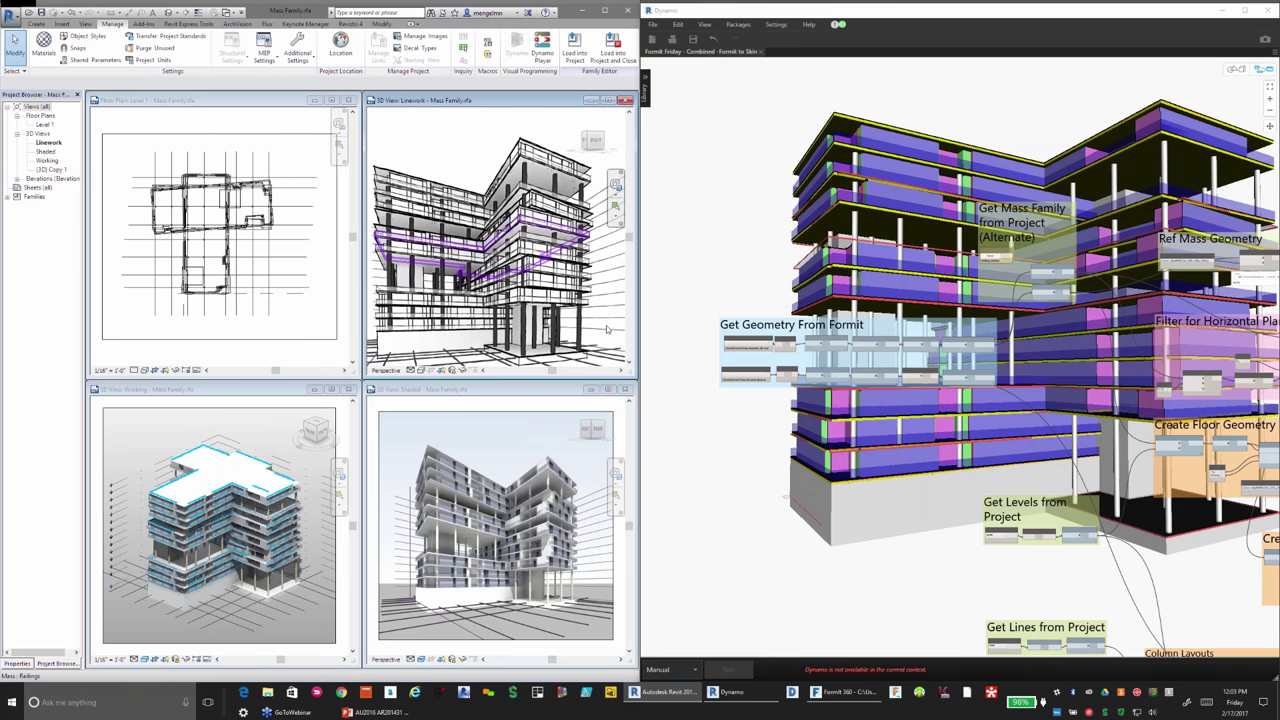
{"action": "middle_click_drag", "start_coordinate": [606, 325], "coordinate": [630, 330], "text": "shift"}
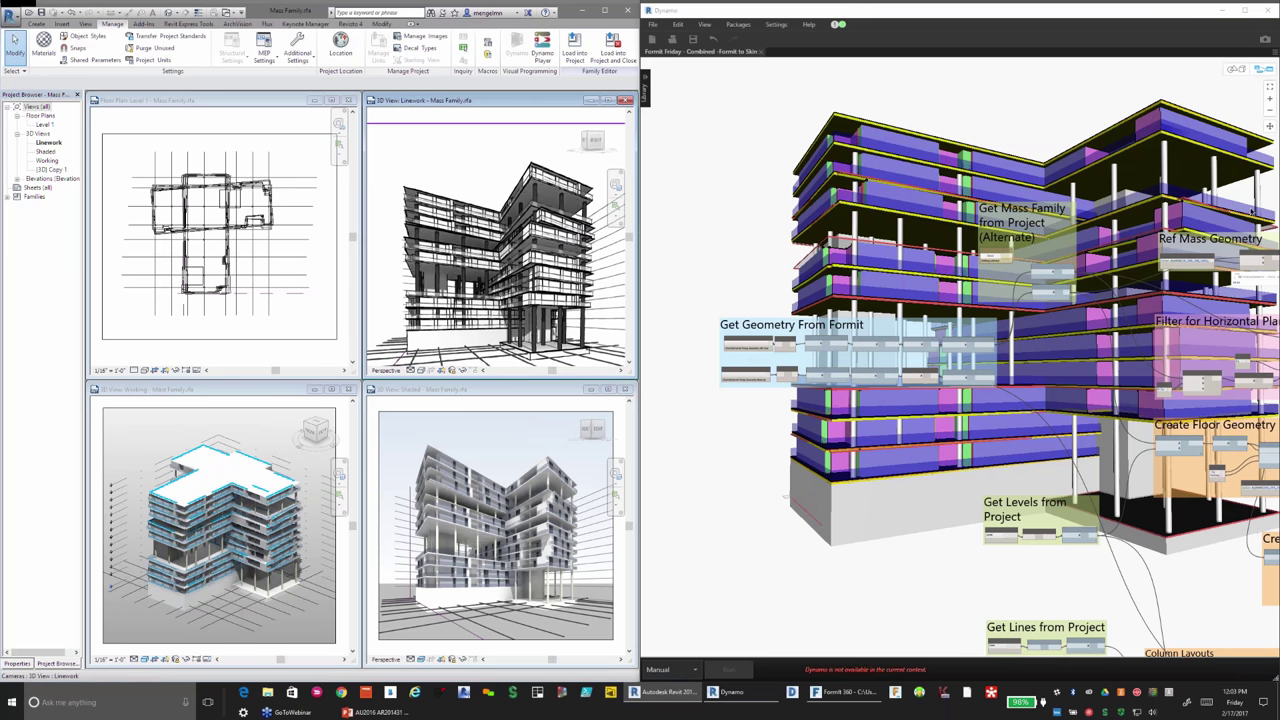
{"action": "scroll", "coordinate": [734, 286], "scroll_direction": "down", "scroll_amount": 5}
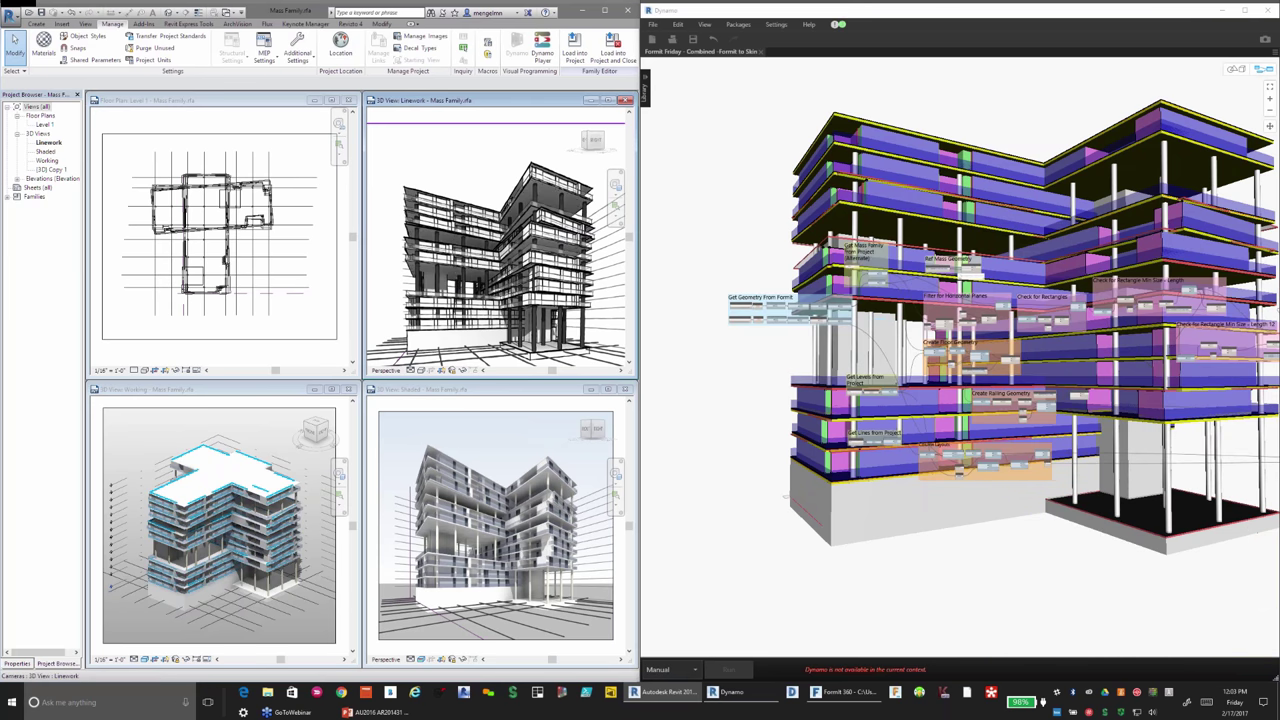
{"action": "scroll", "coordinate": [734, 300], "scroll_direction": "down", "scroll_amount": 2}
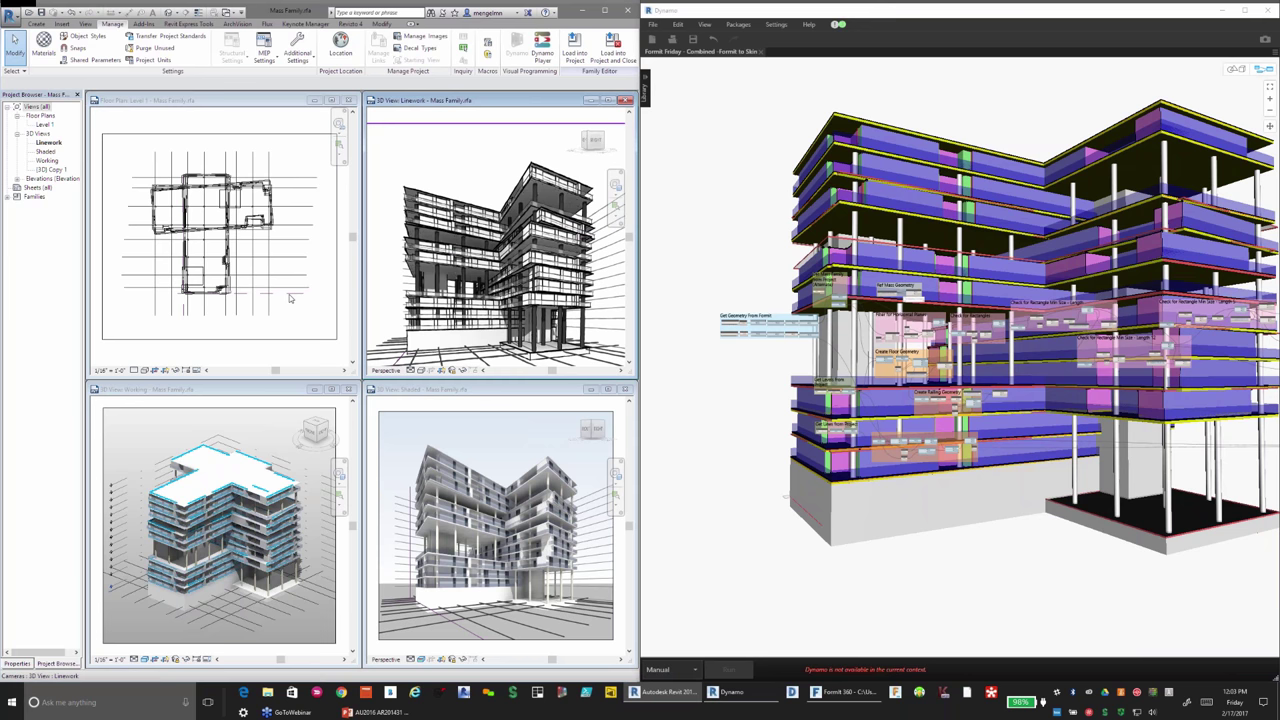
{"action": "left_click", "coordinate": [291, 300]}
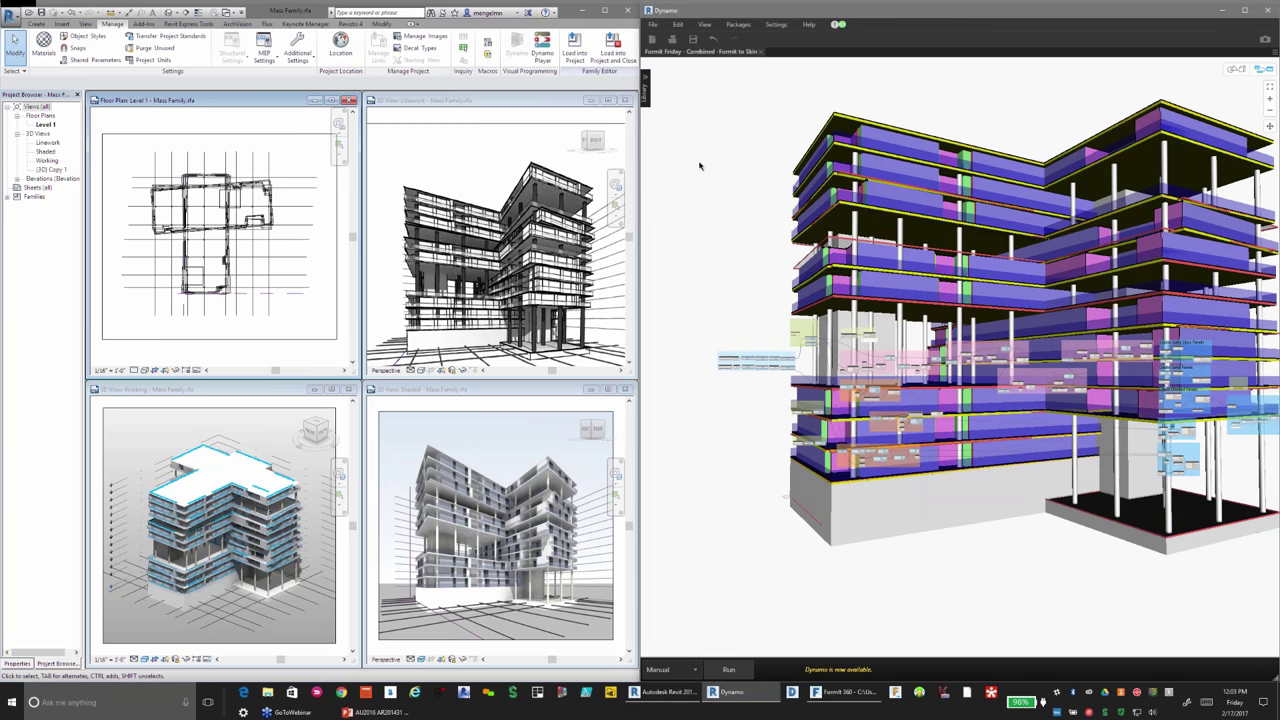
Step: Unfreeze the datum and offset nodes in the Panel Layouts group and run the graph
{"action": "scroll", "coordinate": [710, 160], "scroll_direction": "up", "scroll_amount": 5}
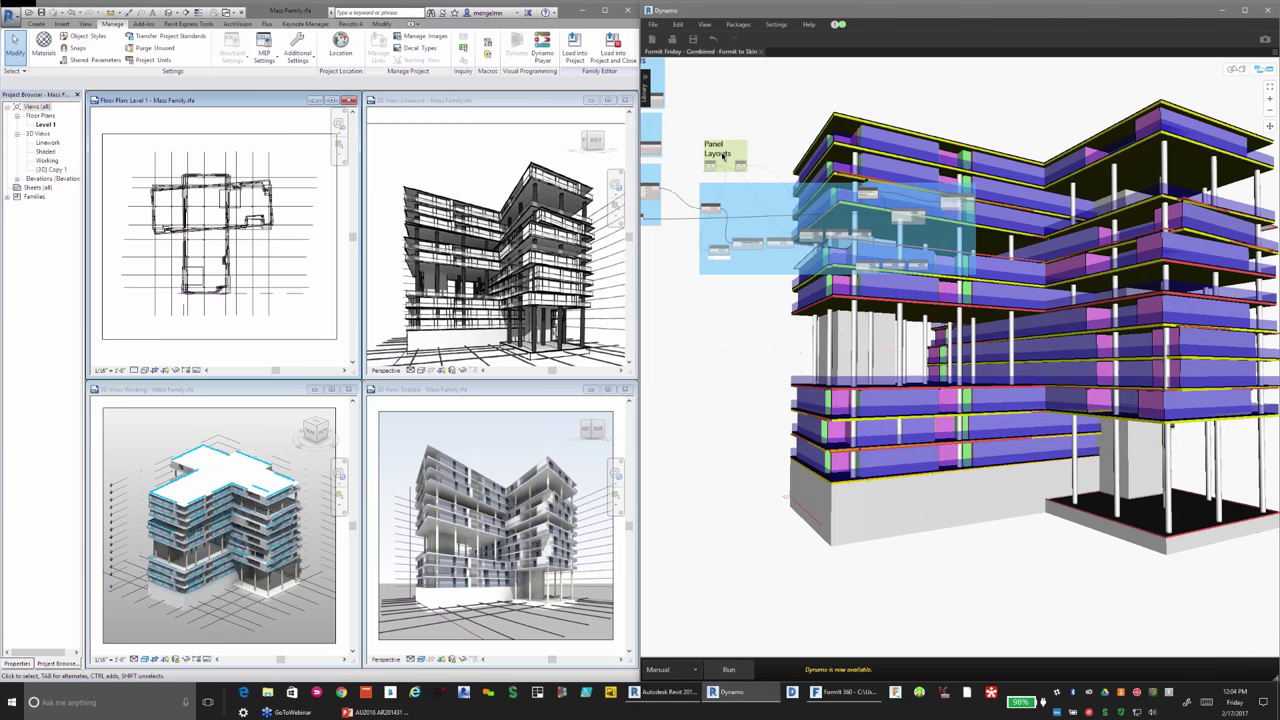
{"action": "scroll", "coordinate": [724, 155], "scroll_direction": "up", "scroll_amount": 4}
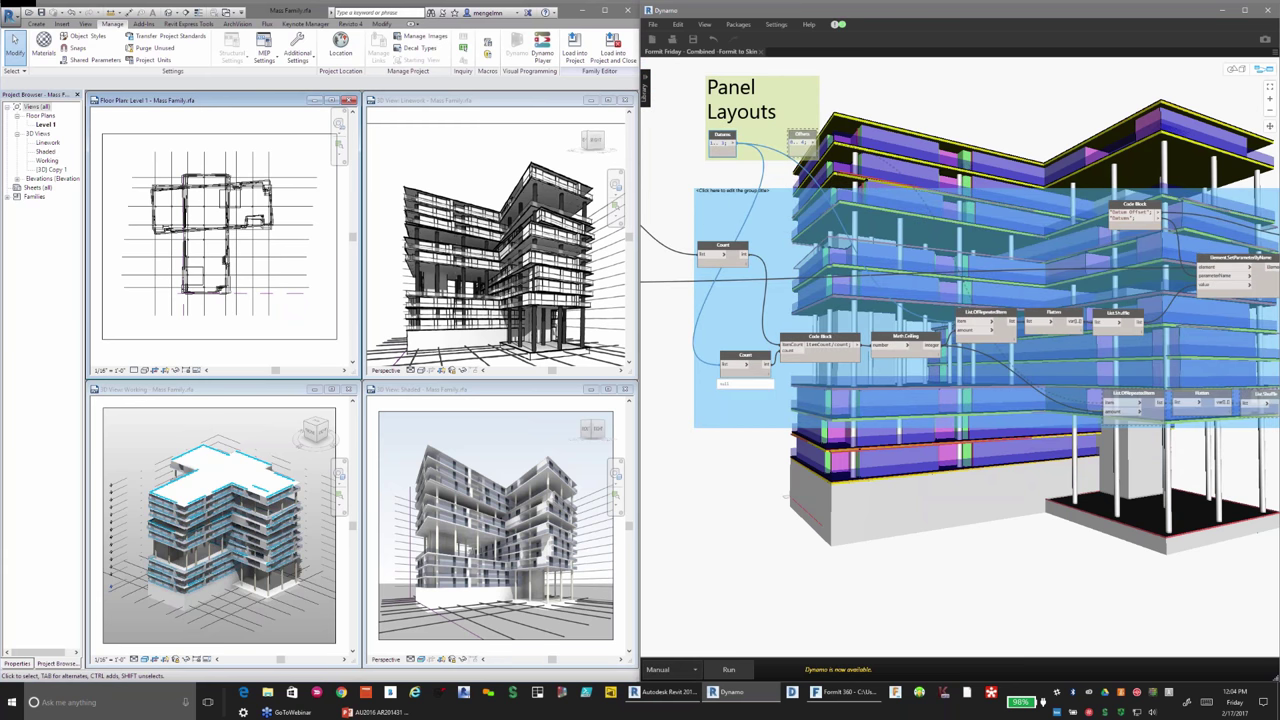
{"action": "right_click", "coordinate": [706, 157]}
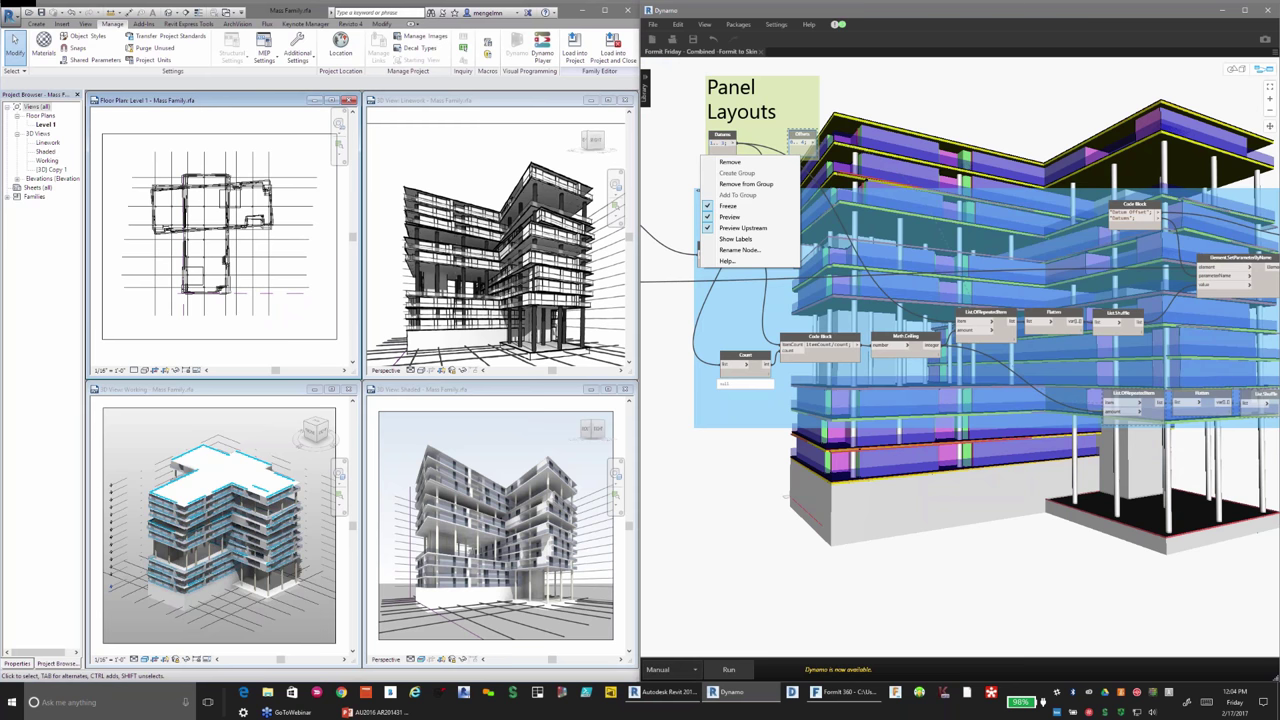
{"action": "key", "text": "Escape"}
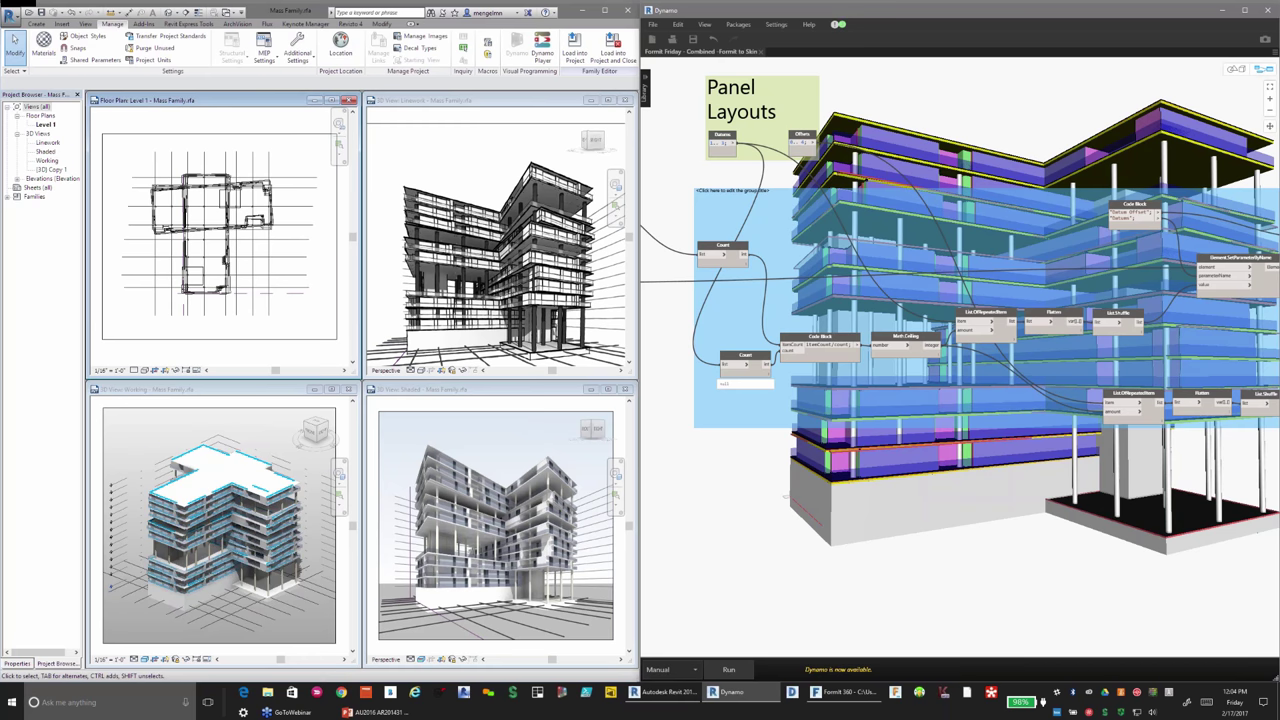
{"action": "key", "text": "F5"}
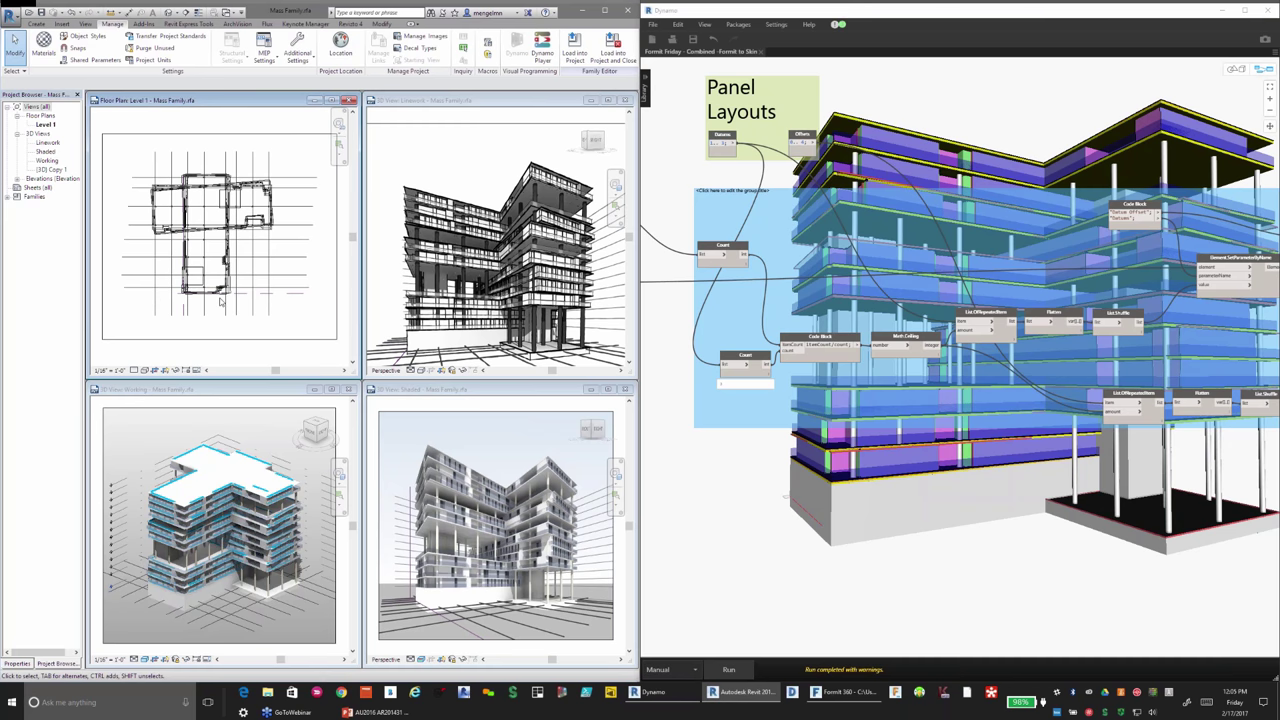
Step: Examine the Level 1 floor plan, and maximize Revit's shaded 3D view to inspect the panel layouts
{"action": "scroll", "coordinate": [221, 302], "scroll_direction": "up", "scroll_amount": 2}
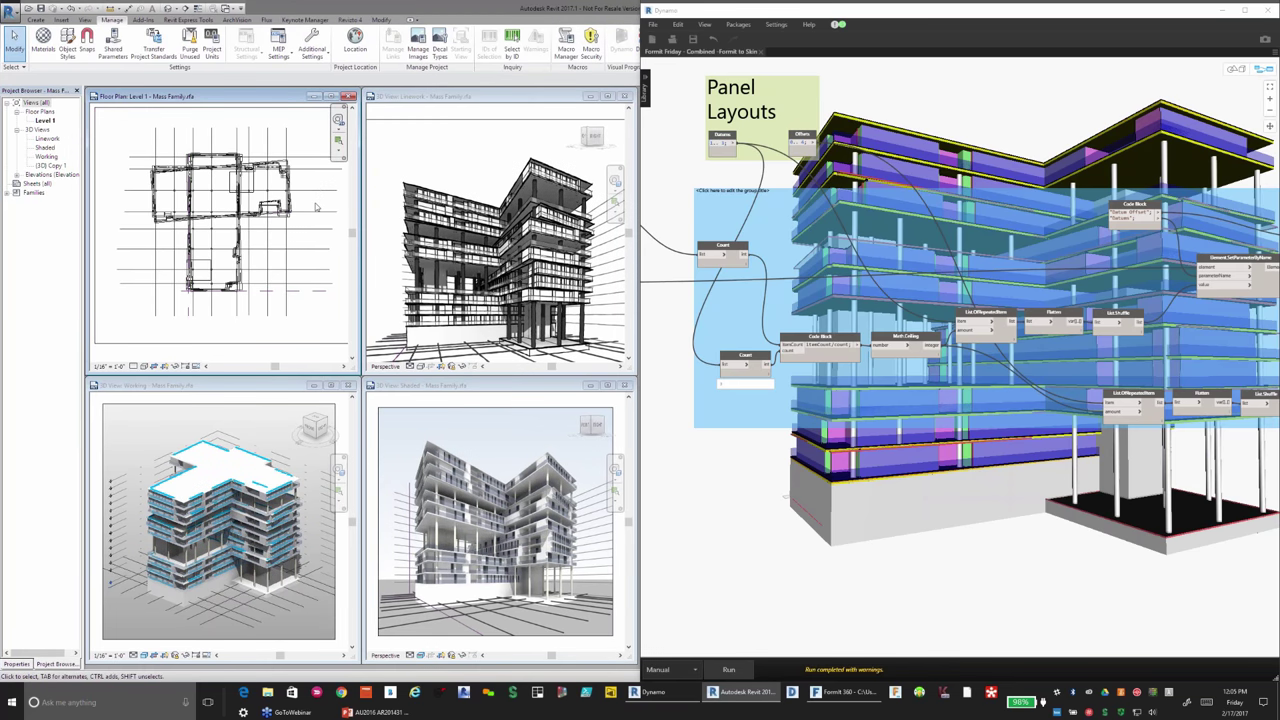
{"action": "scroll", "coordinate": [308, 291], "scroll_direction": "up", "scroll_amount": 1}
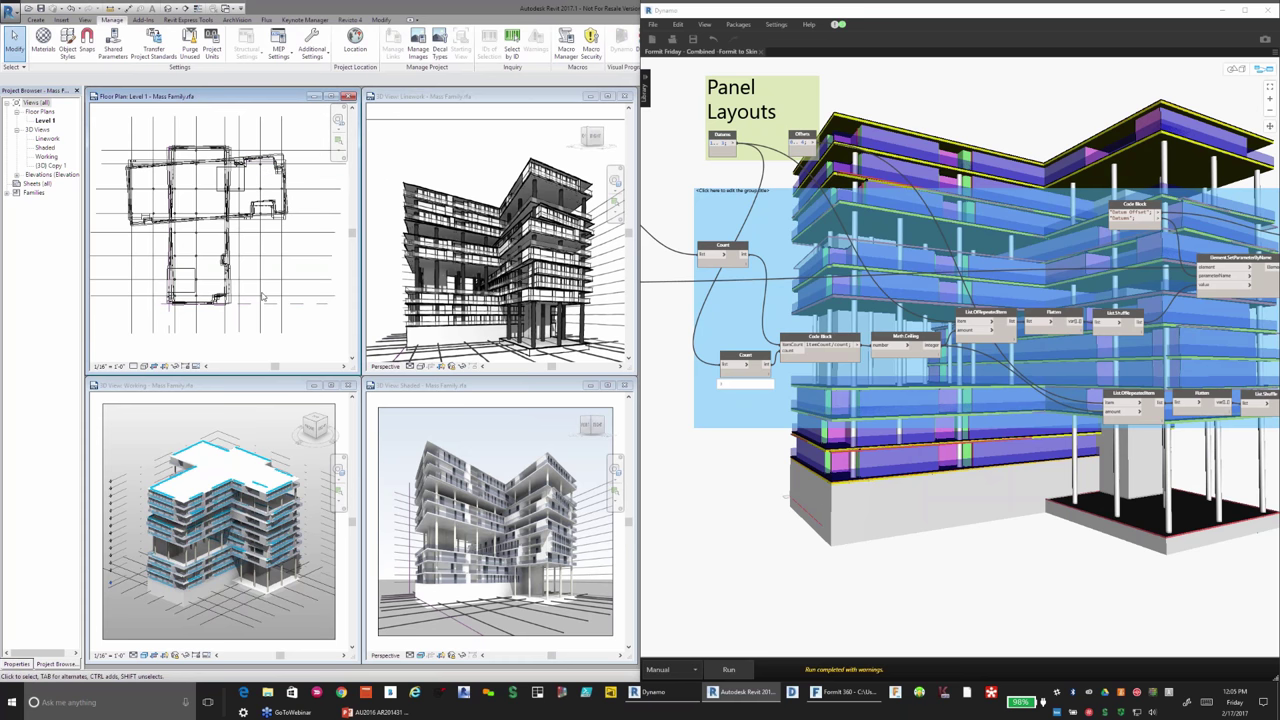
{"action": "scroll", "coordinate": [192, 333], "scroll_direction": "down", "scroll_amount": 1}
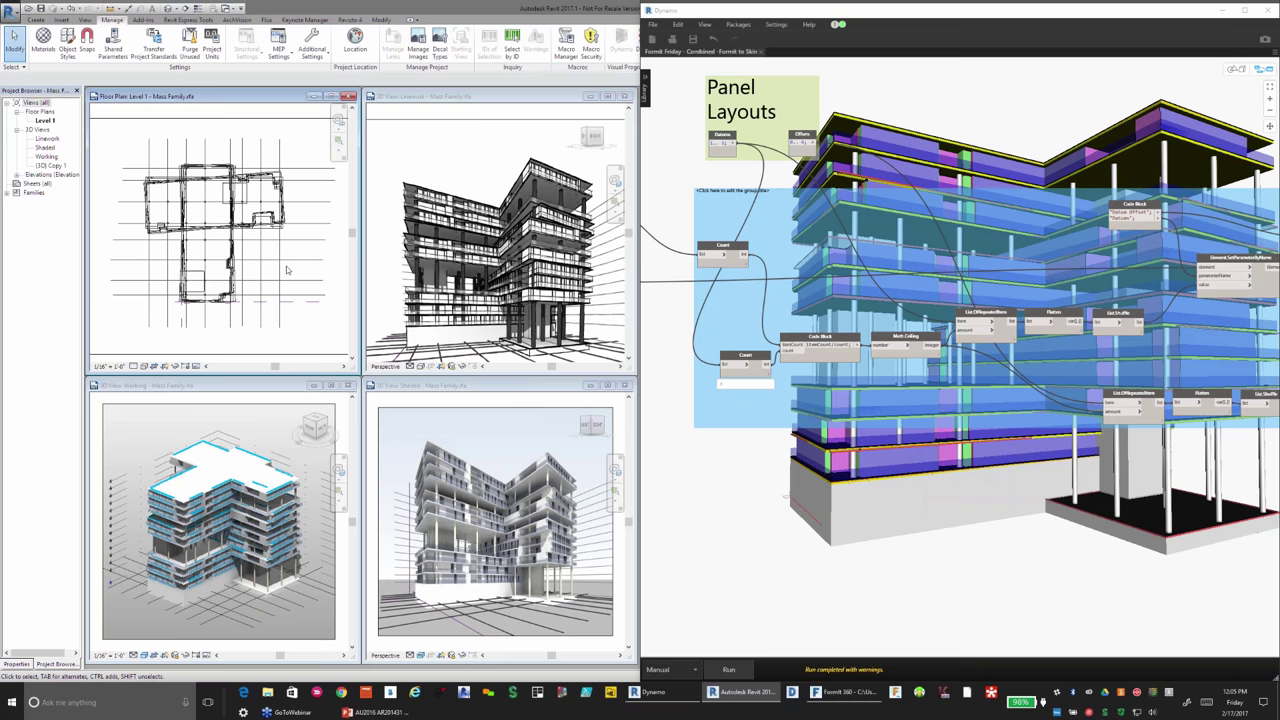
{"action": "scroll", "coordinate": [286, 270], "scroll_direction": "down", "scroll_amount": 1}
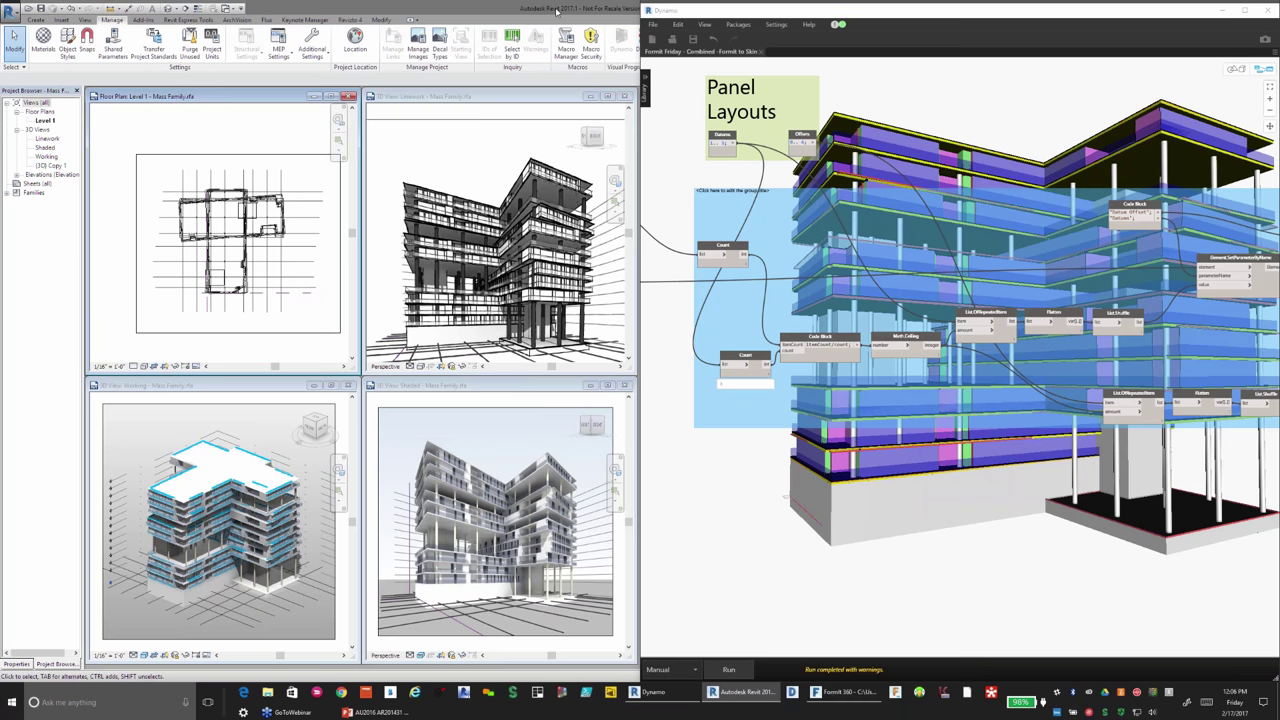
{"action": "double_click", "coordinate": [533, 385]}
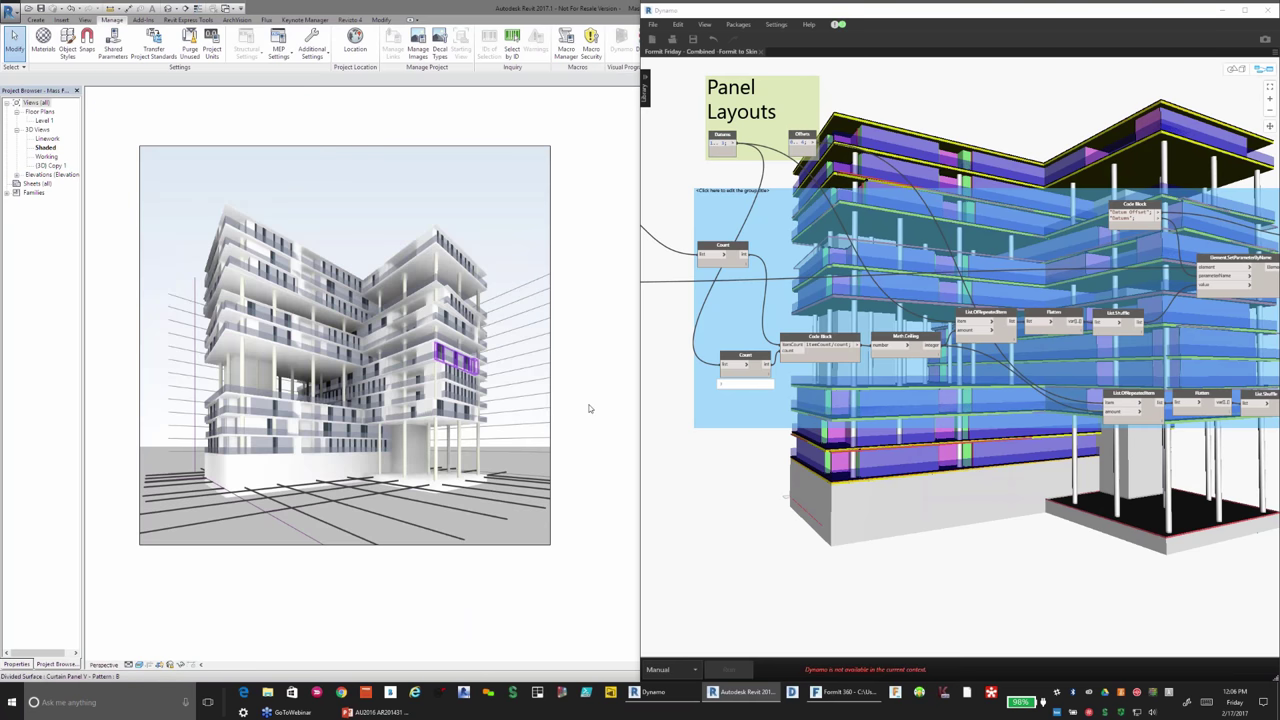
Step: Tile Revit's Shaded 3D view and Level 1 floor plan, fit both to their windows, and make the floor plan active
{"action": "scroll", "coordinate": [371, 345], "scroll_direction": "up", "scroll_amount": 2}
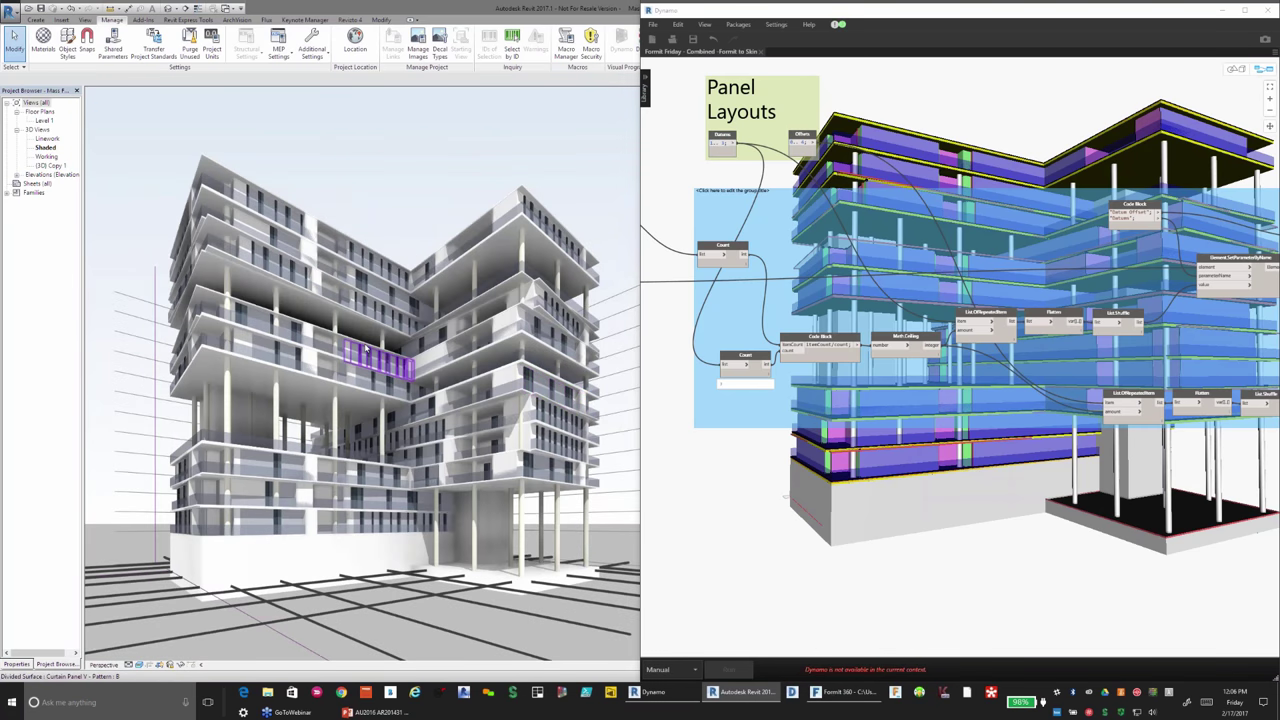
{"action": "scroll", "coordinate": [366, 350], "scroll_direction": "down", "scroll_amount": 2}
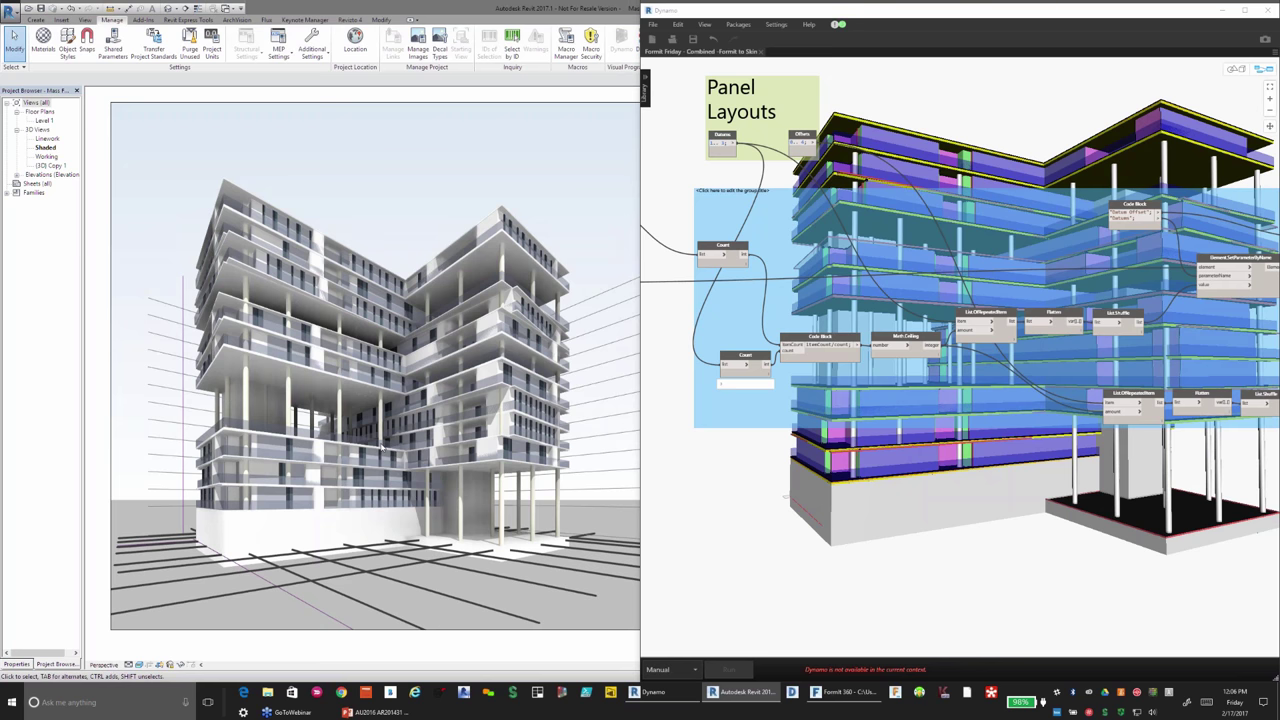
{"action": "key", "text": "w"}
{"action": "key", "text": "t"}
{"action": "key", "text": "z"}
{"action": "key", "text": "a"}
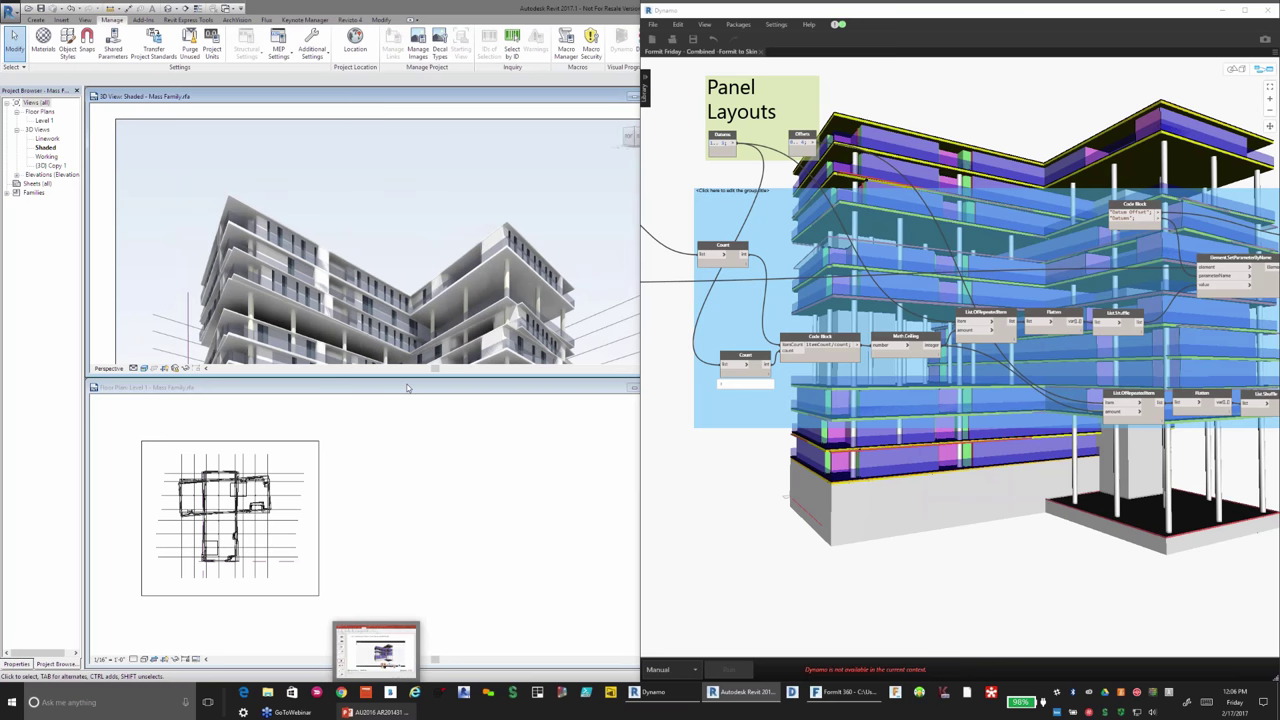
{"action": "left_click", "coordinate": [380, 478]}
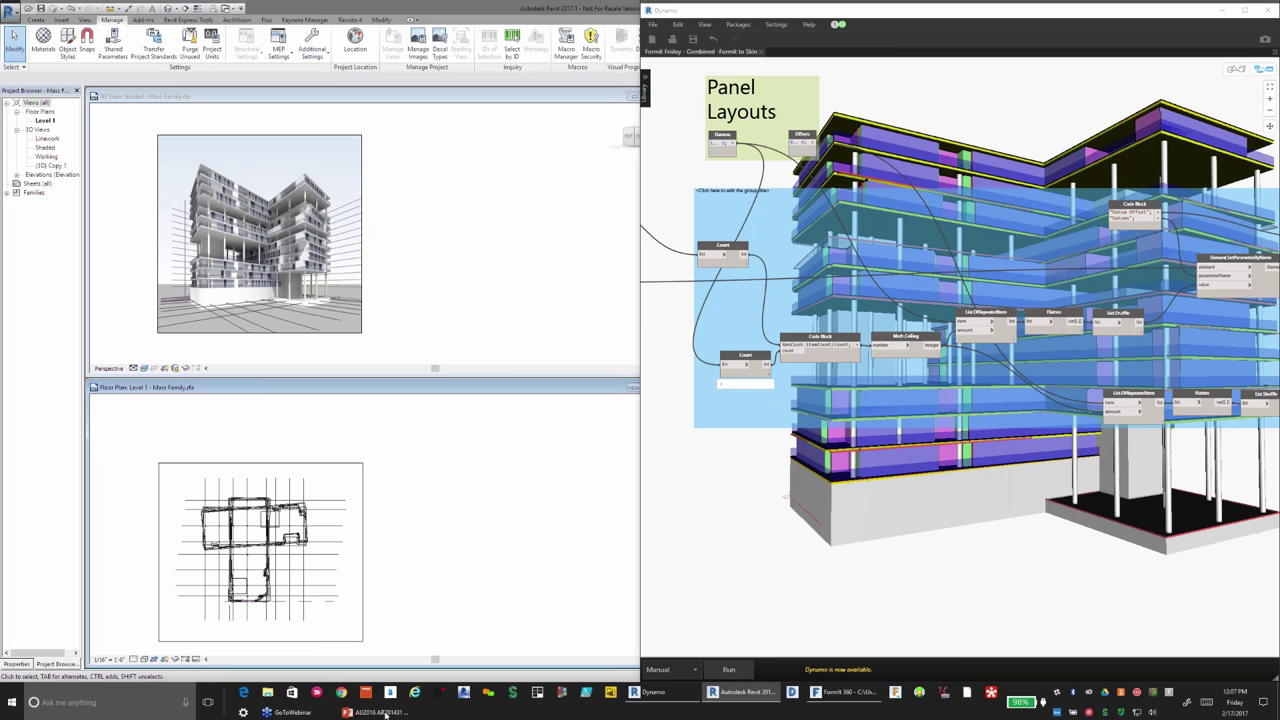
Step: Switch to the PowerPoint presentation, maximize it, and start the slide show from slide 22 on Sketch to Revit - Repeat
{"action": "left_click", "coordinate": [380, 712]}
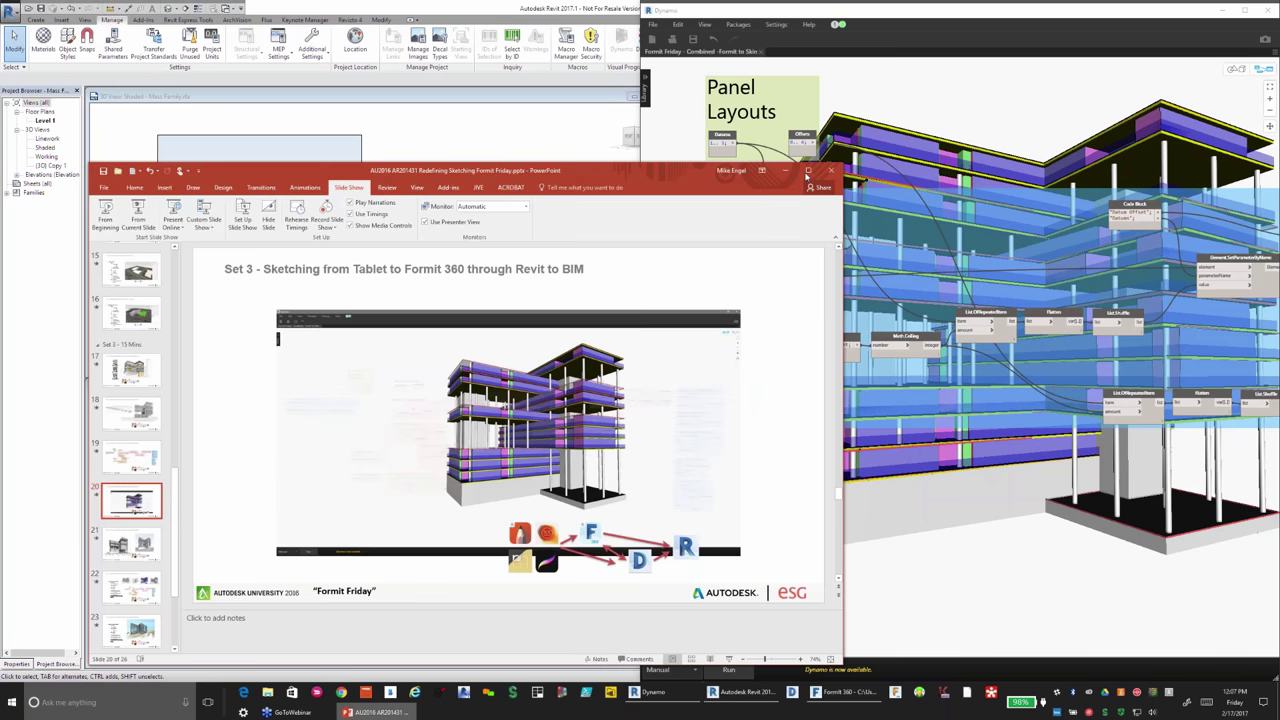
{"action": "left_click", "coordinate": [807, 171]}
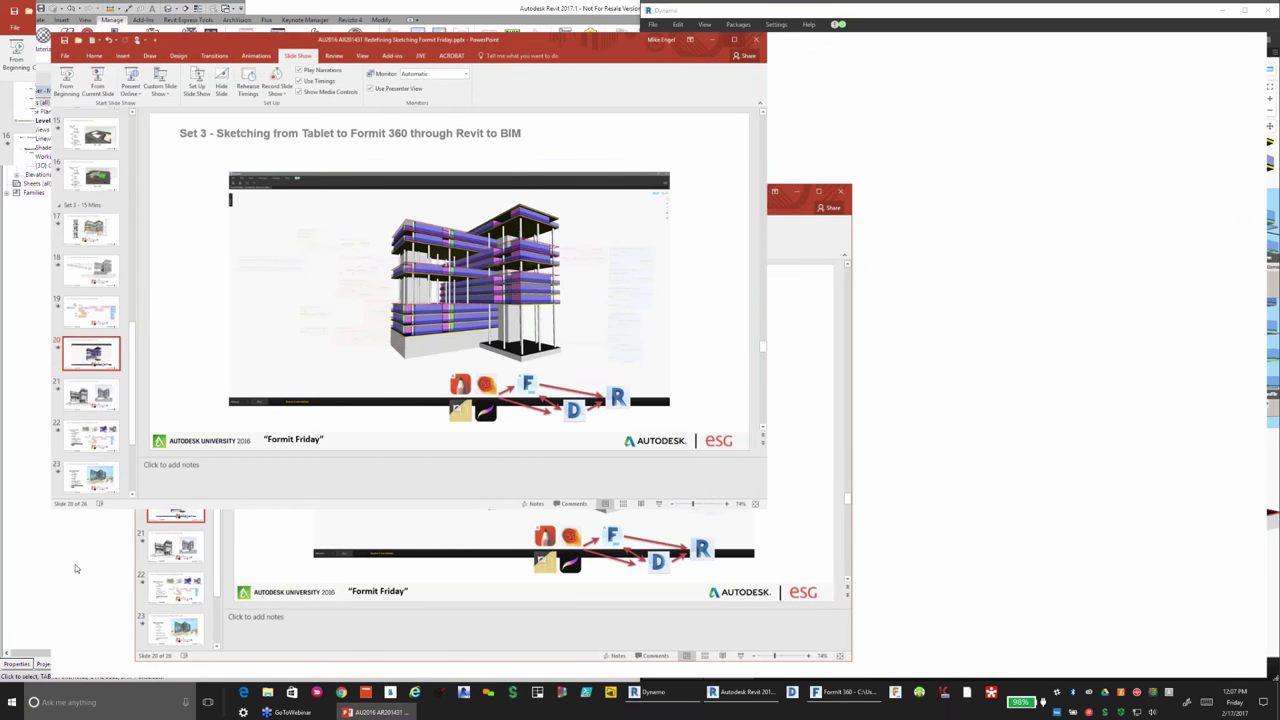
{"action": "left_click", "coordinate": [75, 564]}
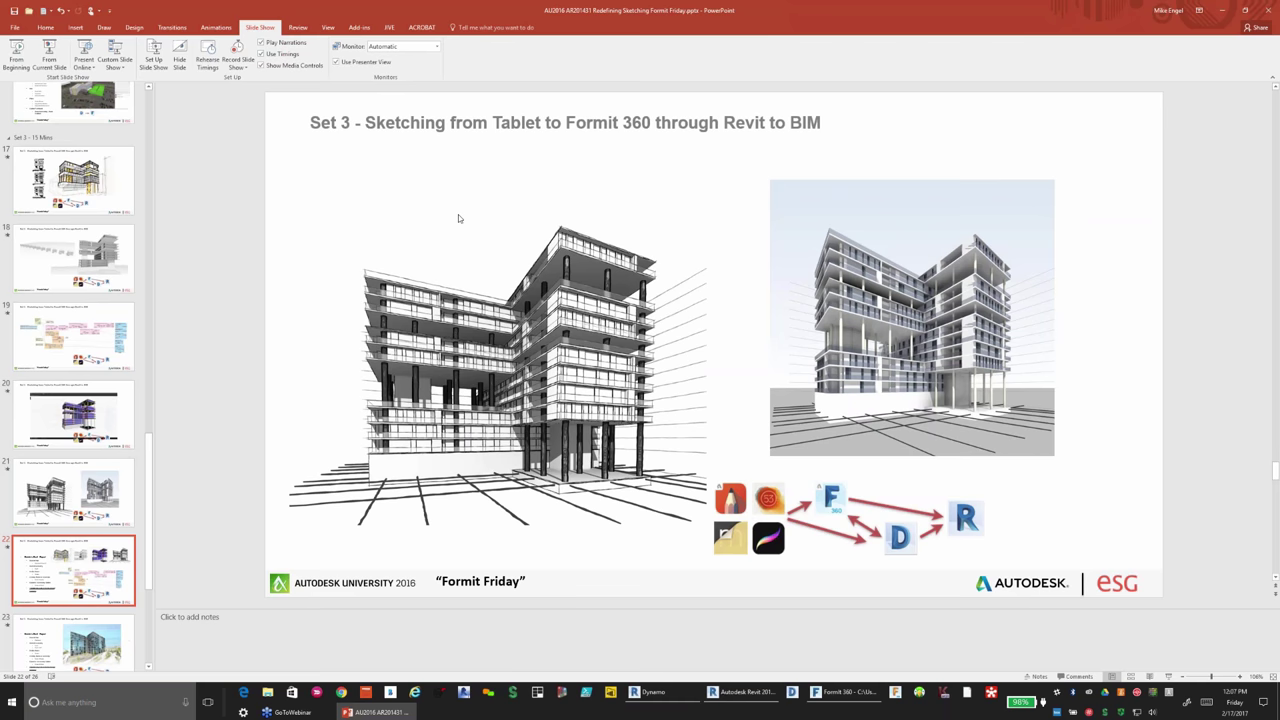
{"action": "left_click", "coordinate": [327, 28]}
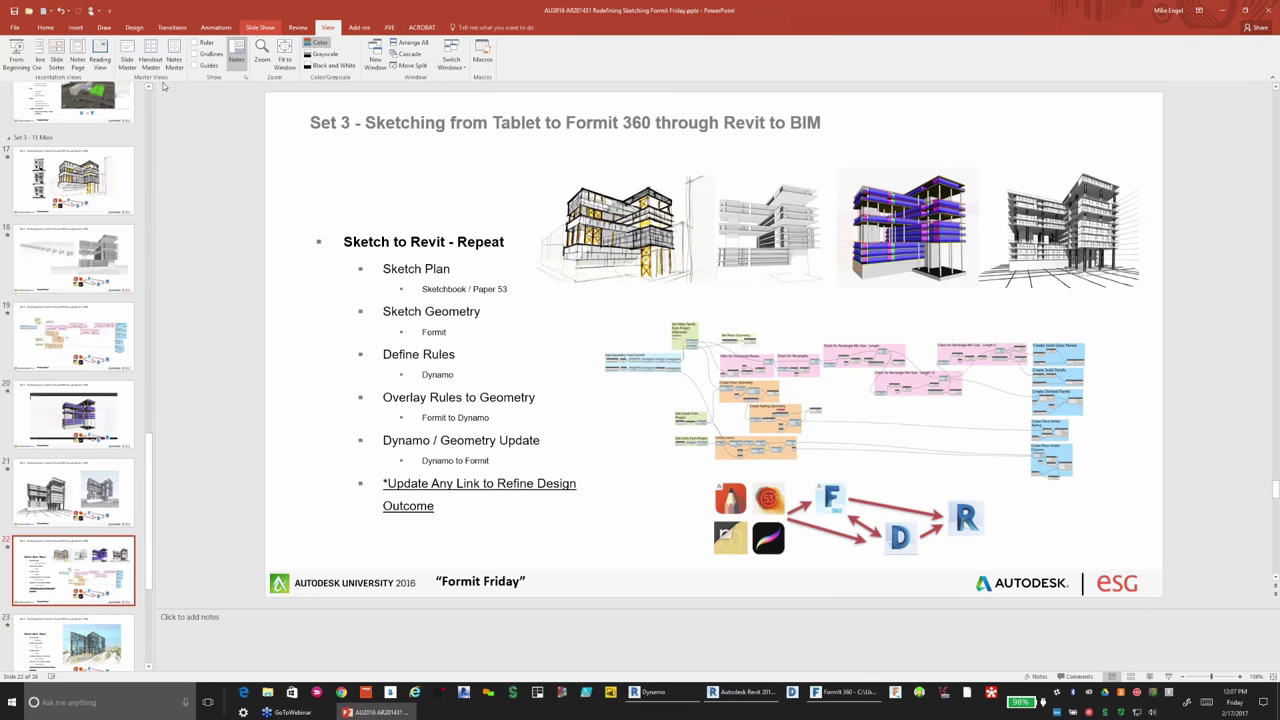
{"action": "left_click", "coordinate": [260, 27]}
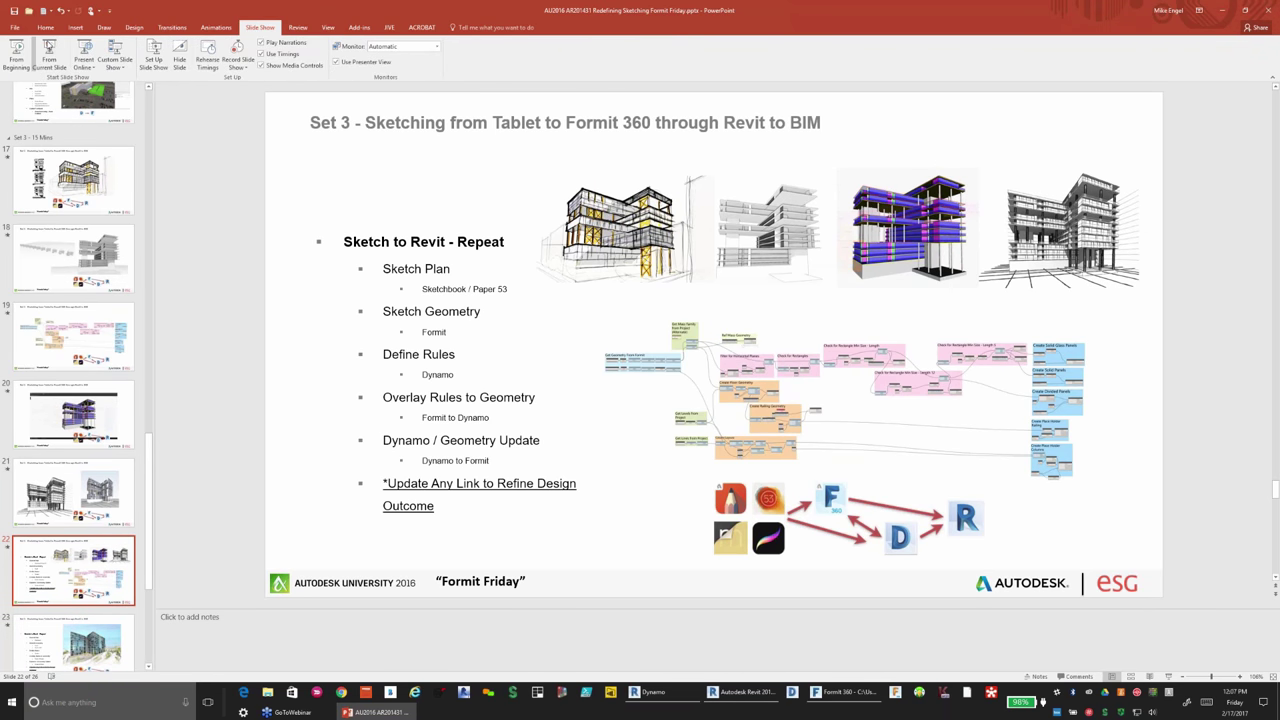
{"action": "left_click", "coordinate": [49, 52]}
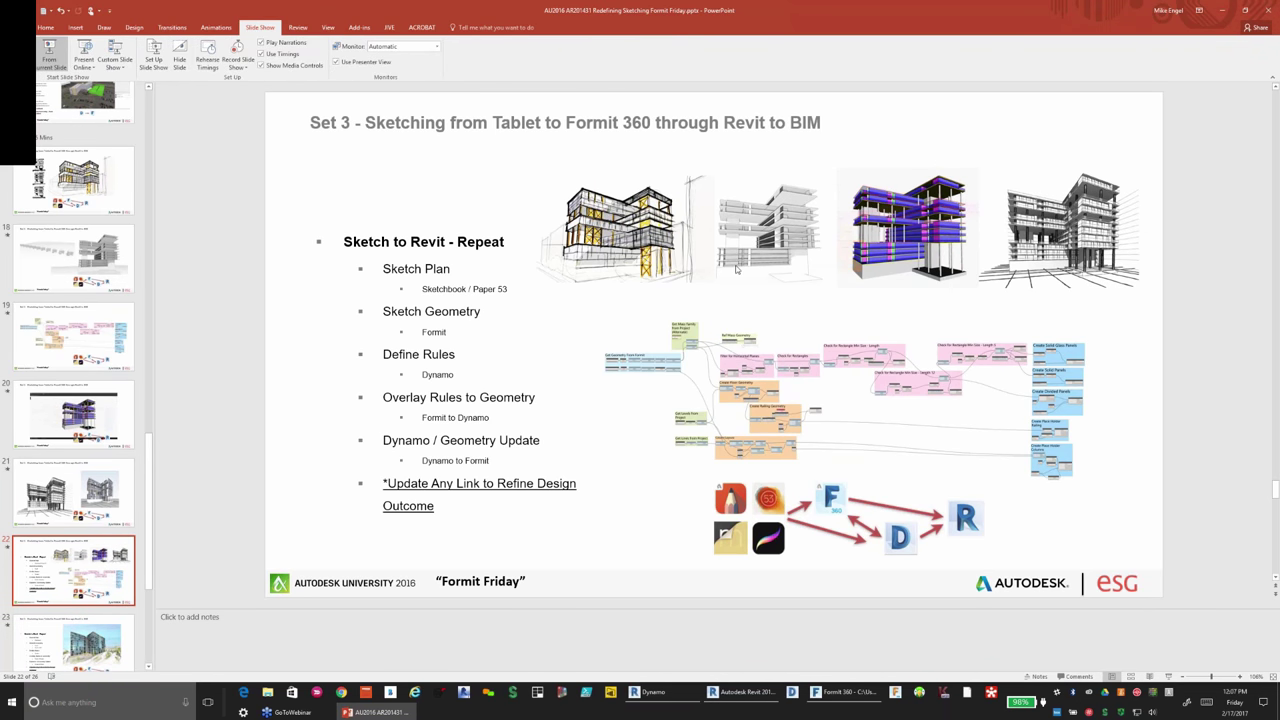
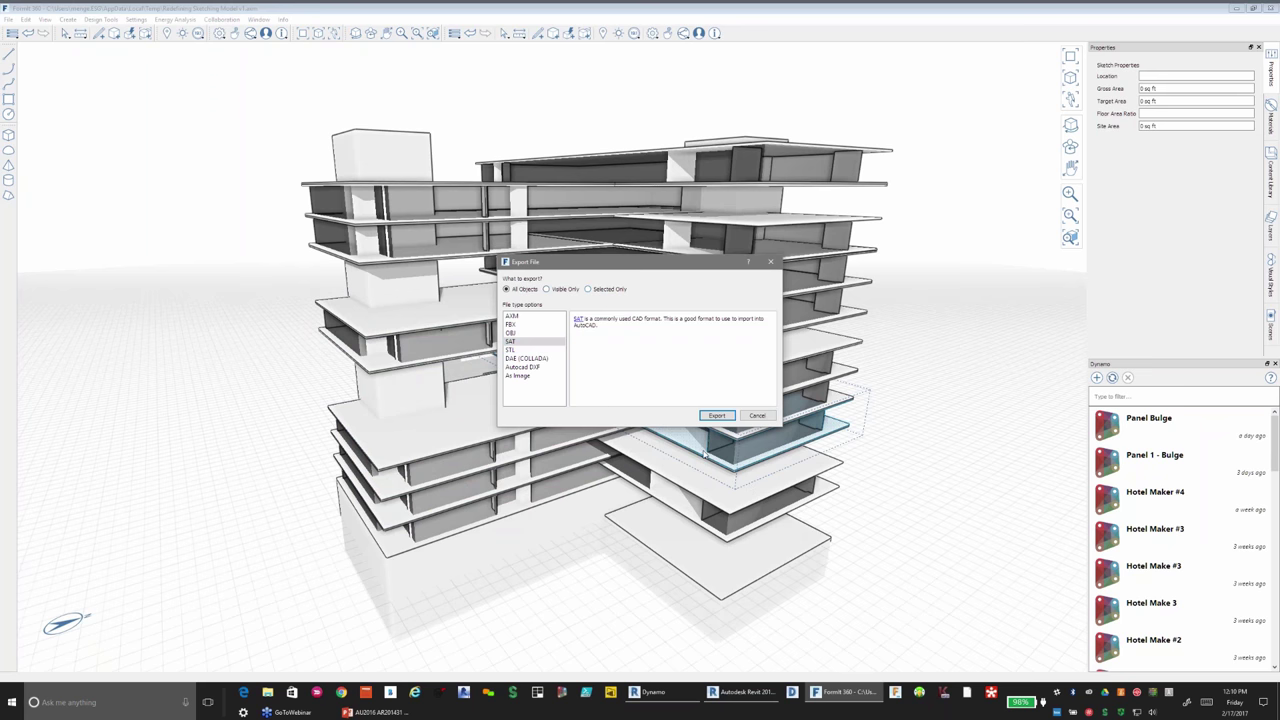
Step: Export only the selected objects from FormIt in SAT format
{"action": "left_click", "coordinate": [587, 289]}
{"action": "key", "text": "Return"}
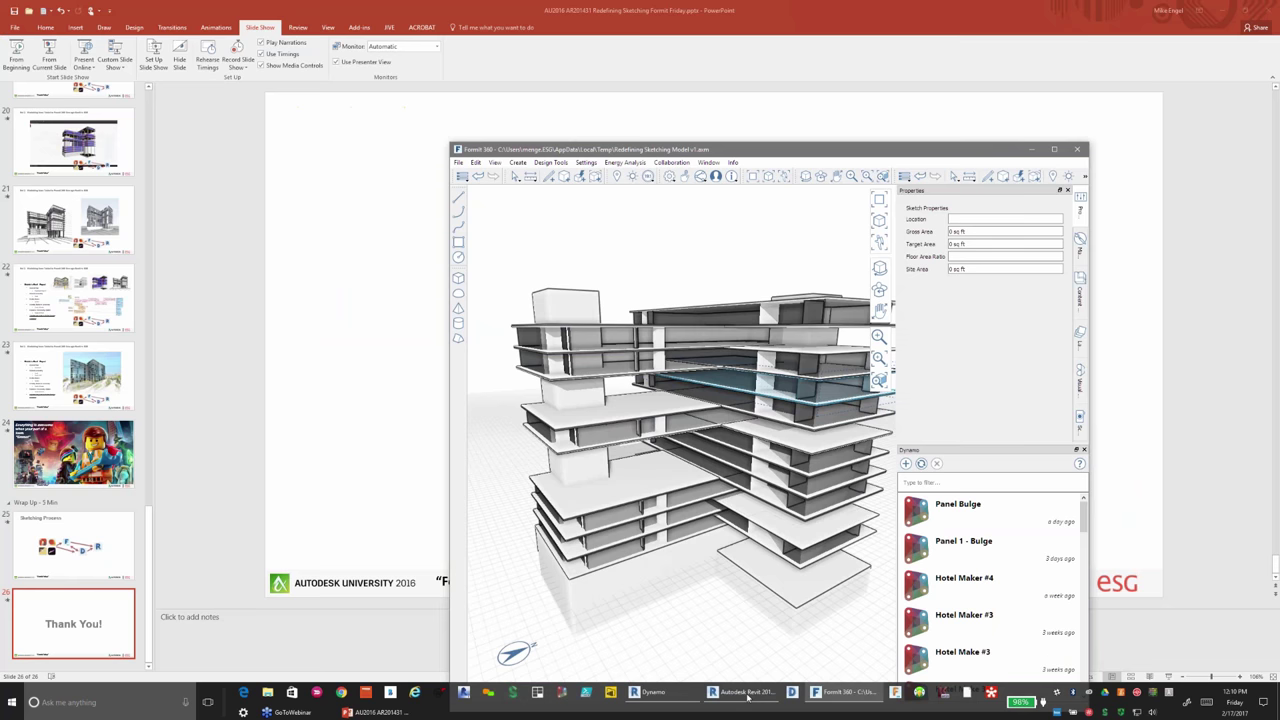
Step: Switch to the Dynamo graph, locate the groups reading the mass family, levels and lines from the project, and maximize the window
{"action": "mouse_move", "coordinate": [747, 694]}
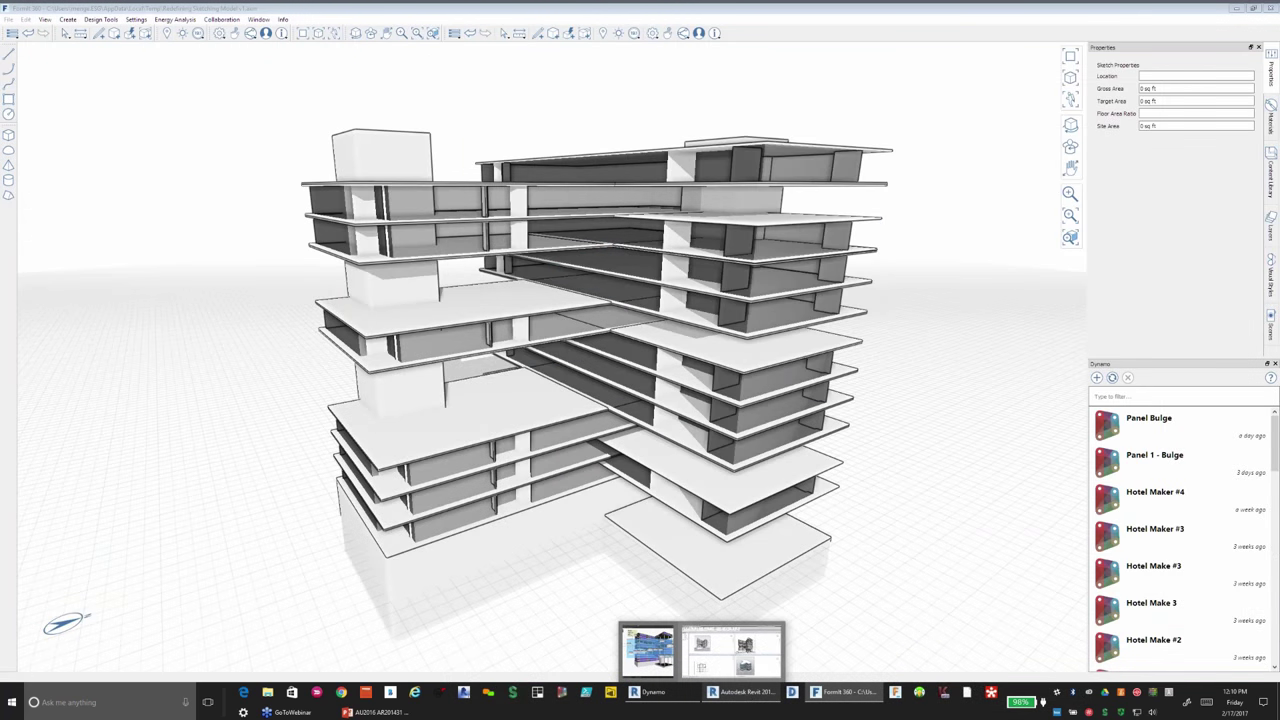
{"action": "left_click", "coordinate": [648, 650]}
{"action": "left_click", "coordinate": [678, 669]}
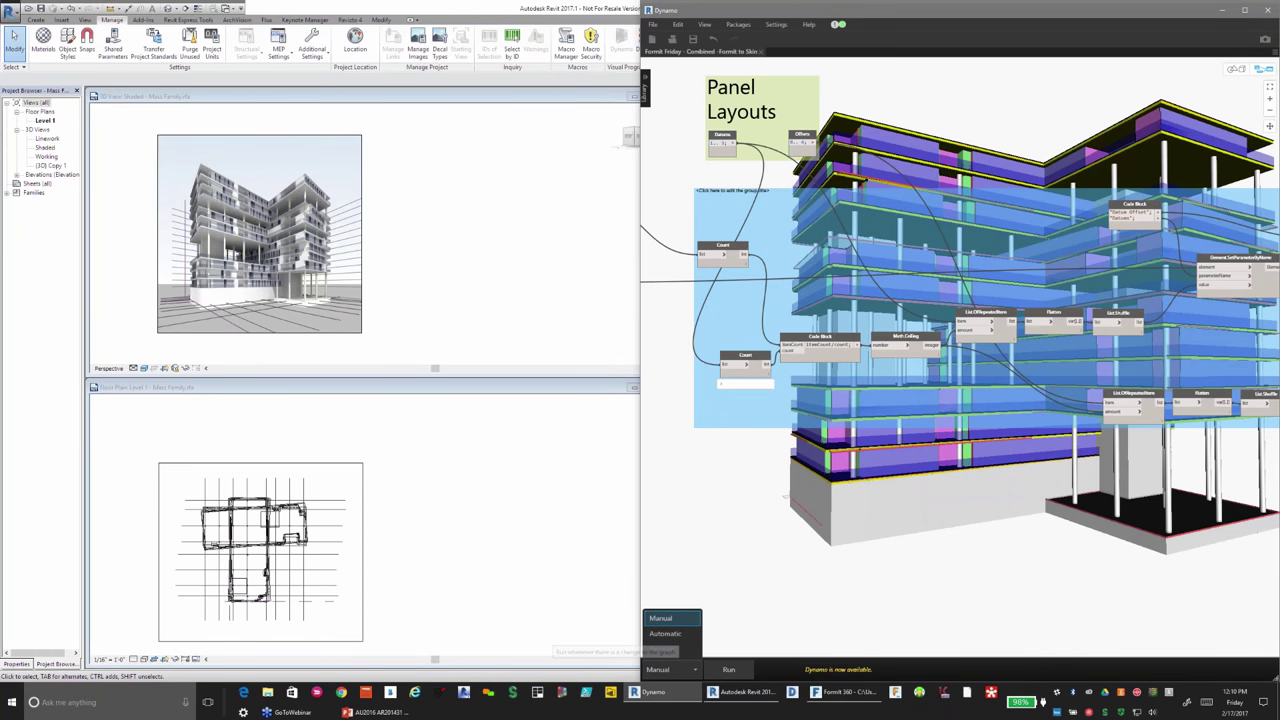
{"action": "left_click", "coordinate": [888, 392]}
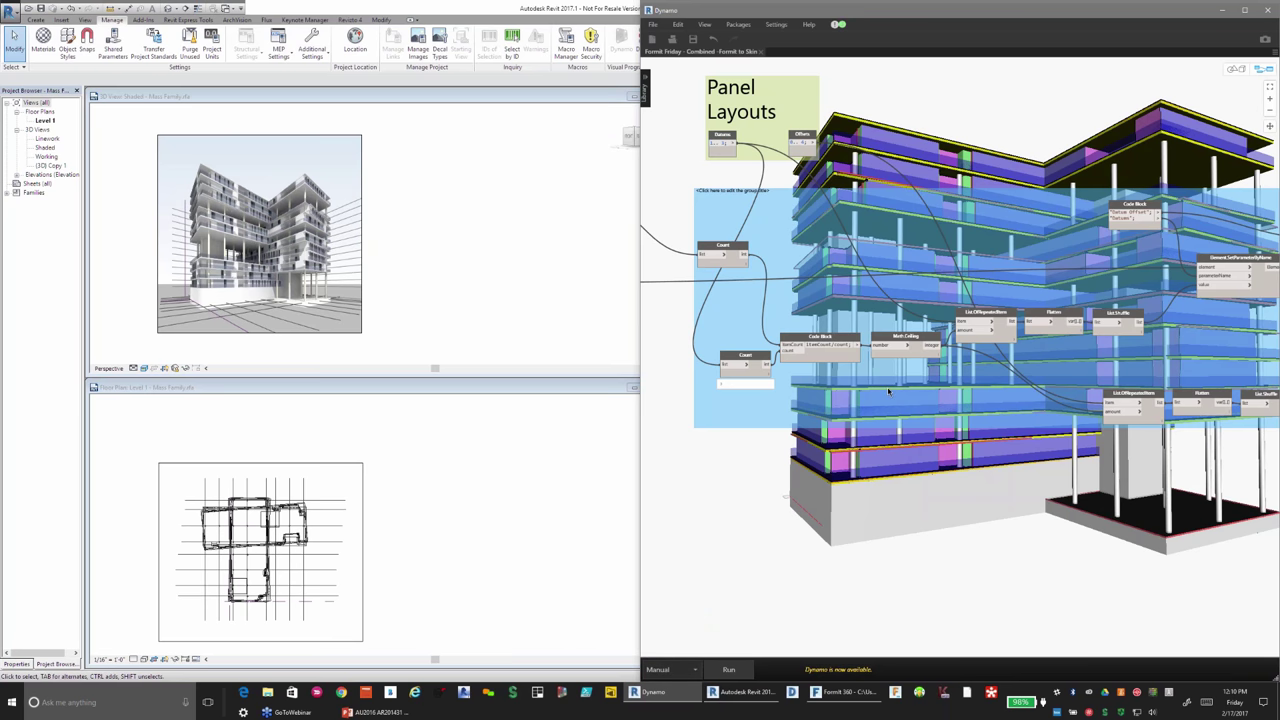
{"action": "scroll", "coordinate": [888, 392], "scroll_direction": "down", "scroll_amount": 3}
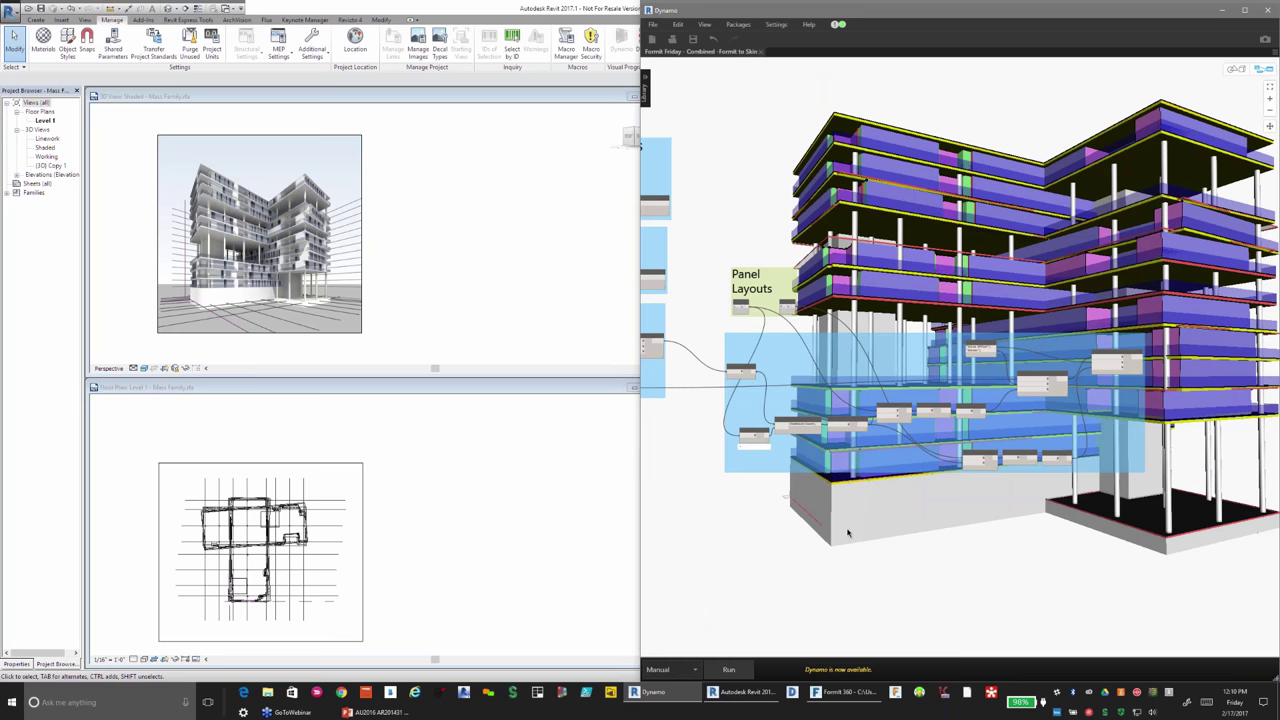
{"action": "scroll", "coordinate": [847, 533], "scroll_direction": "down", "scroll_amount": 2}
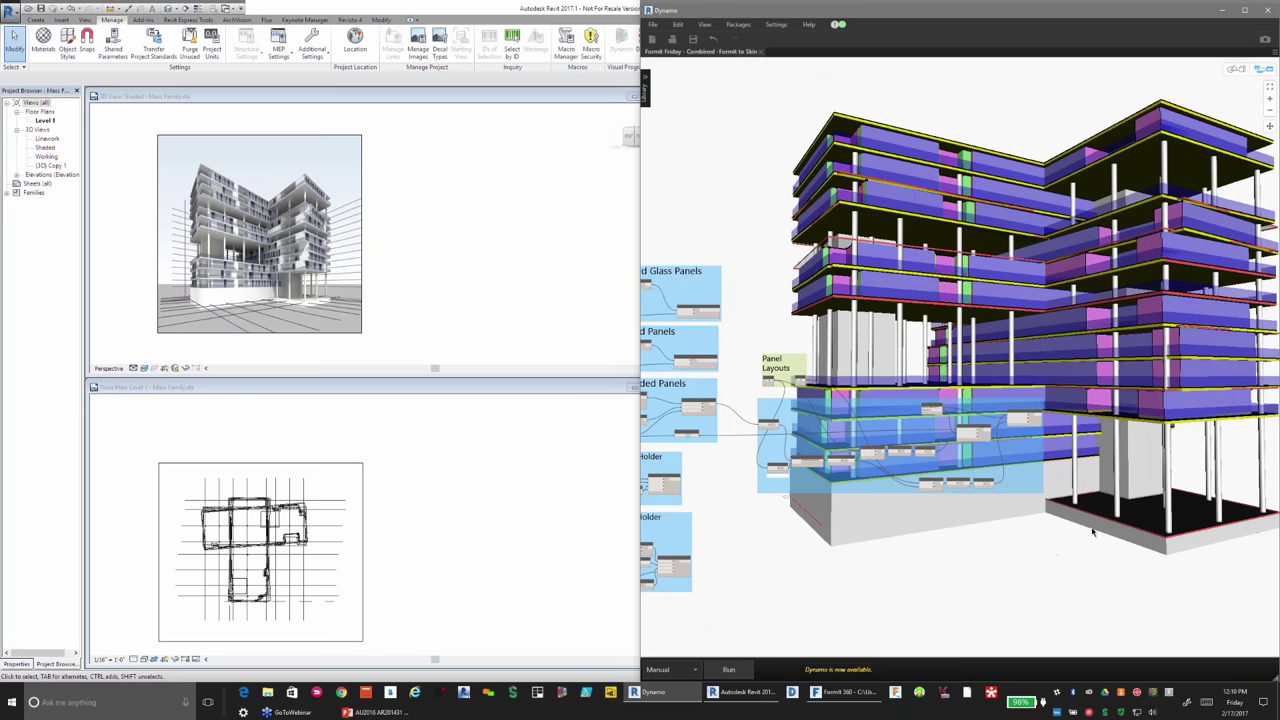
{"action": "scroll", "coordinate": [1093, 533], "scroll_direction": "down", "scroll_amount": 3}
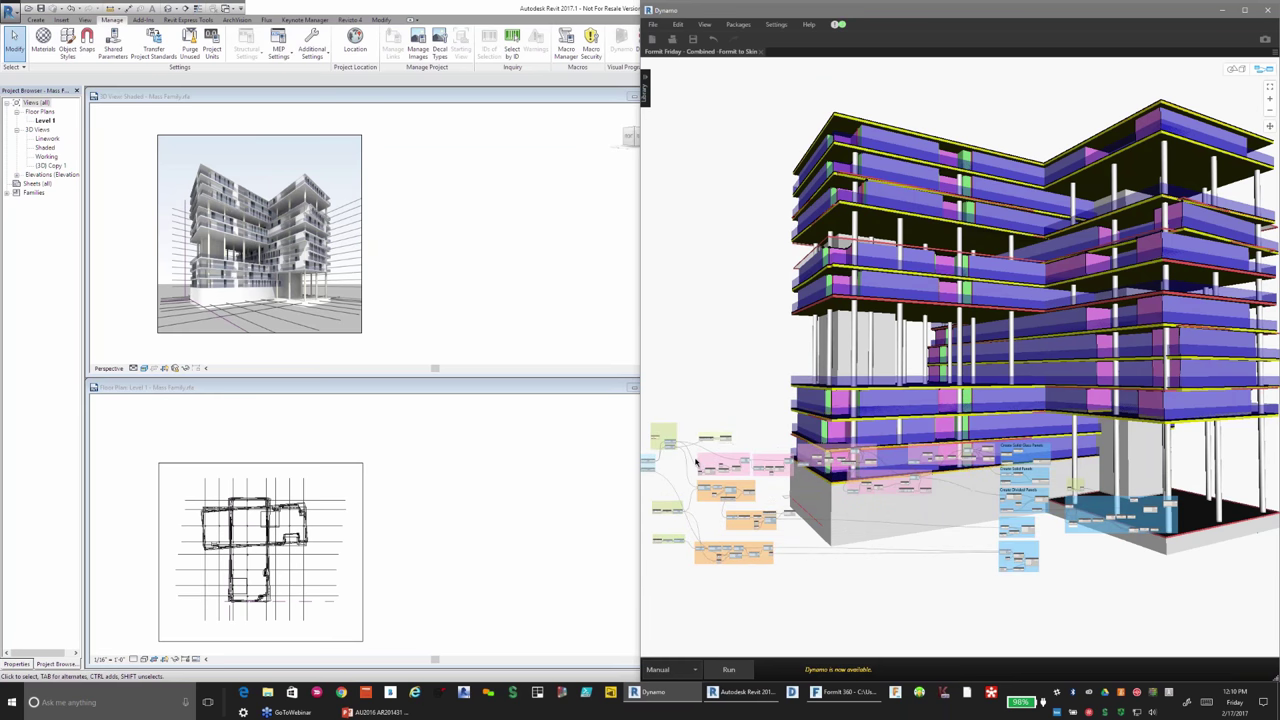
{"action": "scroll", "coordinate": [696, 462], "scroll_direction": "up", "scroll_amount": 4}
{"action": "scroll", "coordinate": [857, 361], "scroll_direction": "down", "scroll_amount": 2}
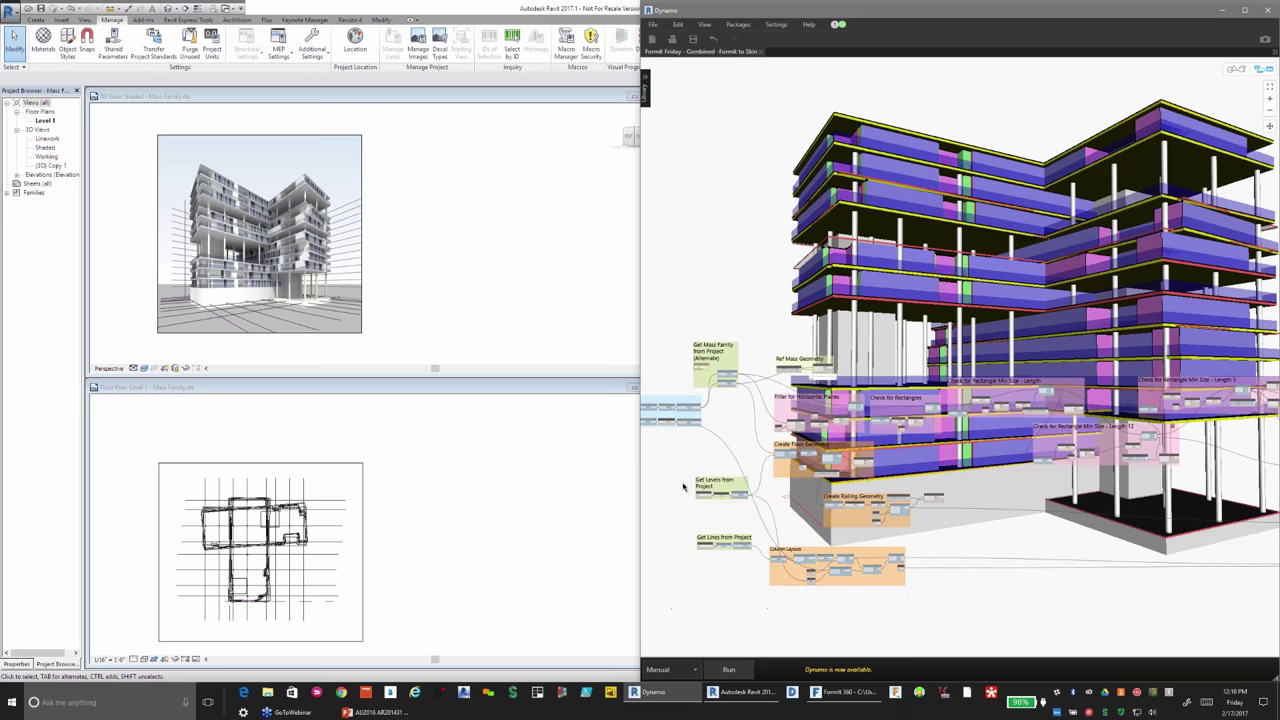
{"action": "scroll", "coordinate": [683, 487], "scroll_direction": "up", "scroll_amount": 3}
{"action": "scroll", "coordinate": [683, 487], "scroll_direction": "up", "scroll_amount": 2}
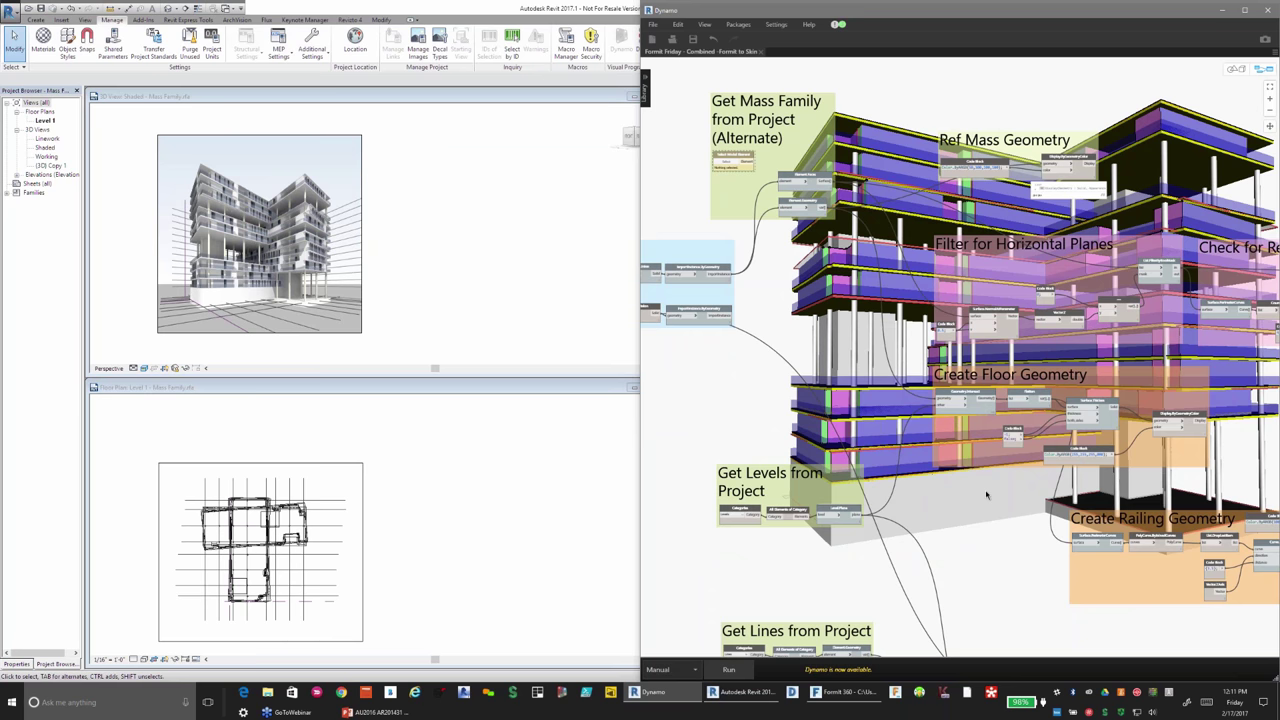
{"action": "left_click", "coordinate": [1245, 12]}
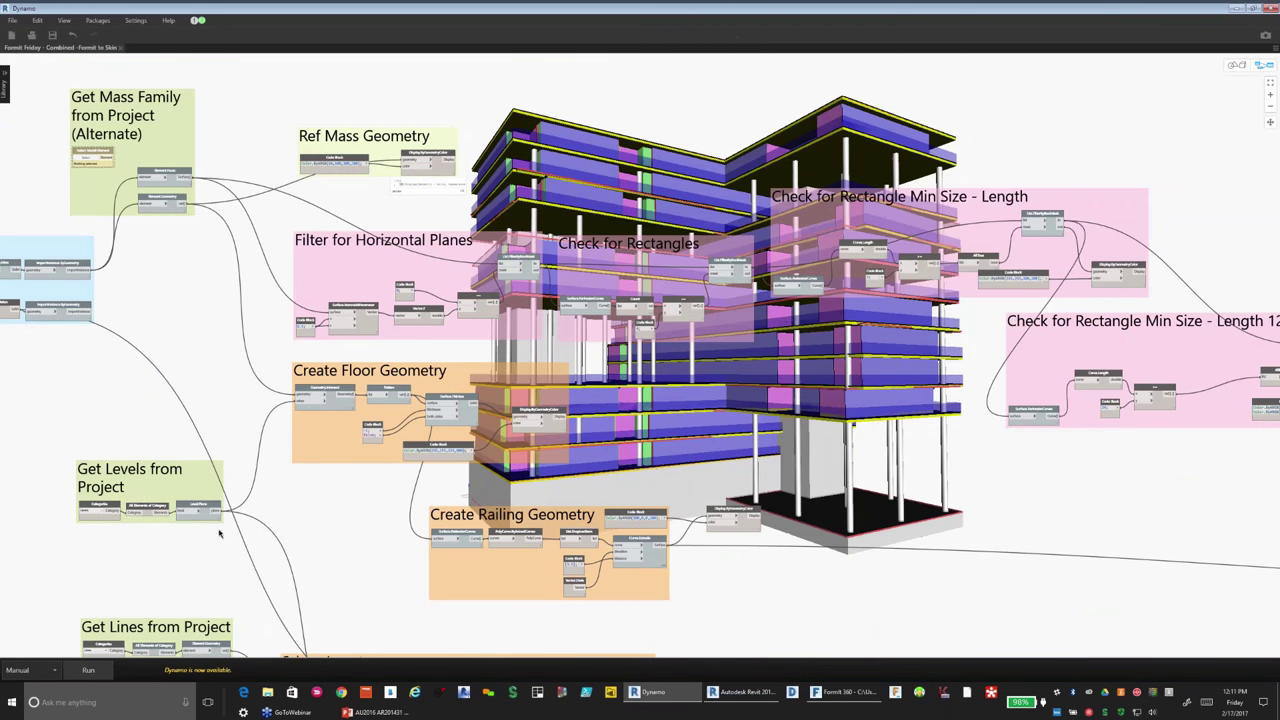
Step: Move the Get Levels from Project group upward, nearer the height of the Create Floor Geometry group
{"action": "scroll", "coordinate": [499, 417], "scroll_direction": "down", "scroll_amount": 3}
{"action": "scroll", "coordinate": [499, 417], "scroll_direction": "up", "scroll_amount": 3}
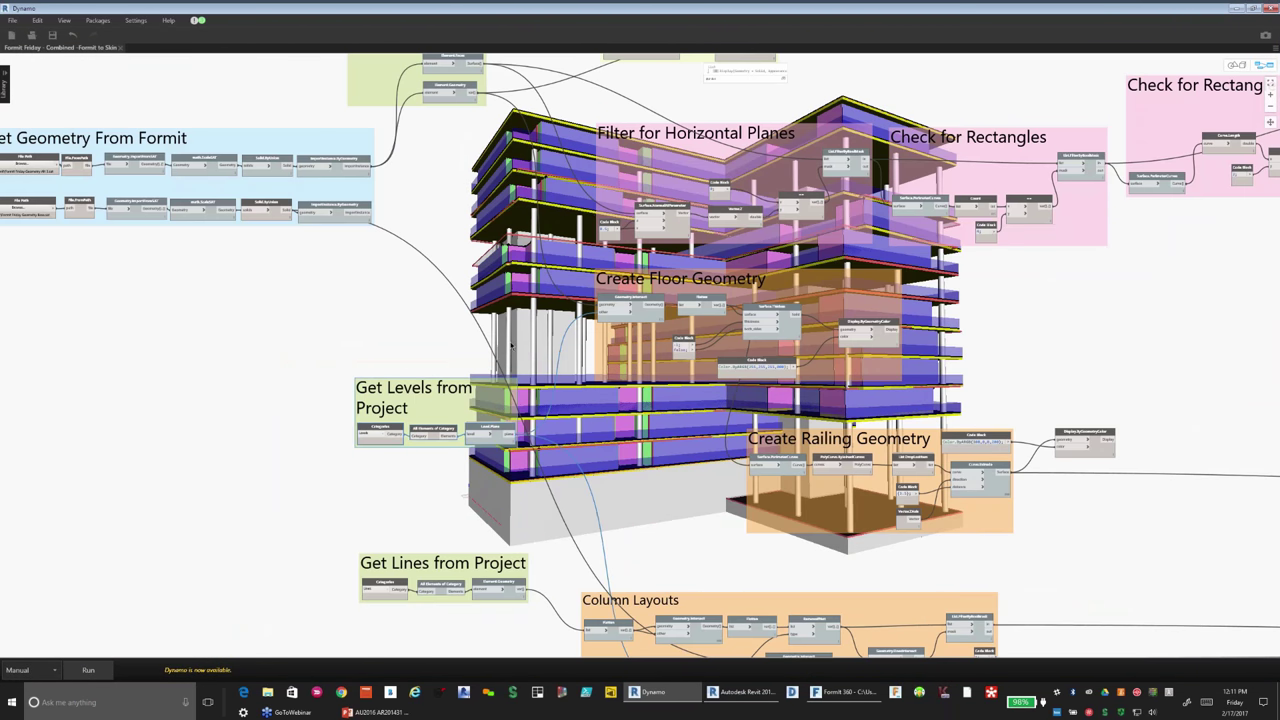
{"action": "left_click_drag", "start_coordinate": [500, 410], "coordinate": [512, 352]}
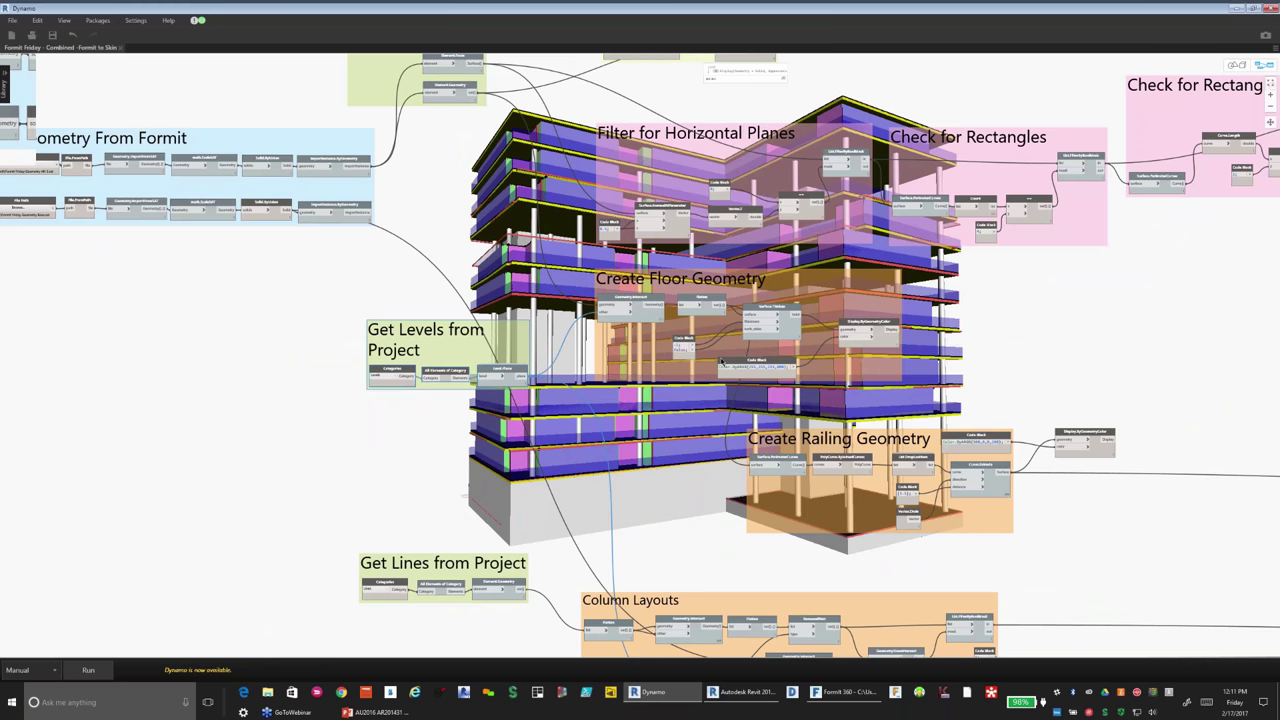
Step: Examine how Get Levels from Project feeds the Create Floor Geometry group, including the Geometry.Intersect, Flatten and Surface.Thicken nodes
{"action": "scroll", "coordinate": [667, 338], "scroll_direction": "up", "scroll_amount": 3}
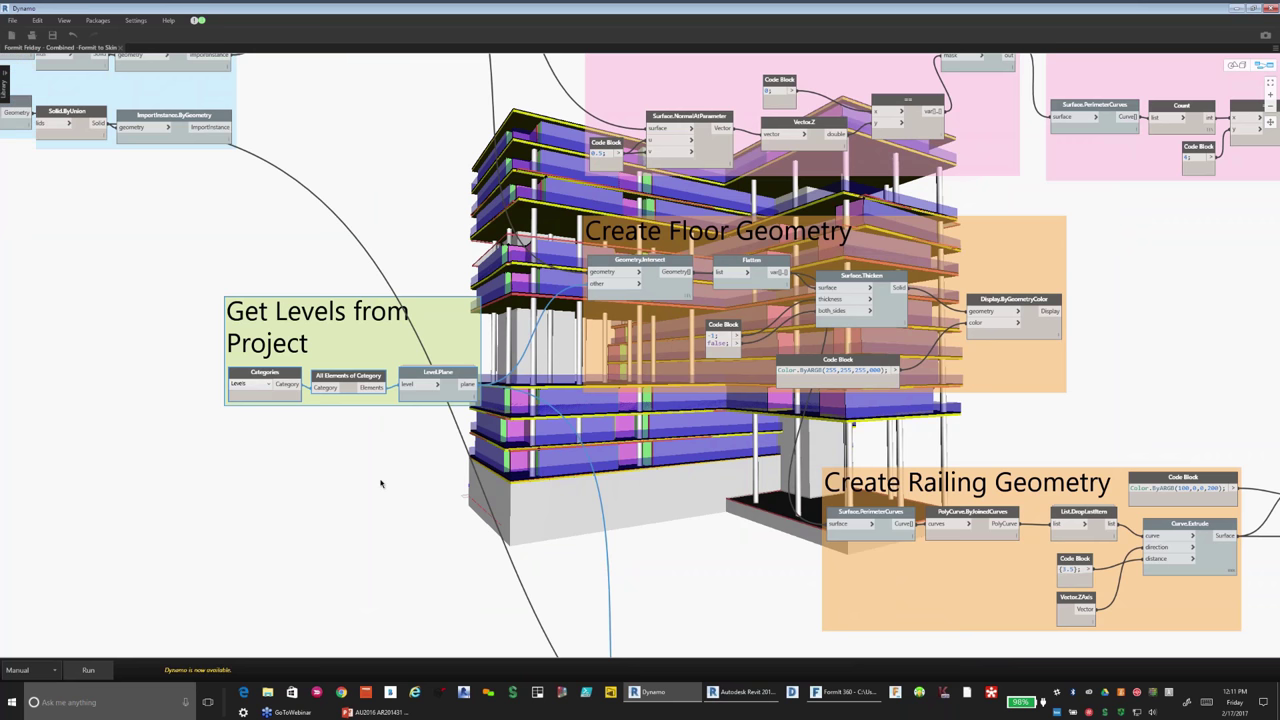
{"action": "middle_click_drag", "start_coordinate": [380, 484], "coordinate": [398, 470]}
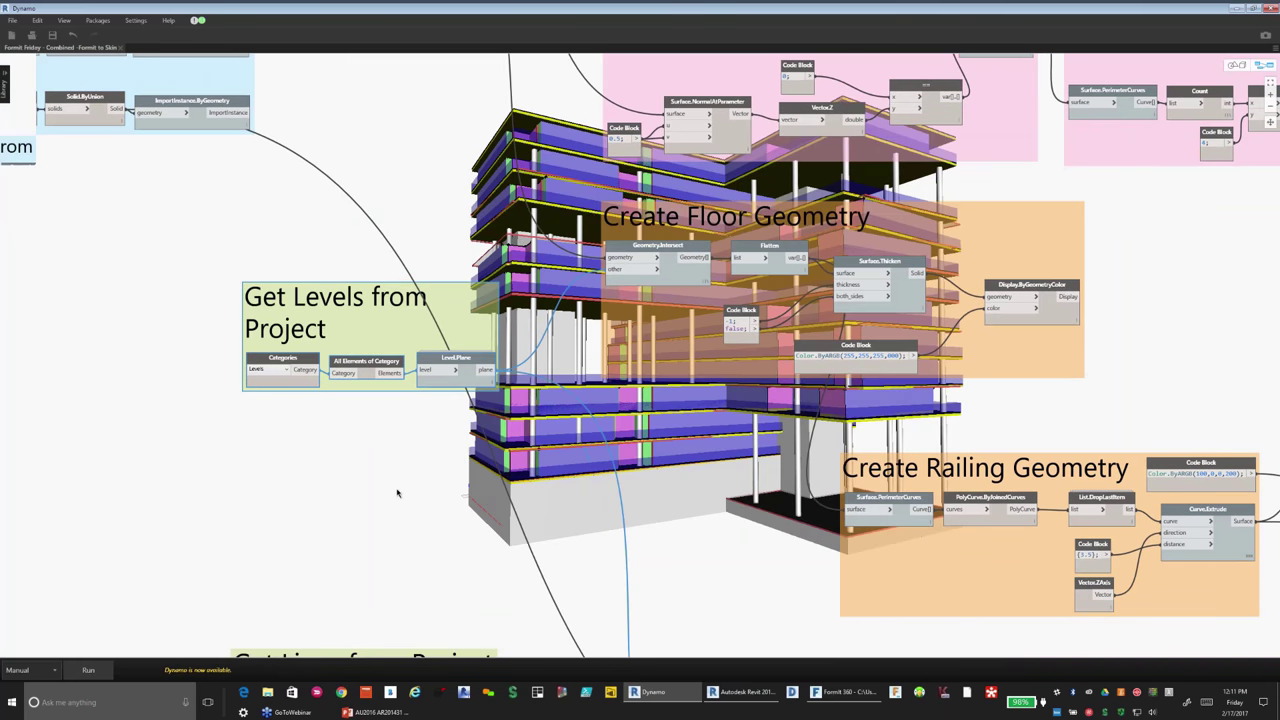
{"action": "scroll", "coordinate": [397, 493], "scroll_direction": "down", "scroll_amount": 3}
{"action": "scroll", "coordinate": [382, 241], "scroll_direction": "down", "scroll_amount": 3}
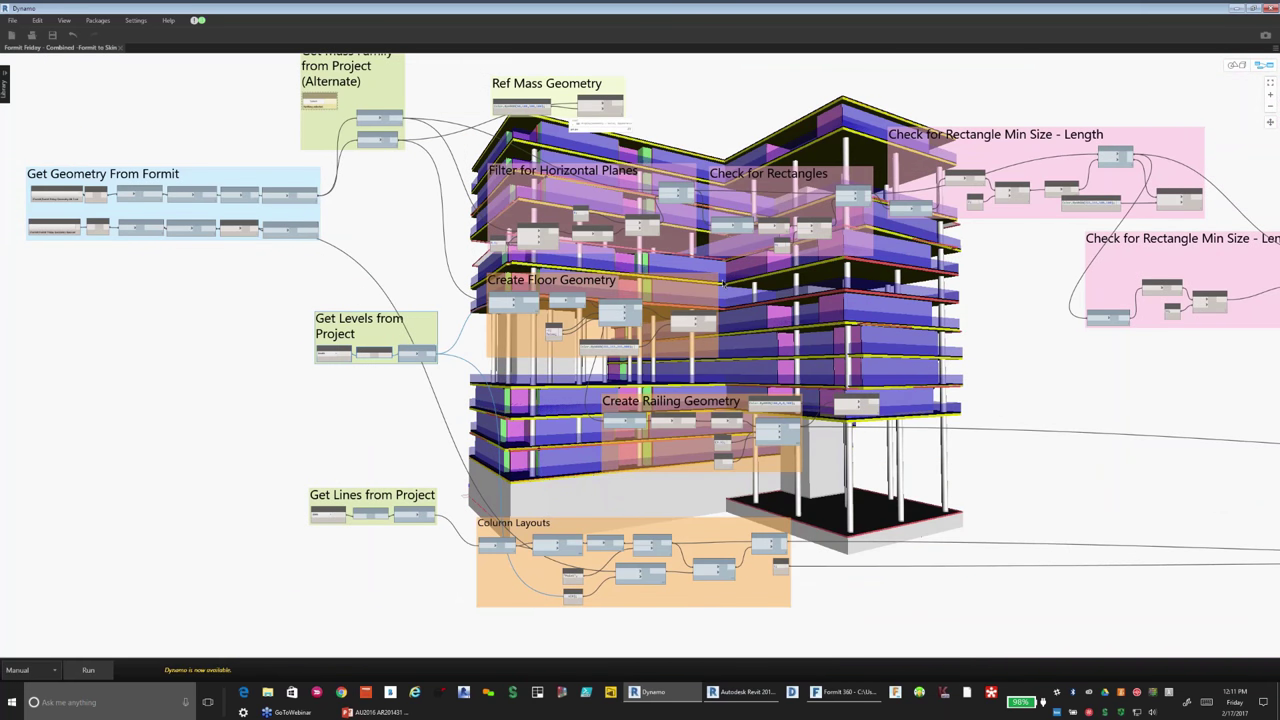
{"action": "scroll", "coordinate": [723, 282], "scroll_direction": "up", "scroll_amount": 5}
{"action": "mouse_move", "coordinate": [294, 346]}
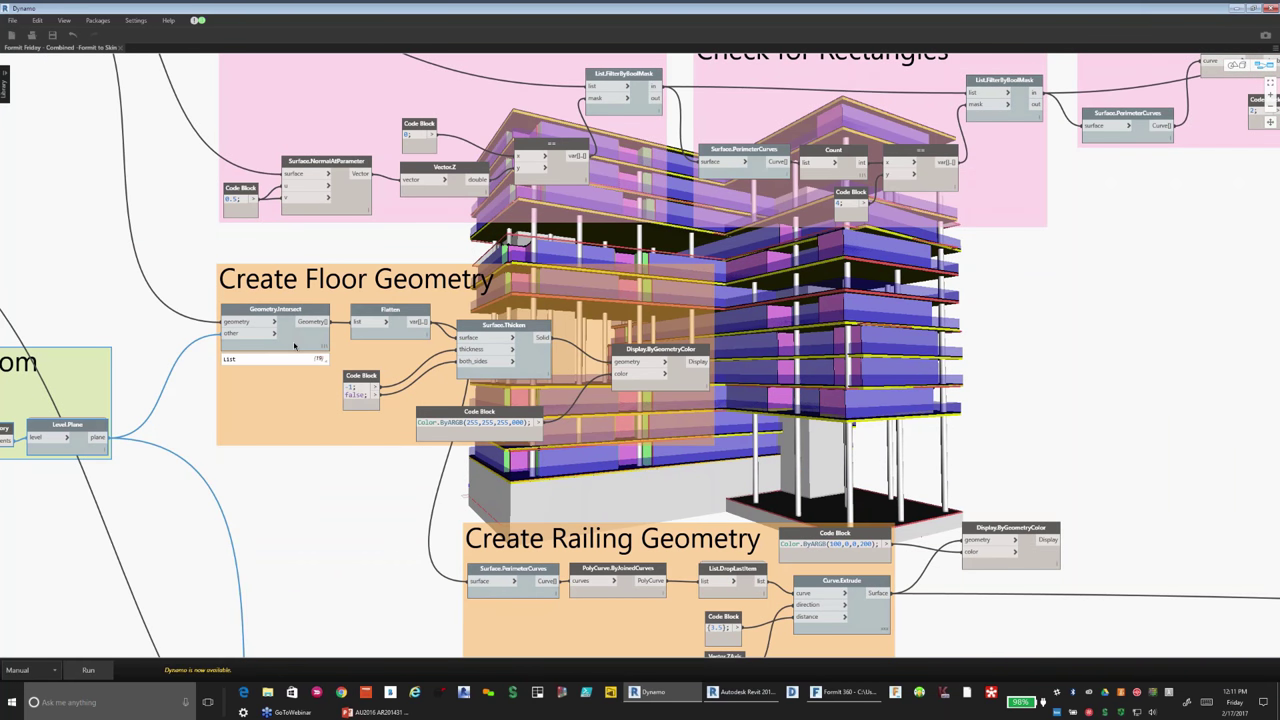
{"action": "mouse_move", "coordinate": [403, 327]}
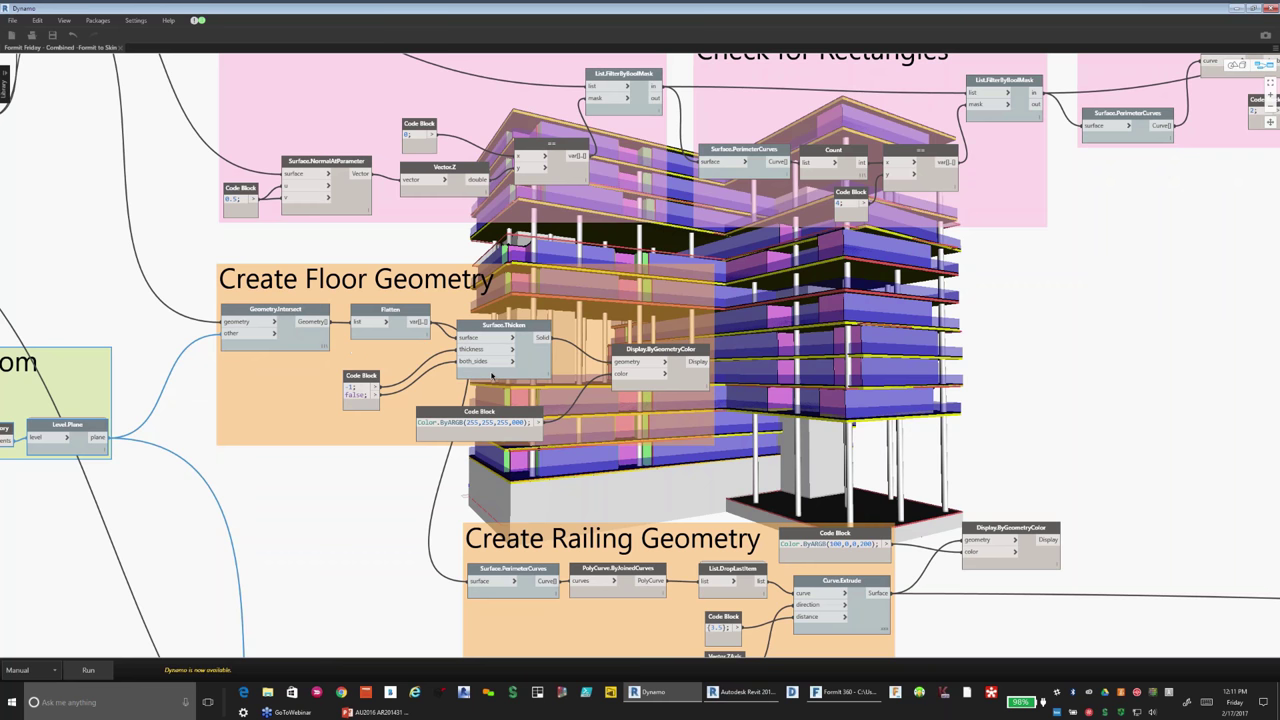
{"action": "scroll", "coordinate": [453, 474], "scroll_direction": "down", "scroll_amount": 2}
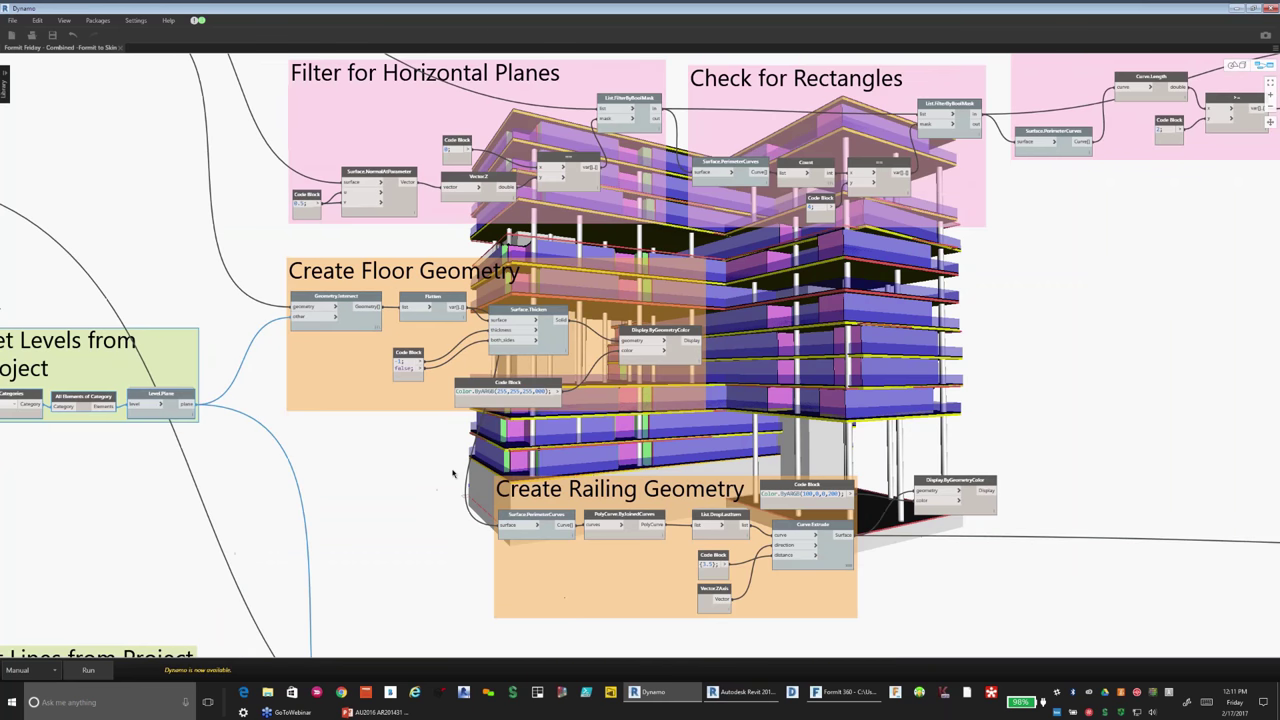
Step: Shift the first Geometry.Intersect node in the Column Layouts group slightly toward the Flatten node that feeds it
{"action": "scroll", "coordinate": [430, 415], "scroll_direction": "down", "scroll_amount": 3}
{"action": "middle_click_drag", "start_coordinate": [389, 362], "coordinate": [389, 105]}
{"action": "scroll", "coordinate": [194, 339], "scroll_direction": "up", "scroll_amount": 4}
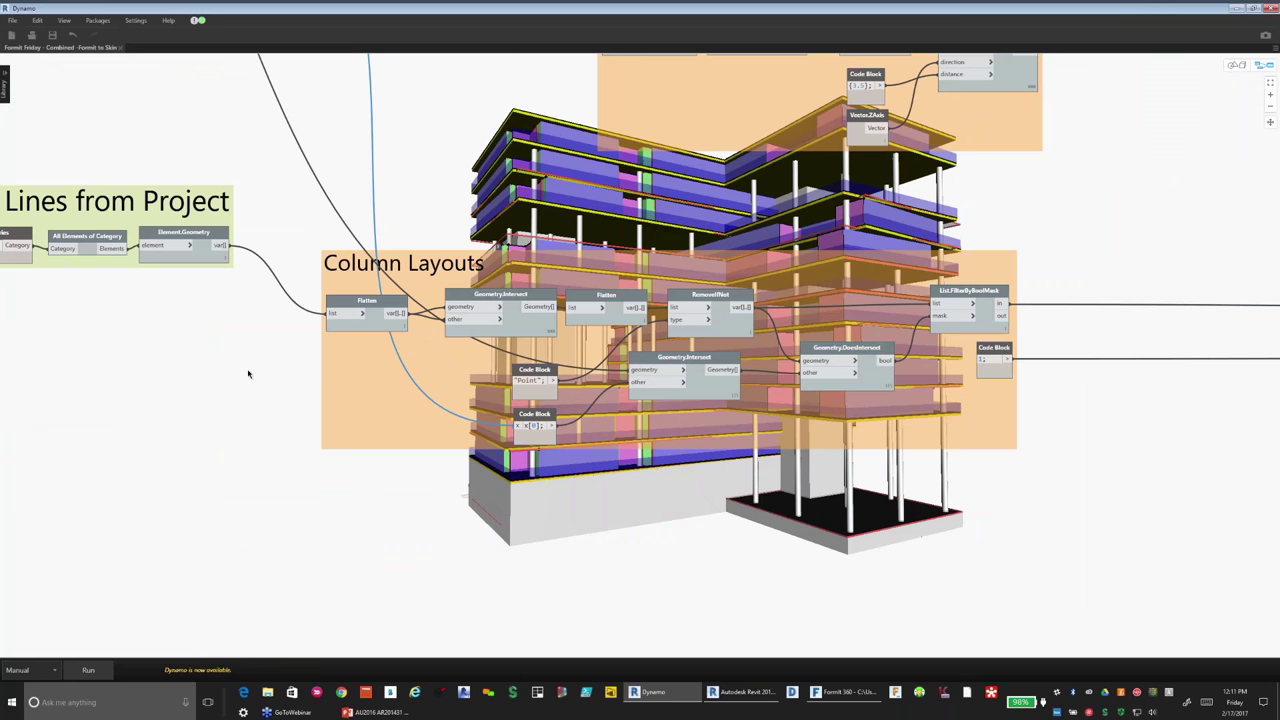
{"action": "middle_click_drag", "start_coordinate": [249, 374], "coordinate": [318, 414]}
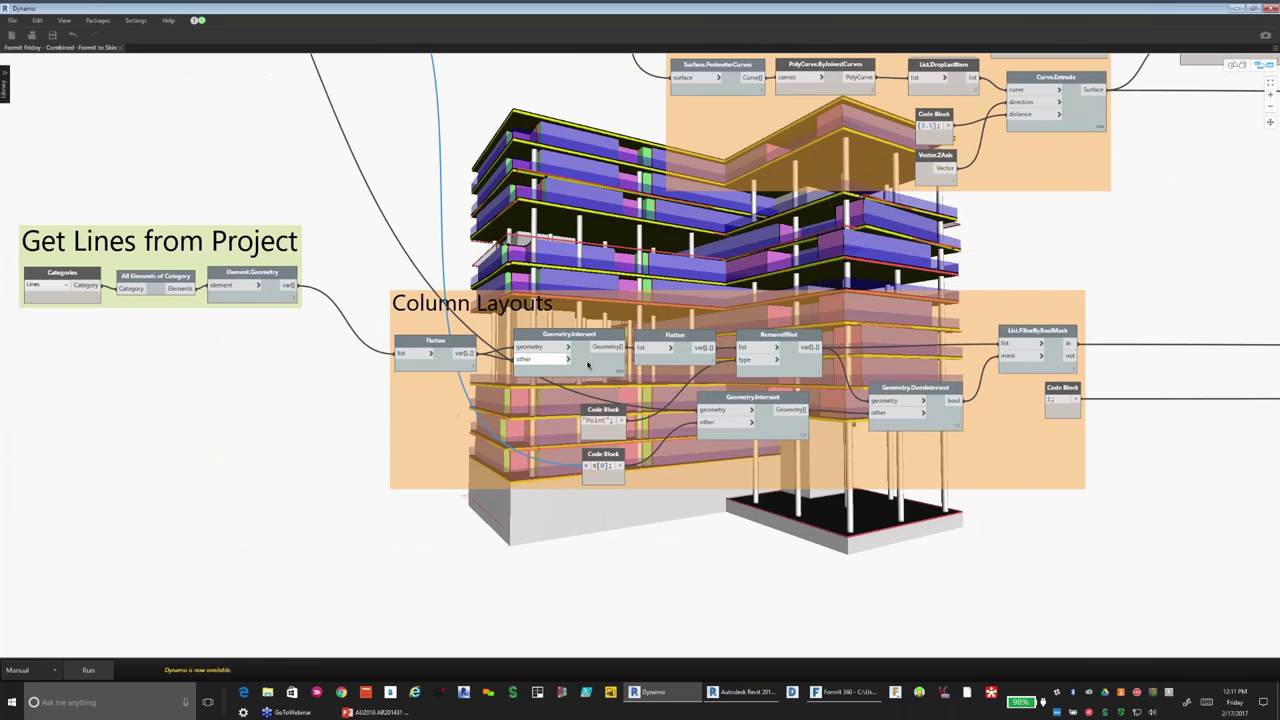
{"action": "left_click_drag", "start_coordinate": [588, 366], "coordinate": [574, 364]}
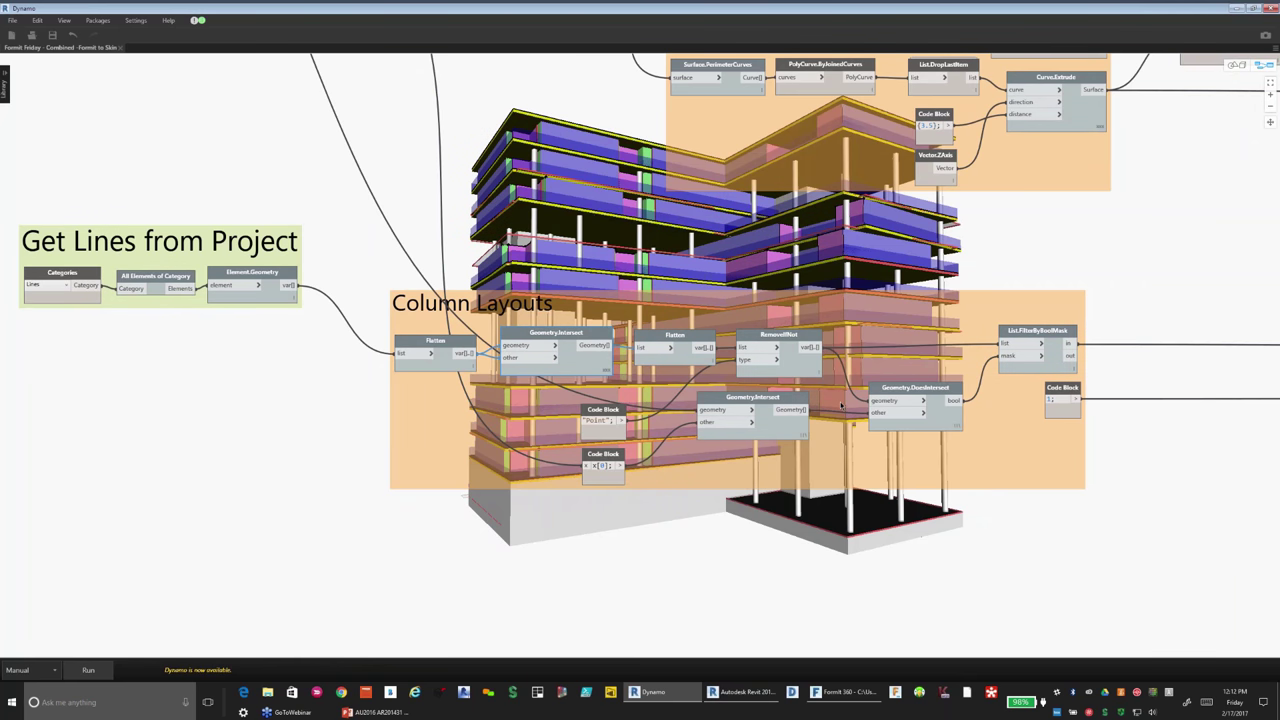
Step: Review the graph from the Column Layouts group to the Filter for Horizontal Planes and Check for Rectangles groups
{"action": "scroll", "coordinate": [842, 404], "scroll_direction": "down", "scroll_amount": 2}
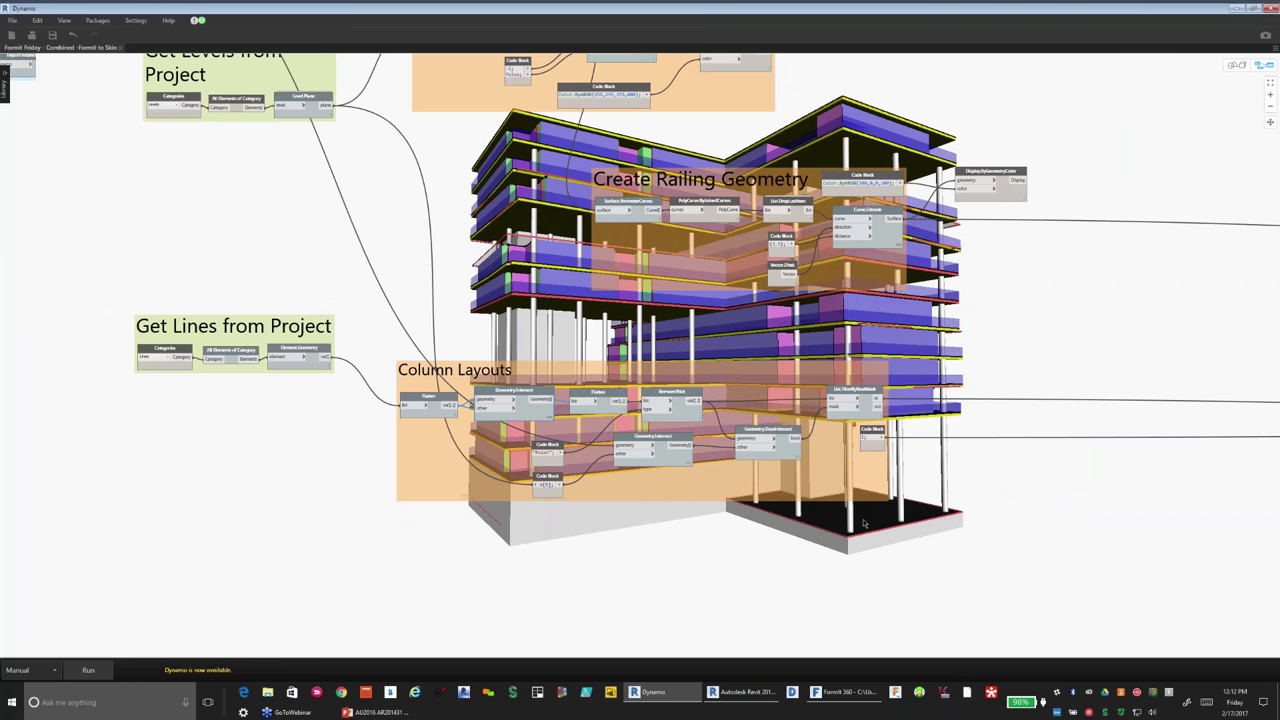
{"action": "middle_click_drag", "start_coordinate": [1084, 242], "coordinate": [1013, 394]}
{"action": "scroll", "coordinate": [834, 557], "scroll_direction": "down", "scroll_amount": 3}
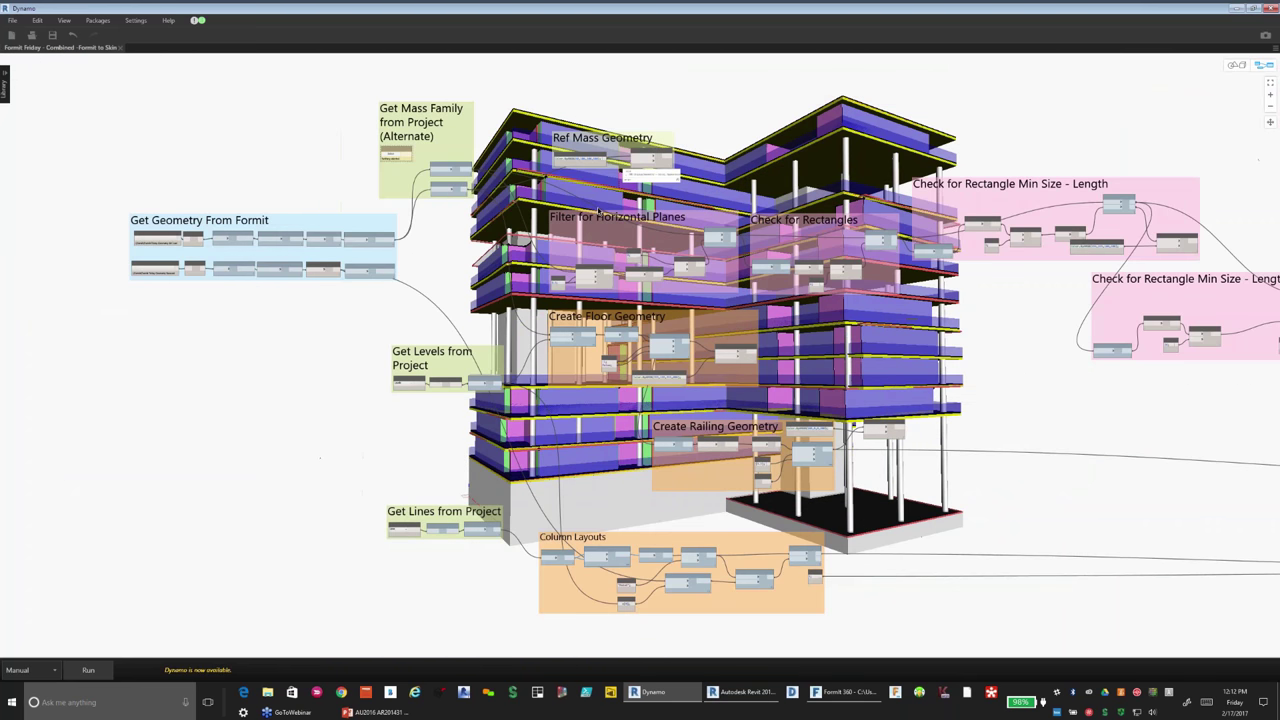
{"action": "scroll", "coordinate": [597, 210], "scroll_direction": "up", "scroll_amount": 3}
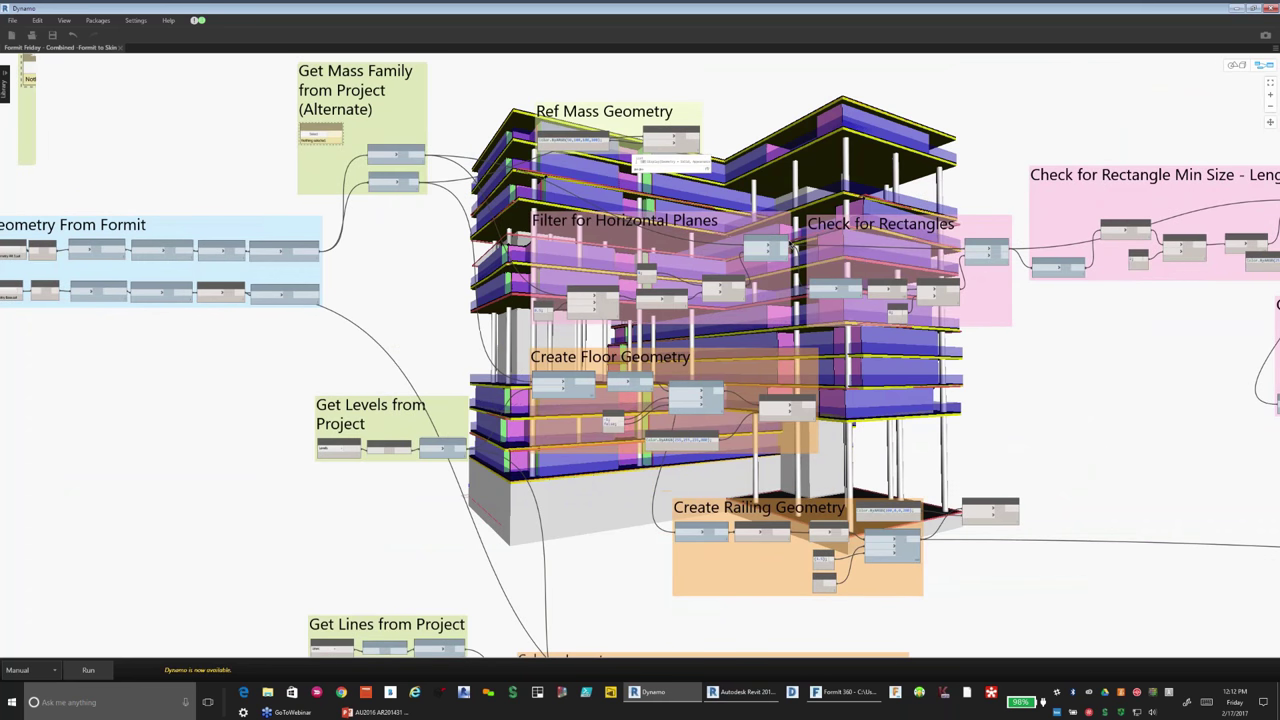
{"action": "scroll", "coordinate": [656, 220], "scroll_direction": "up", "scroll_amount": 3}
{"action": "scroll", "coordinate": [987, 173], "scroll_direction": "up", "scroll_amount": 1}
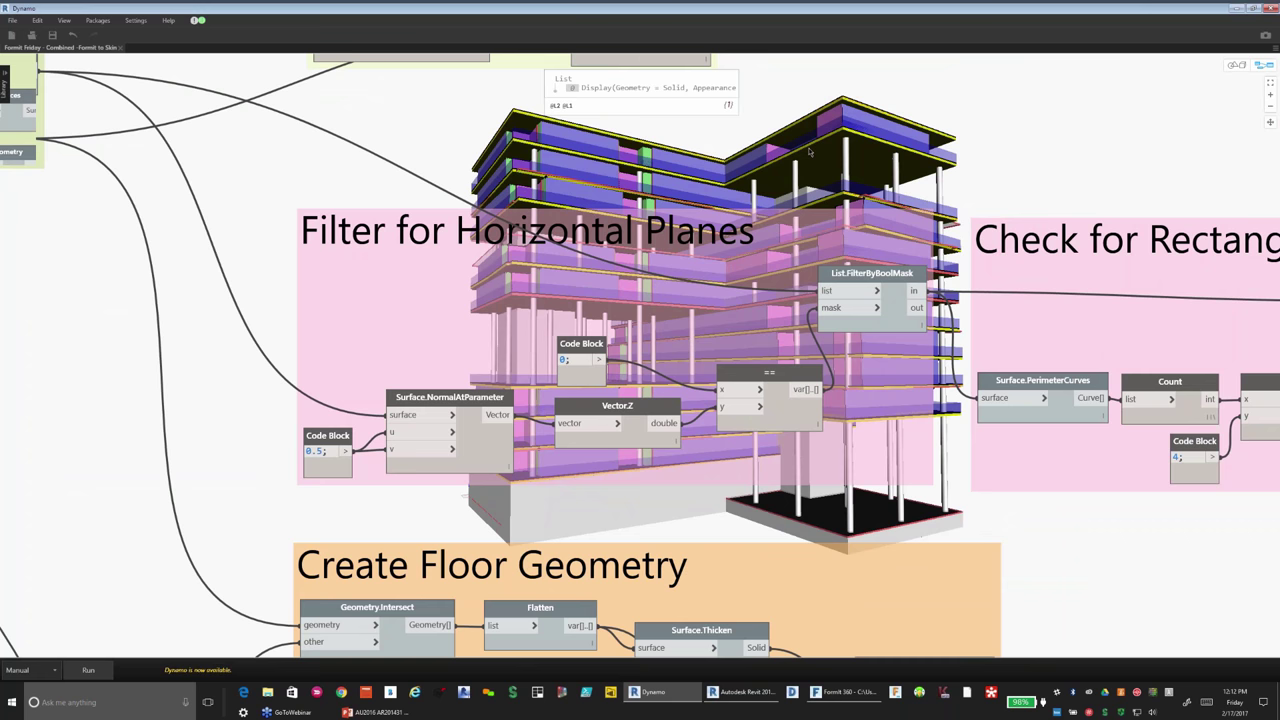
{"action": "scroll", "coordinate": [810, 152], "scroll_direction": "down", "scroll_amount": 1}
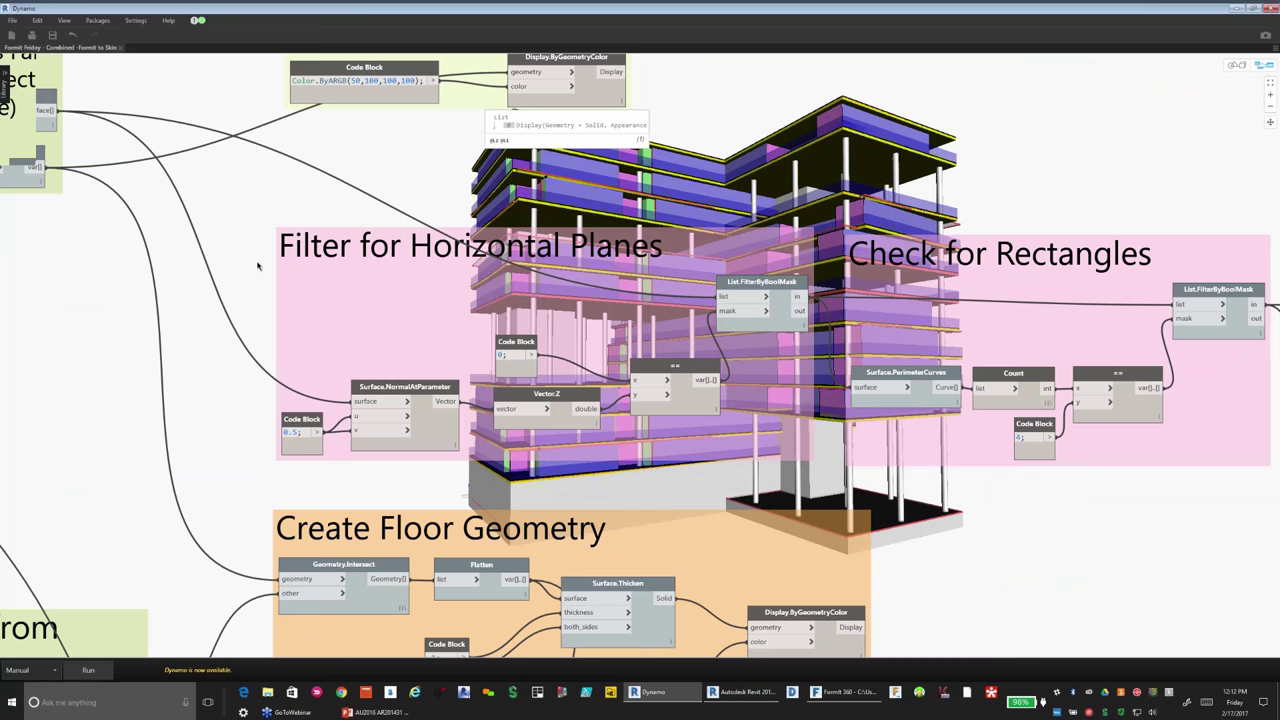
{"action": "scroll", "coordinate": [257, 266], "scroll_direction": "down", "scroll_amount": 2}
{"action": "scroll", "coordinate": [981, 305], "scroll_direction": "down", "scroll_amount": 5}
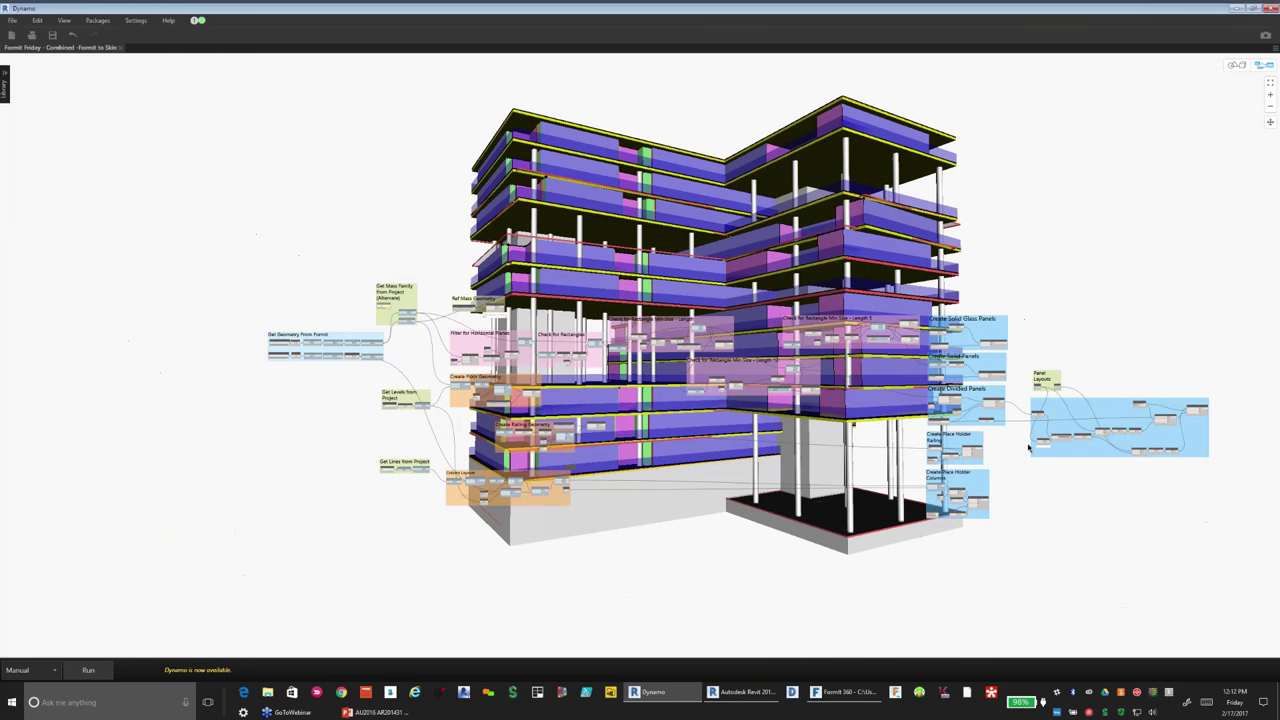
Step: Examine the groups creating solid glass, solid and divided panels, and the Create Place Holder Railing and Columns groups
{"action": "scroll", "coordinate": [1028, 448], "scroll_direction": "up", "scroll_amount": 2}
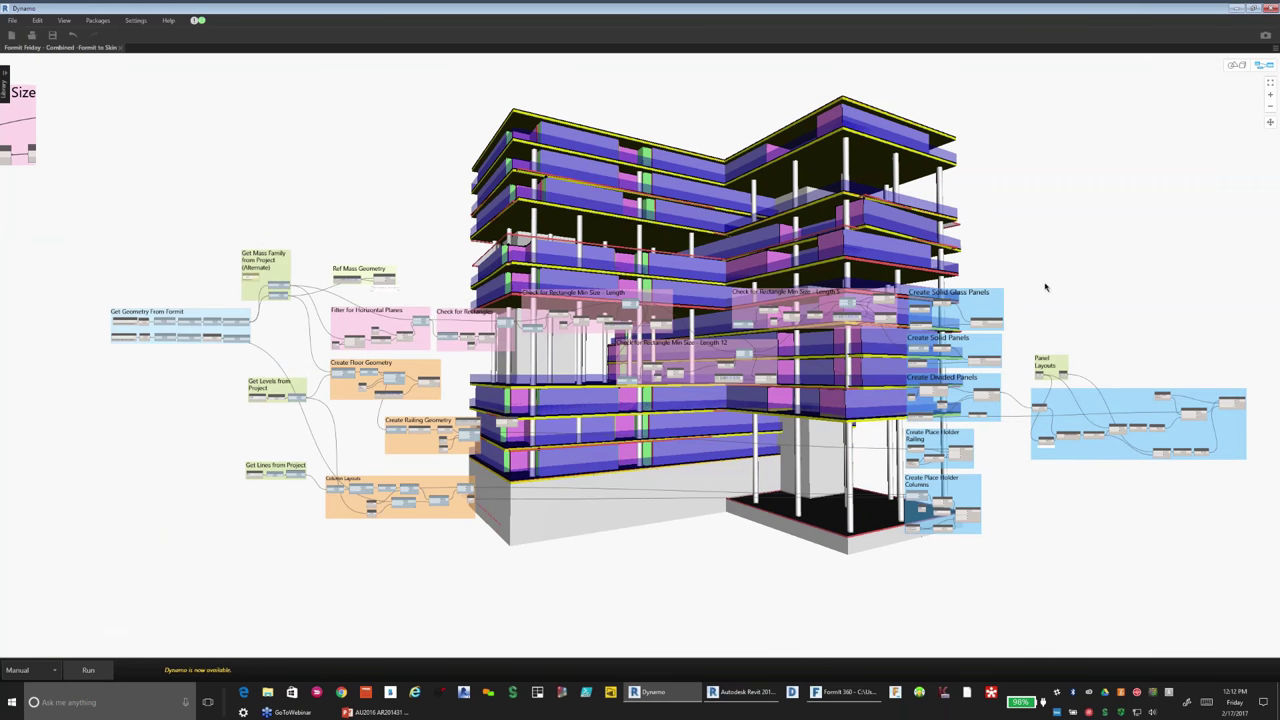
{"action": "scroll", "coordinate": [1045, 288], "scroll_direction": "up", "scroll_amount": 3}
{"action": "scroll", "coordinate": [591, 170], "scroll_direction": "up", "scroll_amount": 2}
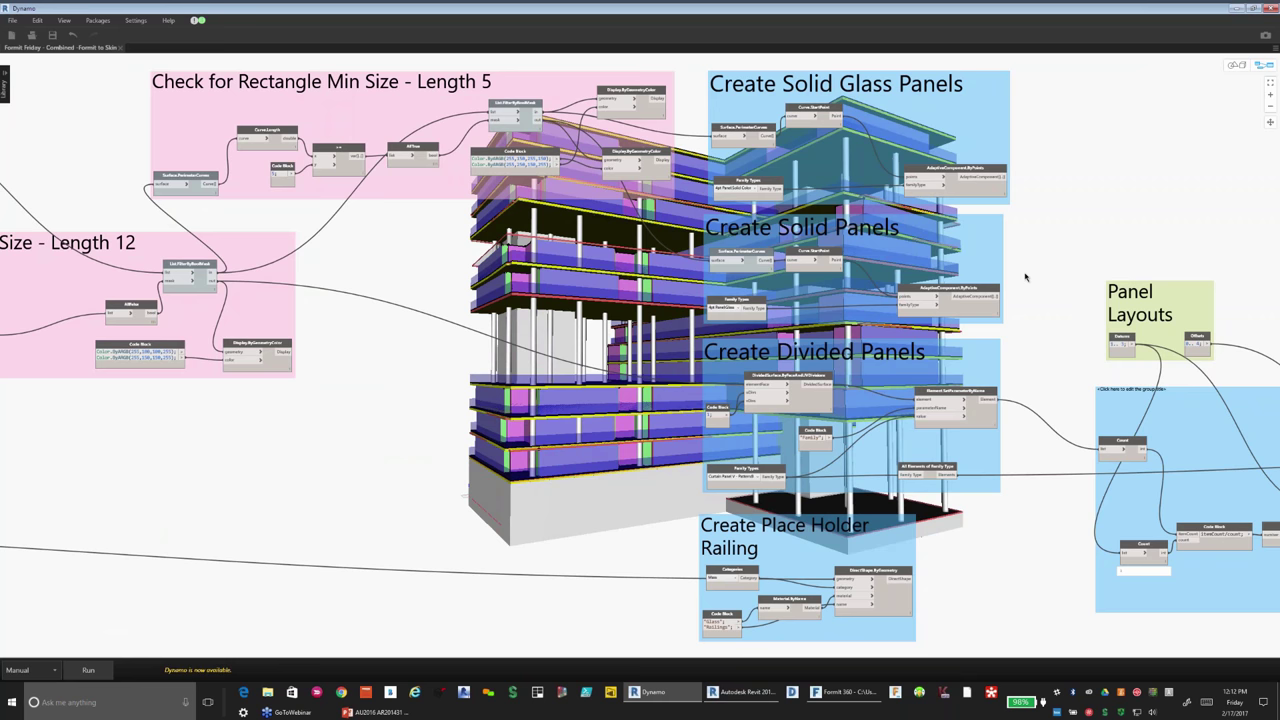
{"action": "scroll", "coordinate": [1024, 277], "scroll_direction": "down", "scroll_amount": 3}
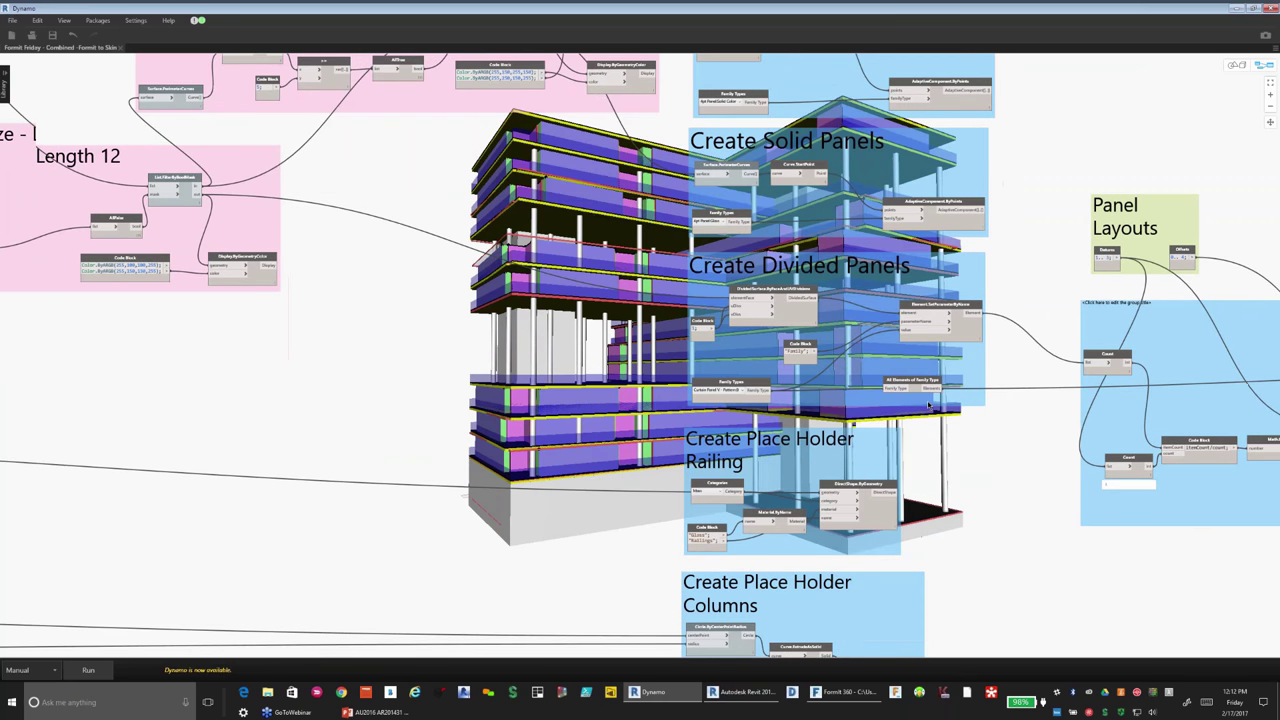
{"action": "middle_click_drag", "start_coordinate": [929, 406], "coordinate": [921, 384]}
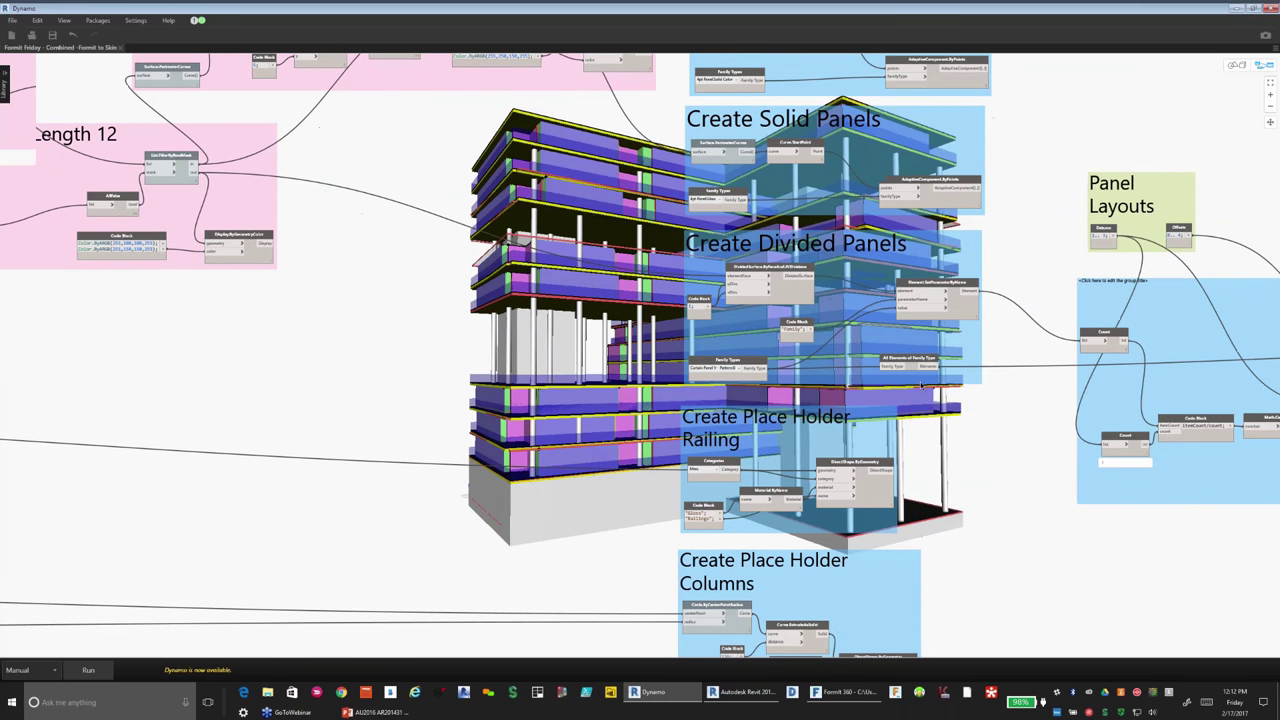
{"action": "scroll", "coordinate": [928, 437], "scroll_direction": "up", "scroll_amount": 2}
{"action": "scroll", "coordinate": [935, 490], "scroll_direction": "up", "scroll_amount": 1}
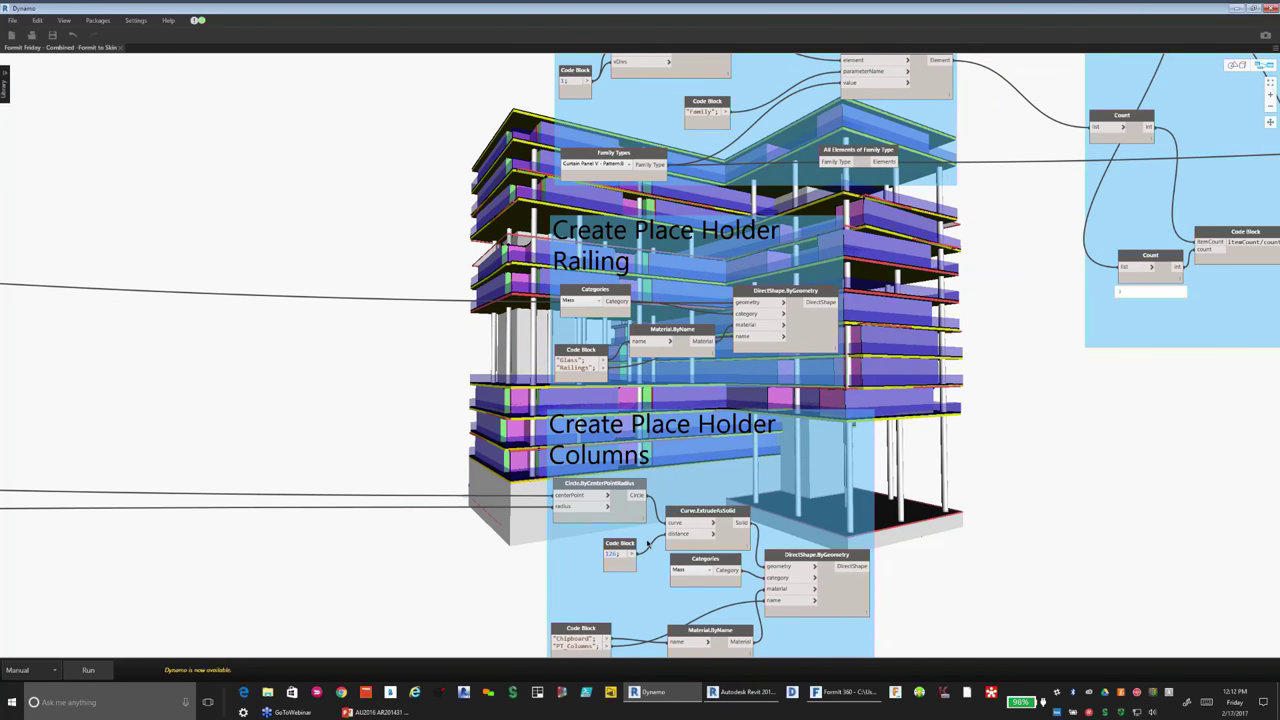
Step: Examine the Panel Layouts group and the untitled group it feeds, including the Math.Ceiling and List.Shuffle nodes, within the whole graph
{"action": "middle_click_drag", "start_coordinate": [583, 546], "coordinate": [541, 562]}
{"action": "middle_click_drag", "start_coordinate": [1034, 430], "coordinate": [541, 562]}
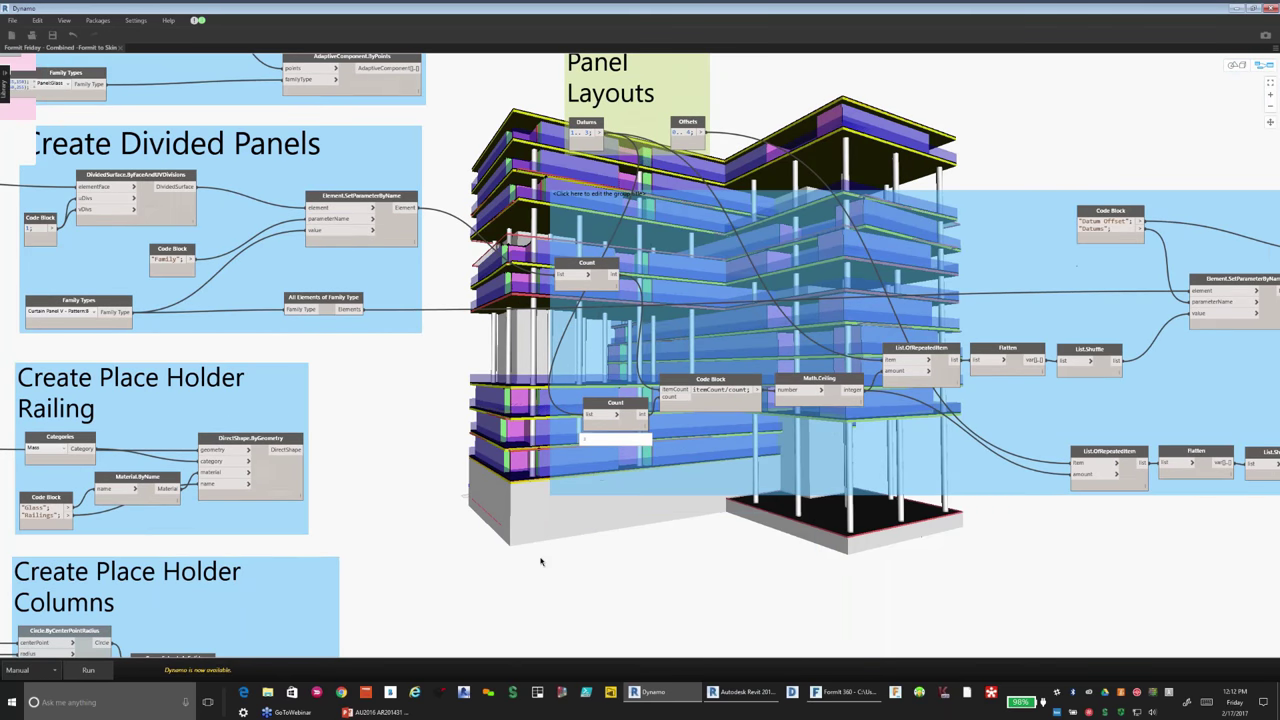
{"action": "scroll", "coordinate": [540, 562], "scroll_direction": "down", "scroll_amount": 1}
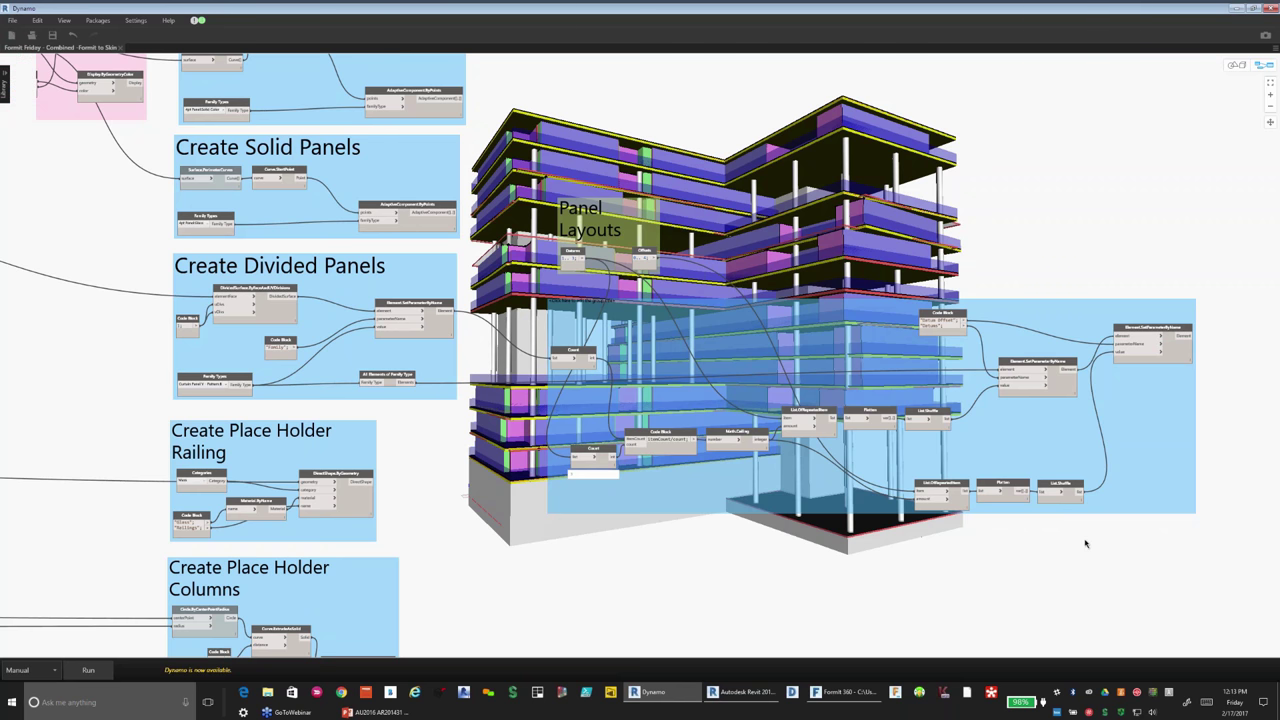
{"action": "scroll", "coordinate": [1085, 543], "scroll_direction": "down", "scroll_amount": 3}
{"action": "scroll", "coordinate": [1160, 205], "scroll_direction": "down", "scroll_amount": 2}
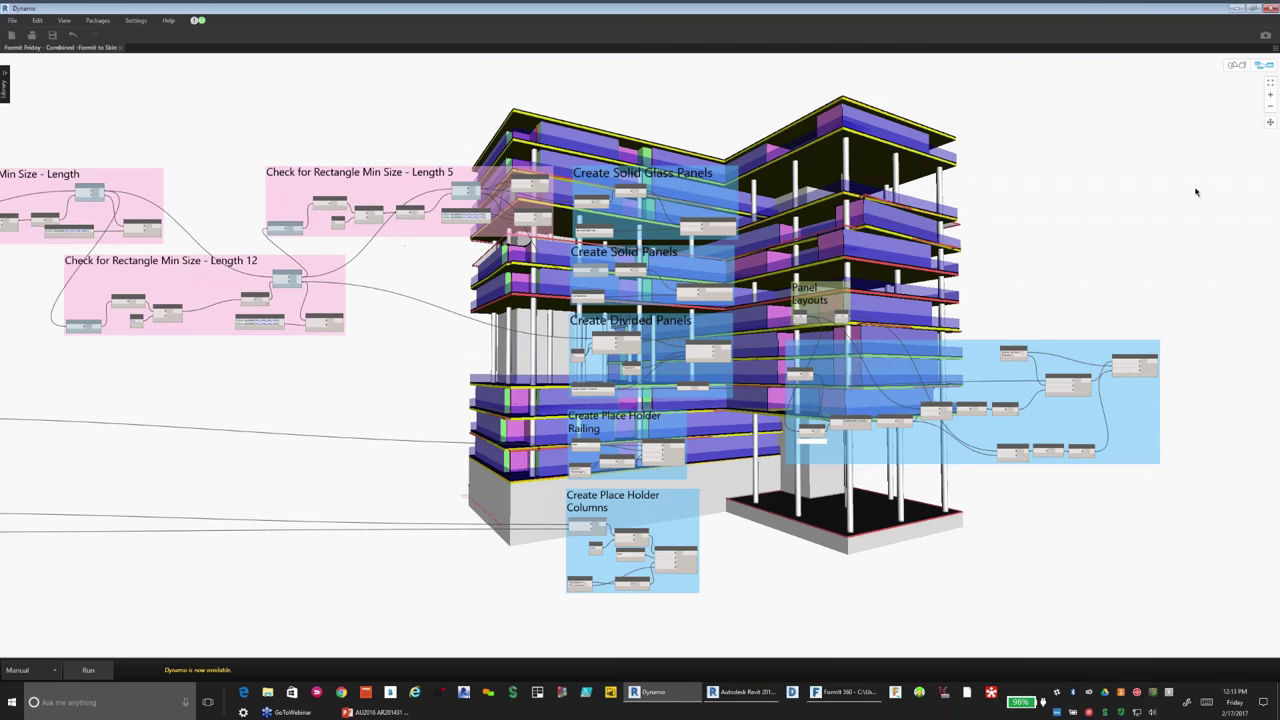
{"action": "scroll", "coordinate": [1176, 224], "scroll_direction": "down", "scroll_amount": 2}
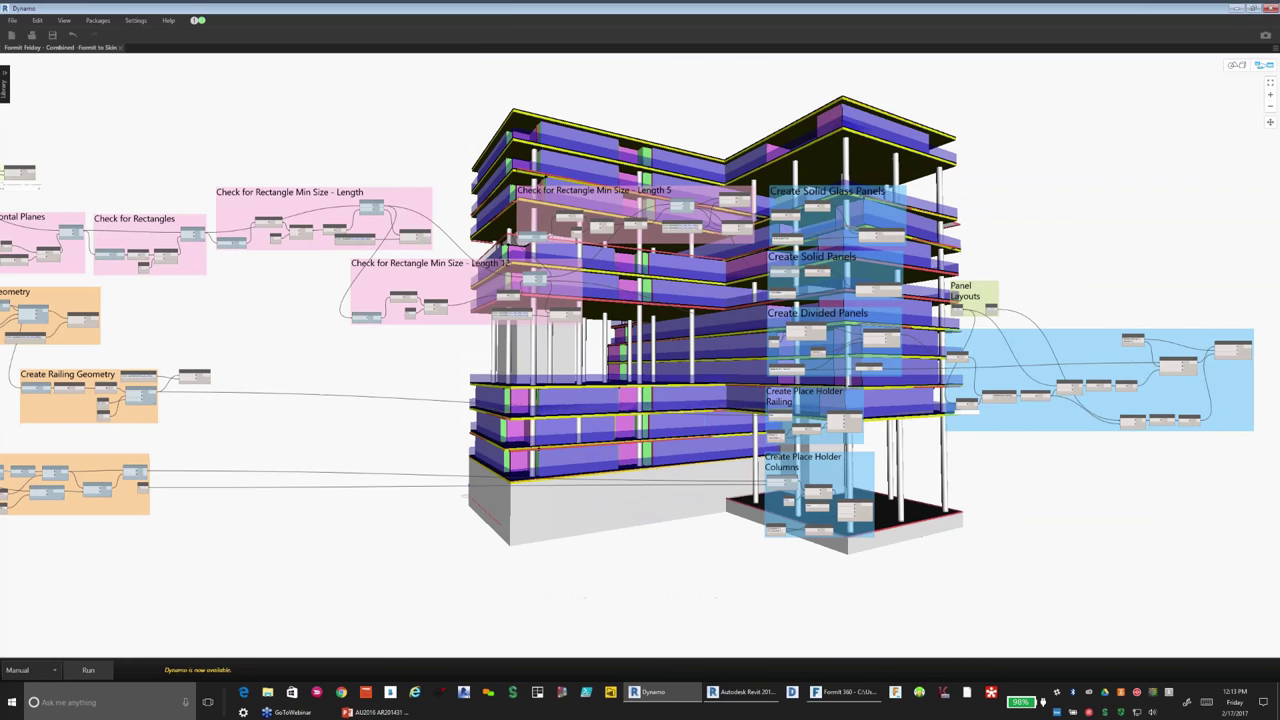
{"action": "scroll", "coordinate": [1155, 225], "scroll_direction": "down", "scroll_amount": 2}
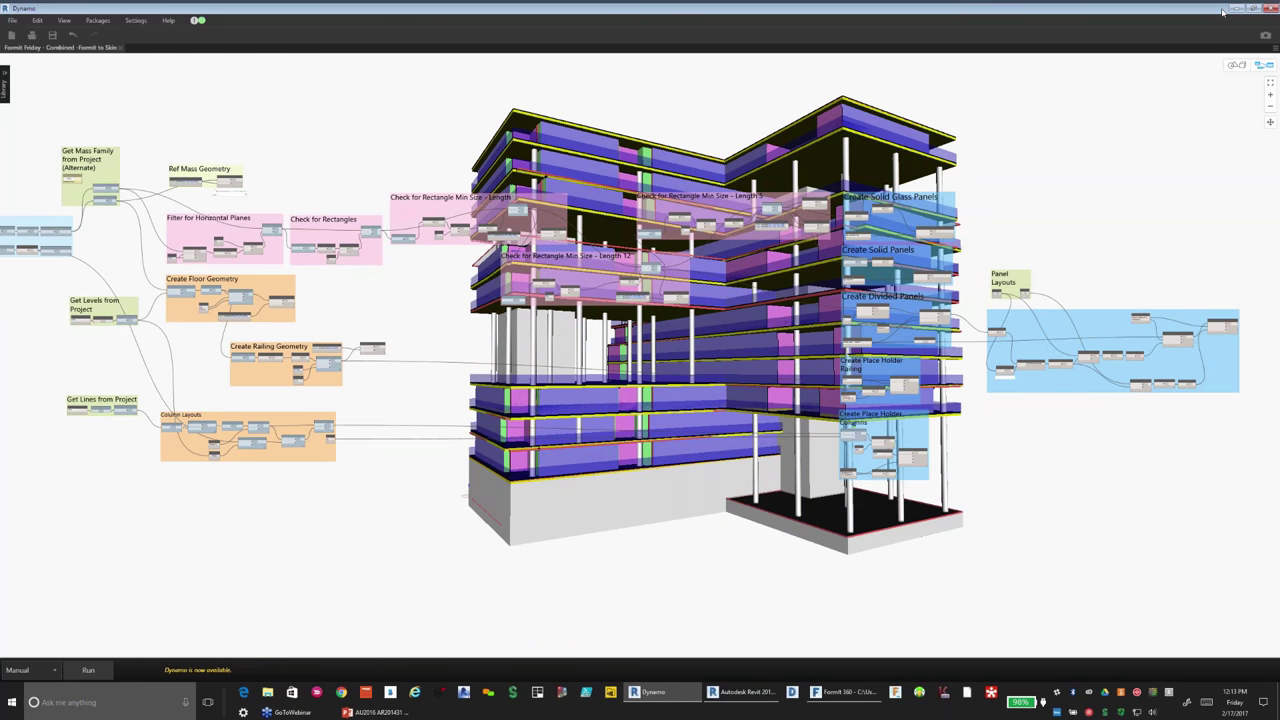
Step: Minimize Dynamo to reach the Revit mass family and inspect the generated railings, columns and panels up close
{"action": "left_click", "coordinate": [1222, 9]}
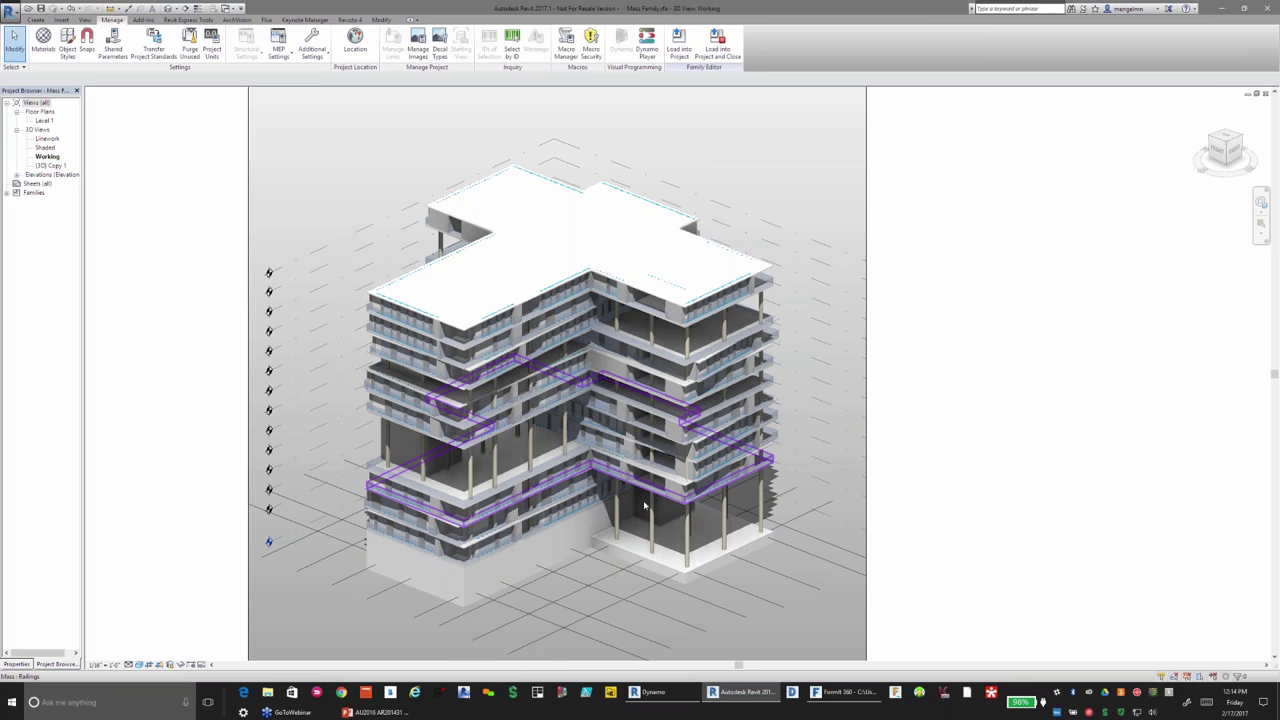
{"action": "scroll", "coordinate": [645, 507], "scroll_direction": "up", "scroll_amount": 5}
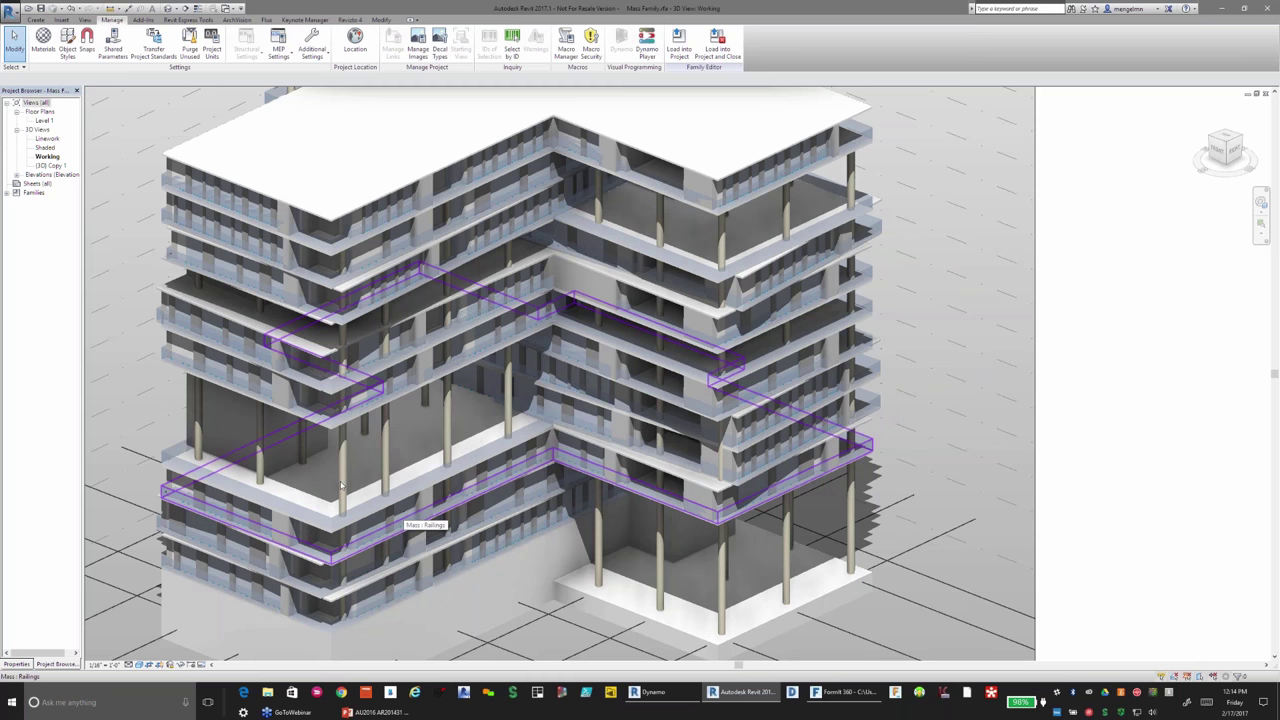
{"action": "key", "text": "Tab"}
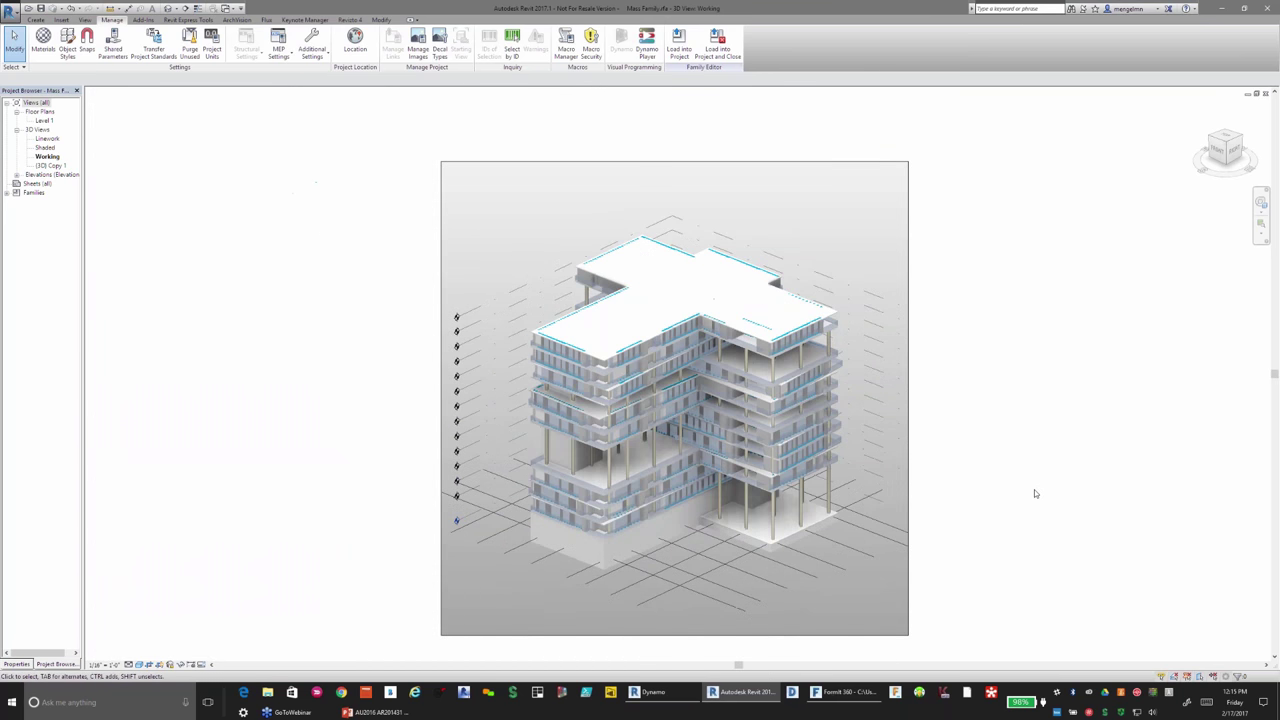
Step: Minimize Revit to show the FormIt sketch model, and return to the mass family's 3D view in Revit
{"action": "left_click", "coordinate": [1219, 9]}
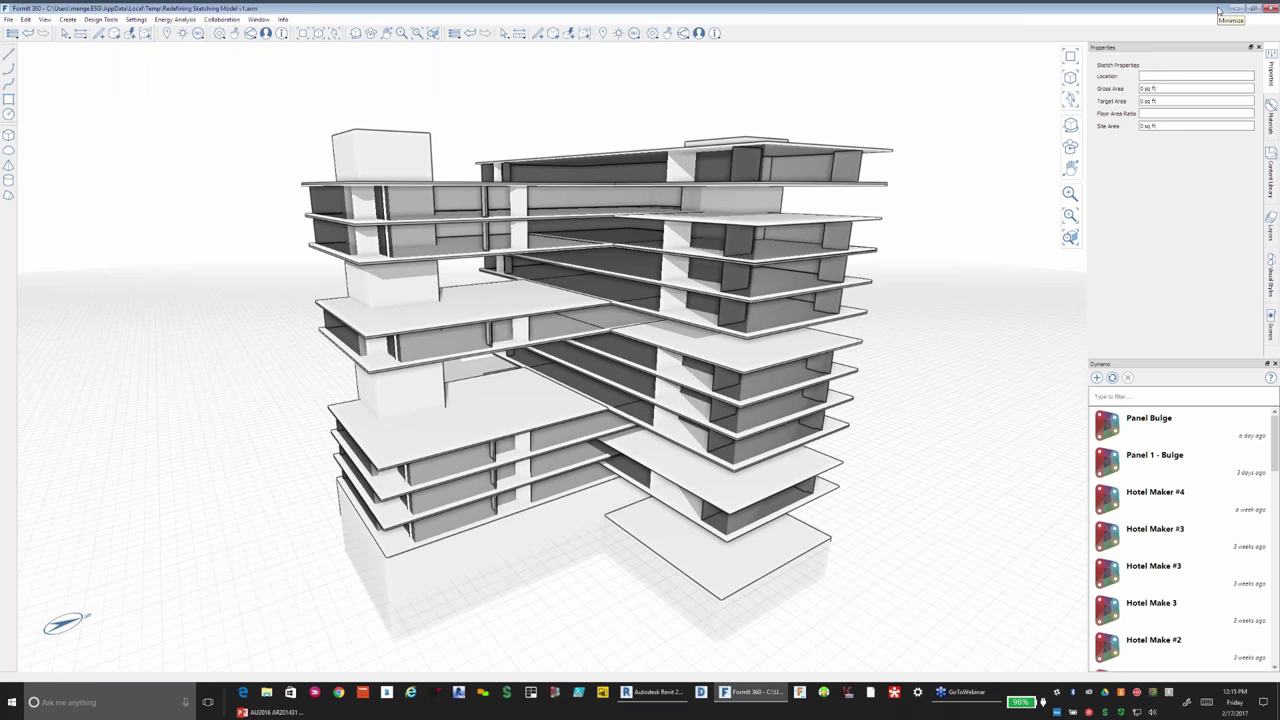
{"action": "left_click", "coordinate": [653, 693]}
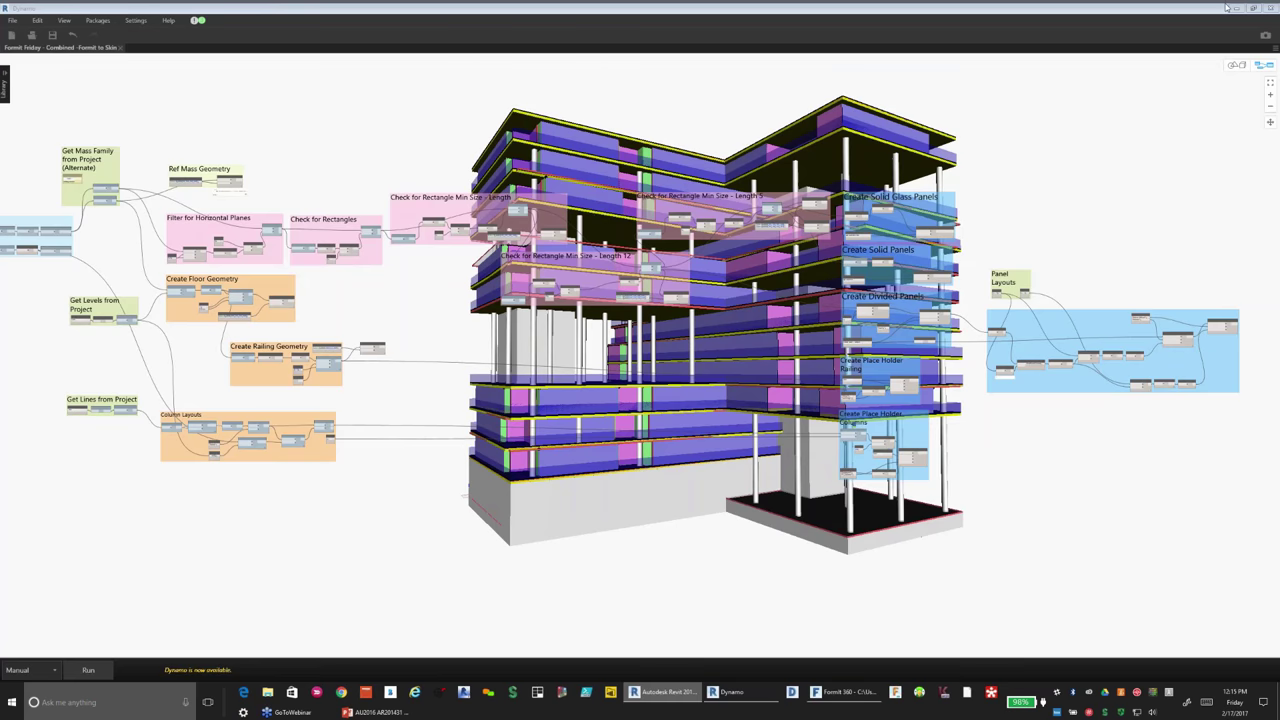
{"action": "left_click", "coordinate": [1225, 8]}
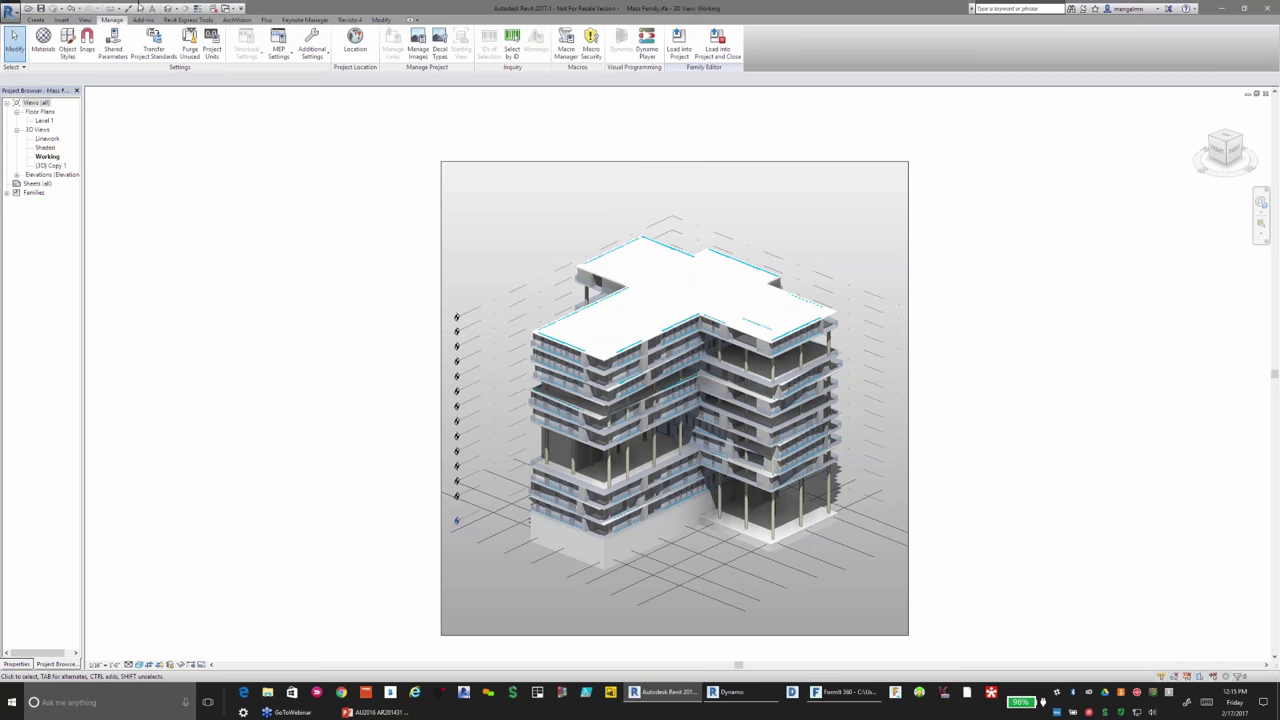
Step: Unlock the orientation of the Working 3D view
{"action": "left_click", "coordinate": [149, 665]}
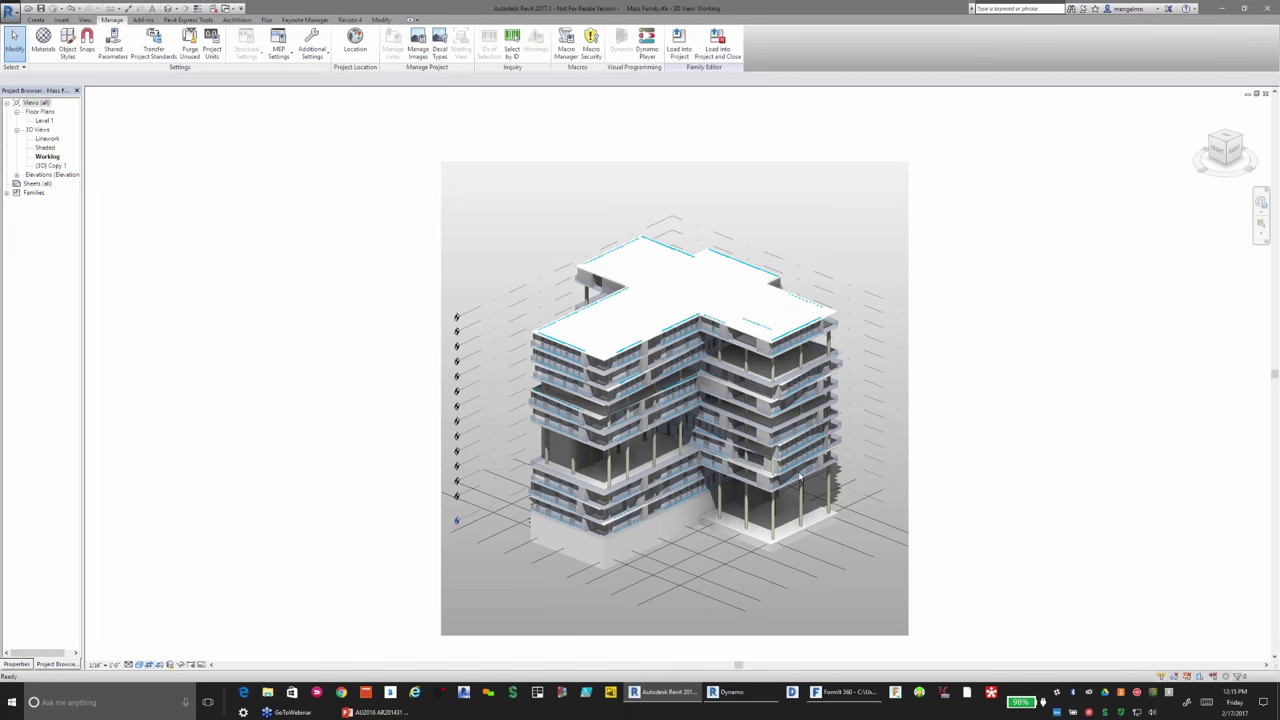
{"action": "scroll", "coordinate": [800, 477], "scroll_direction": "up", "scroll_amount": 2}
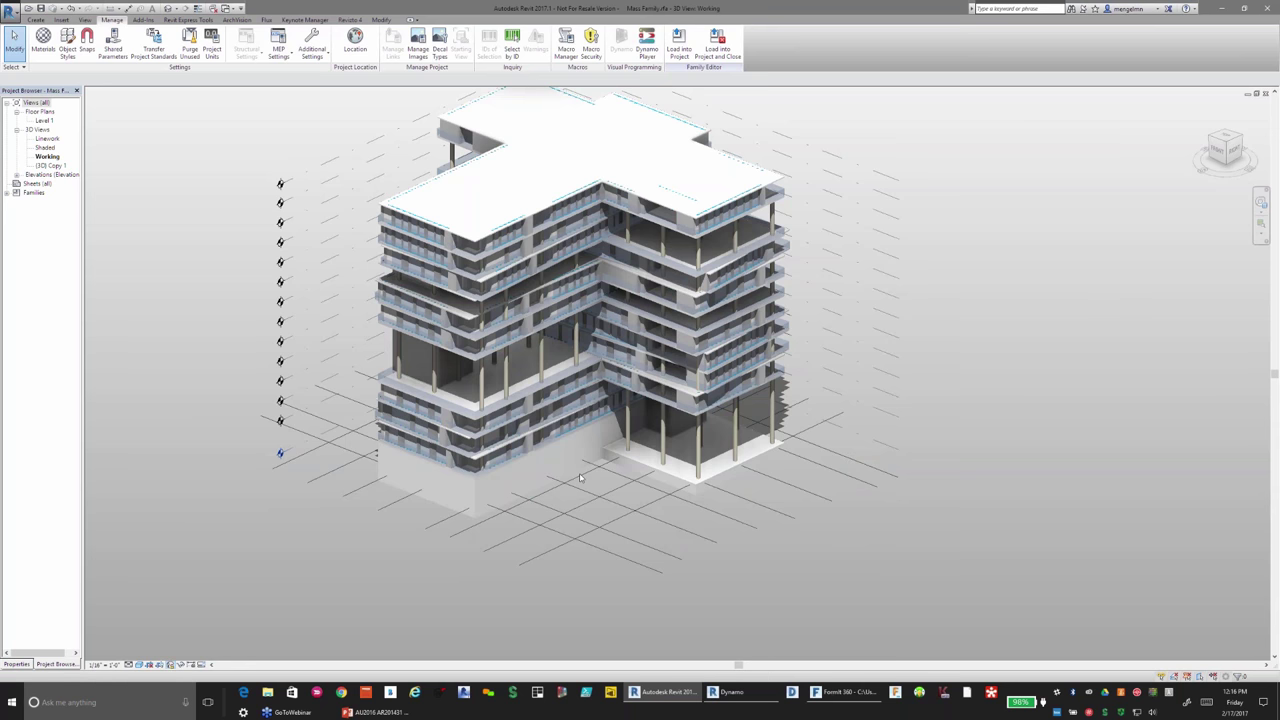
{"action": "left_click", "coordinate": [172, 665]}
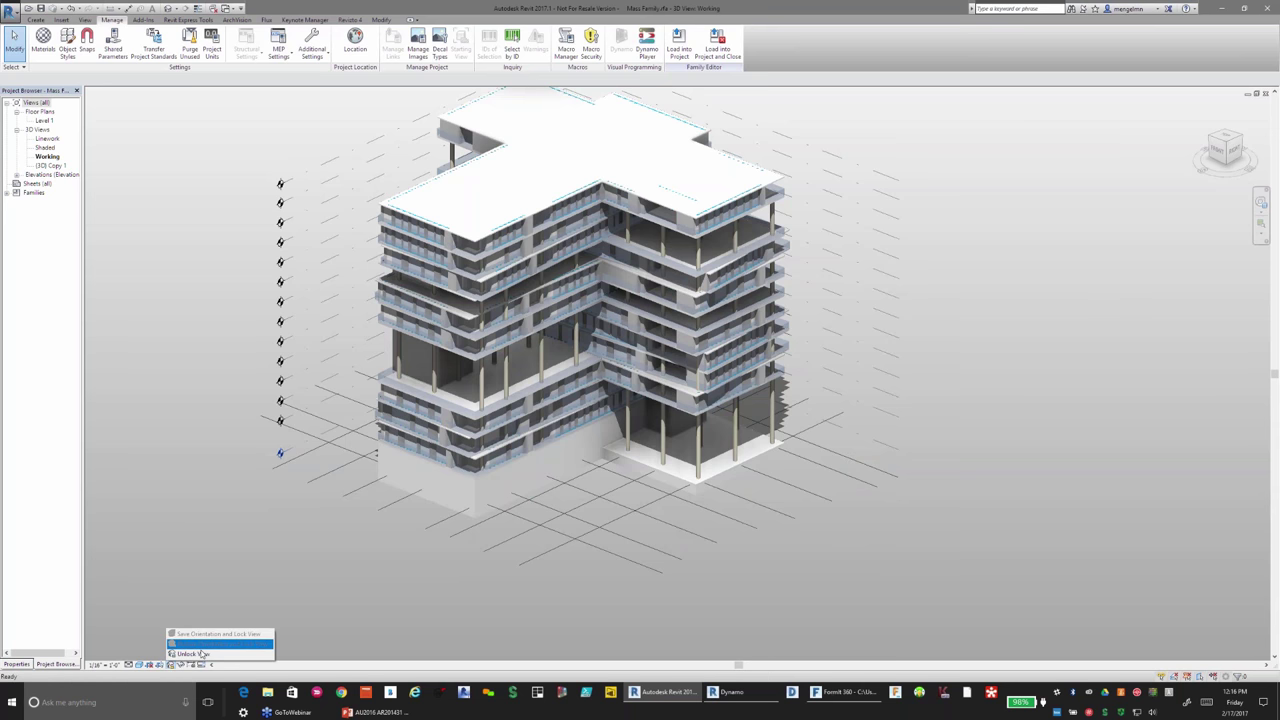
{"action": "left_click", "coordinate": [203, 654]}
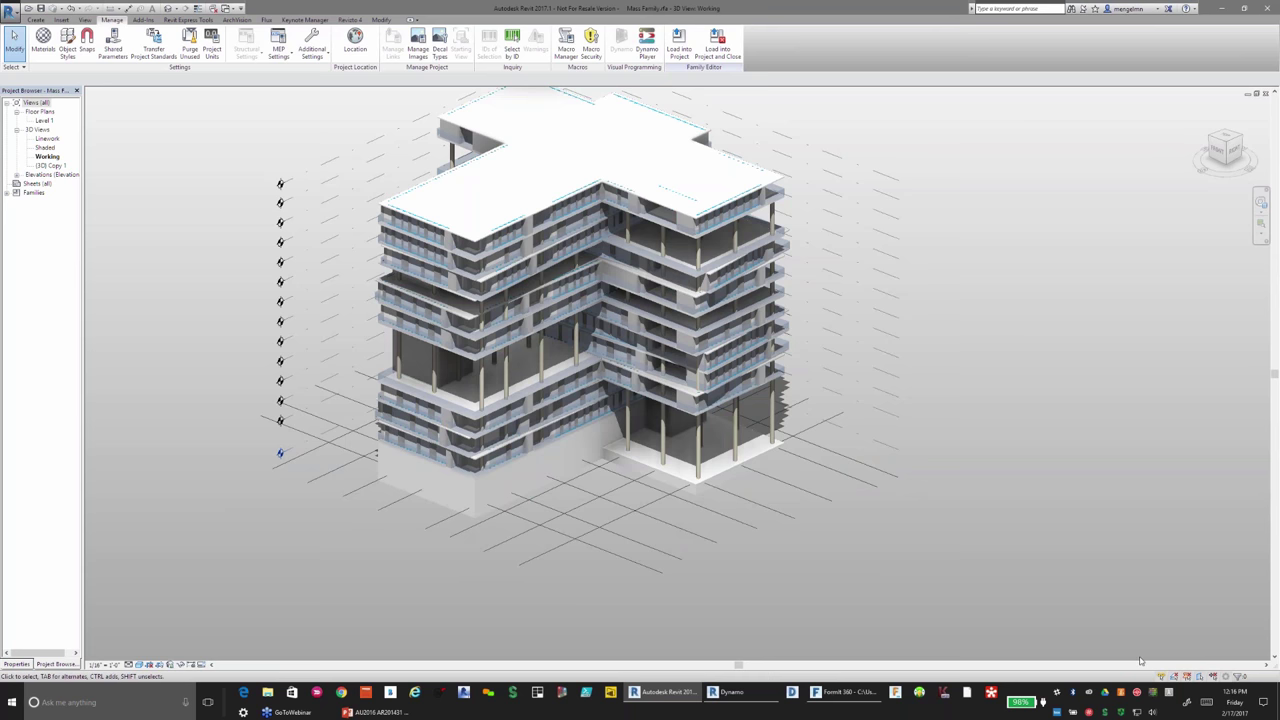
Step: Orbit the building to an eye-level view of its corner between the Right and Back faces, and clear the level selection
{"action": "key", "text": "Escape"}
{"action": "left_click_drag", "start_coordinate": [953, 384], "coordinate": [270, 100]}
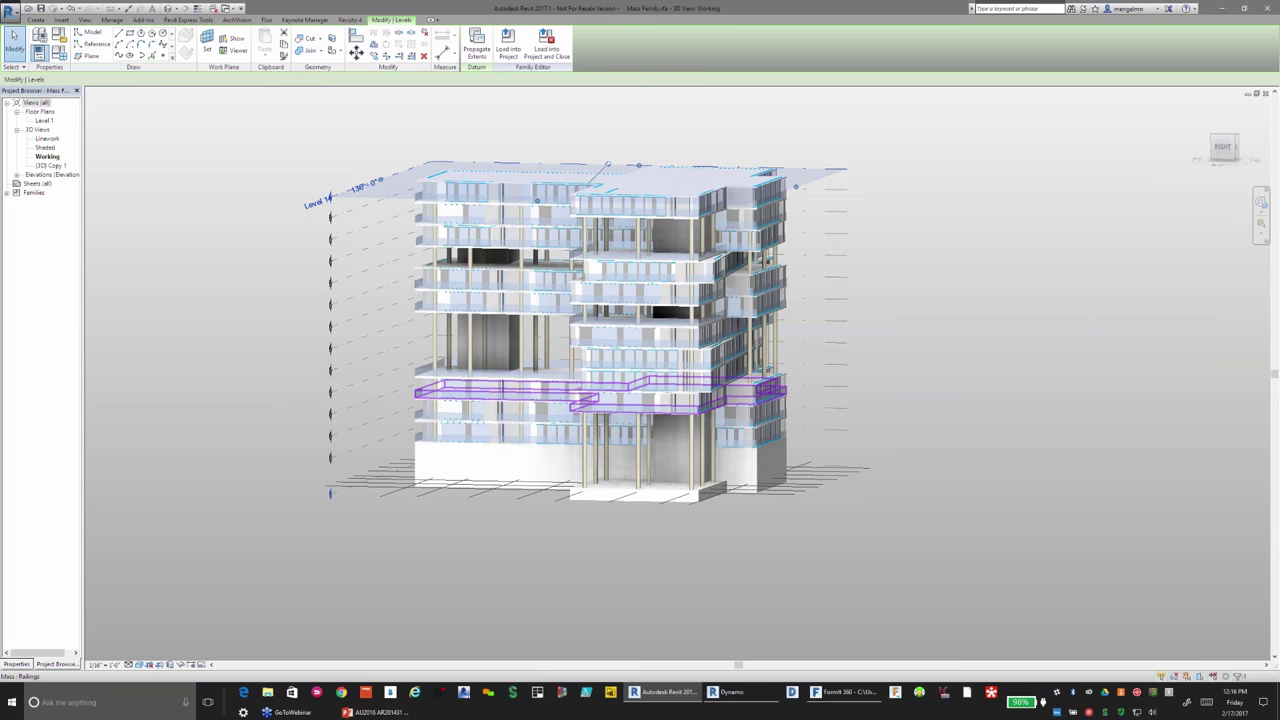
{"action": "left_click", "coordinate": [1224, 146]}
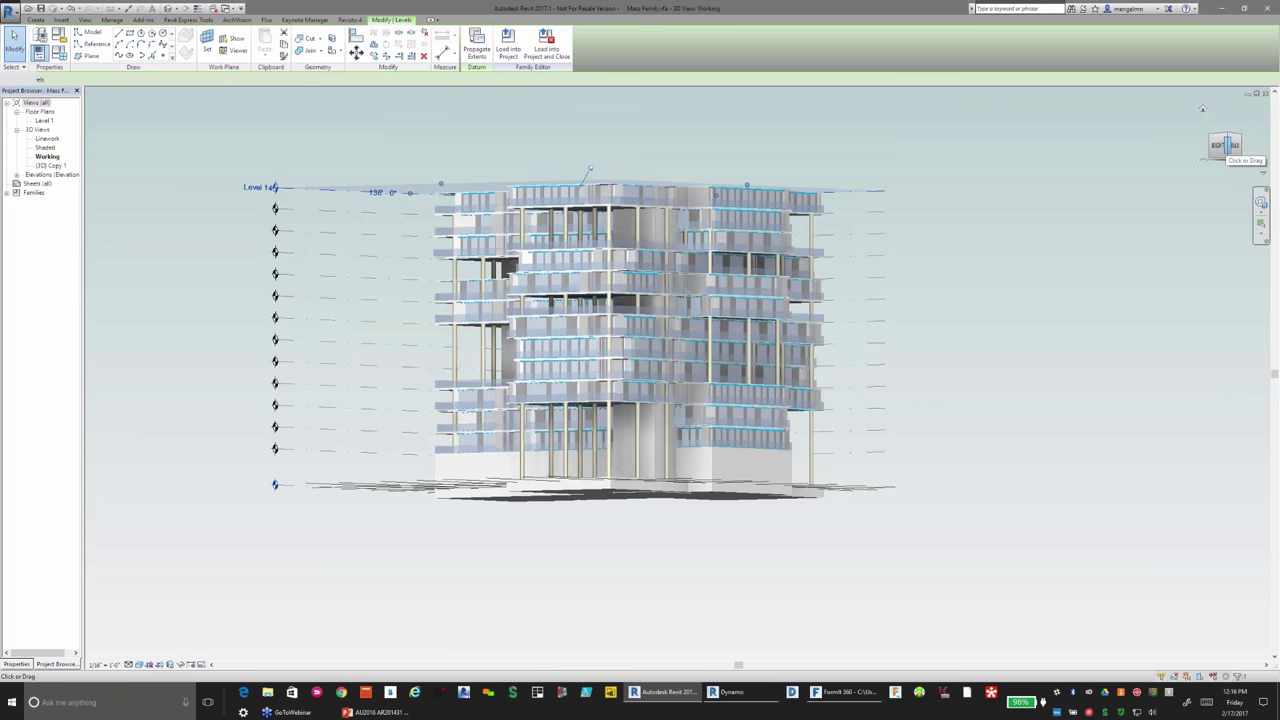
{"action": "key", "text": "Escape"}
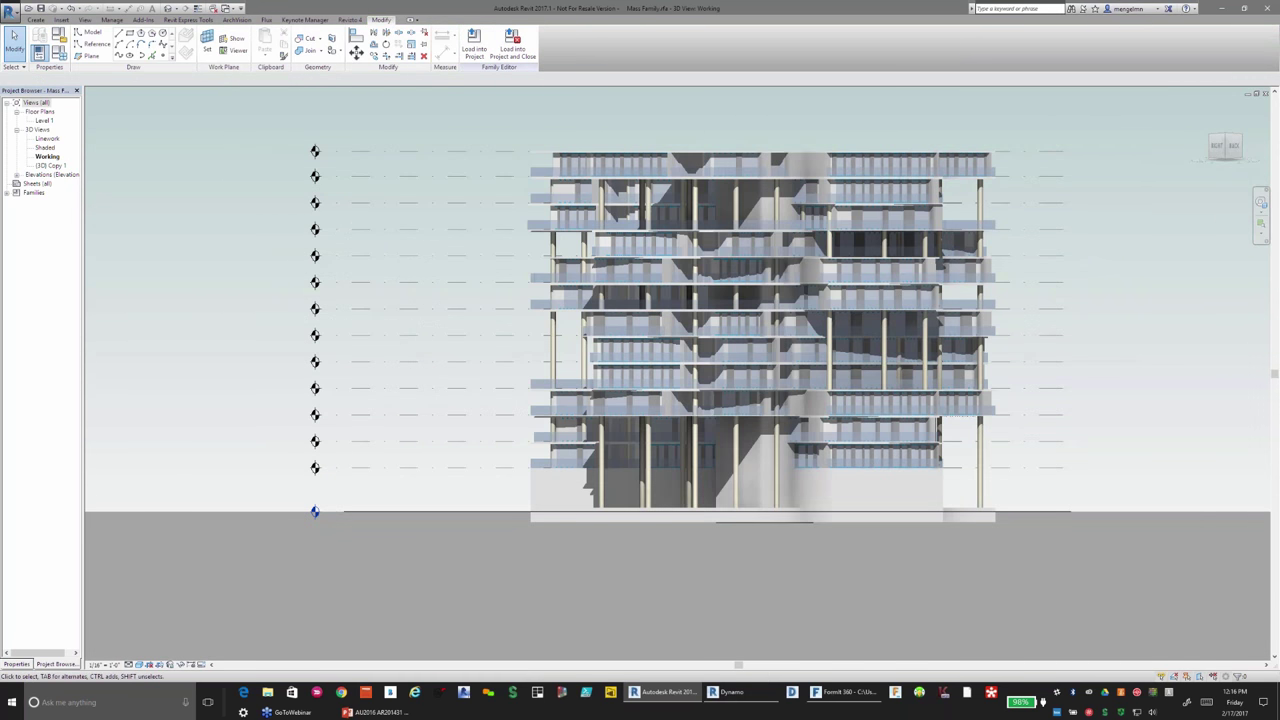
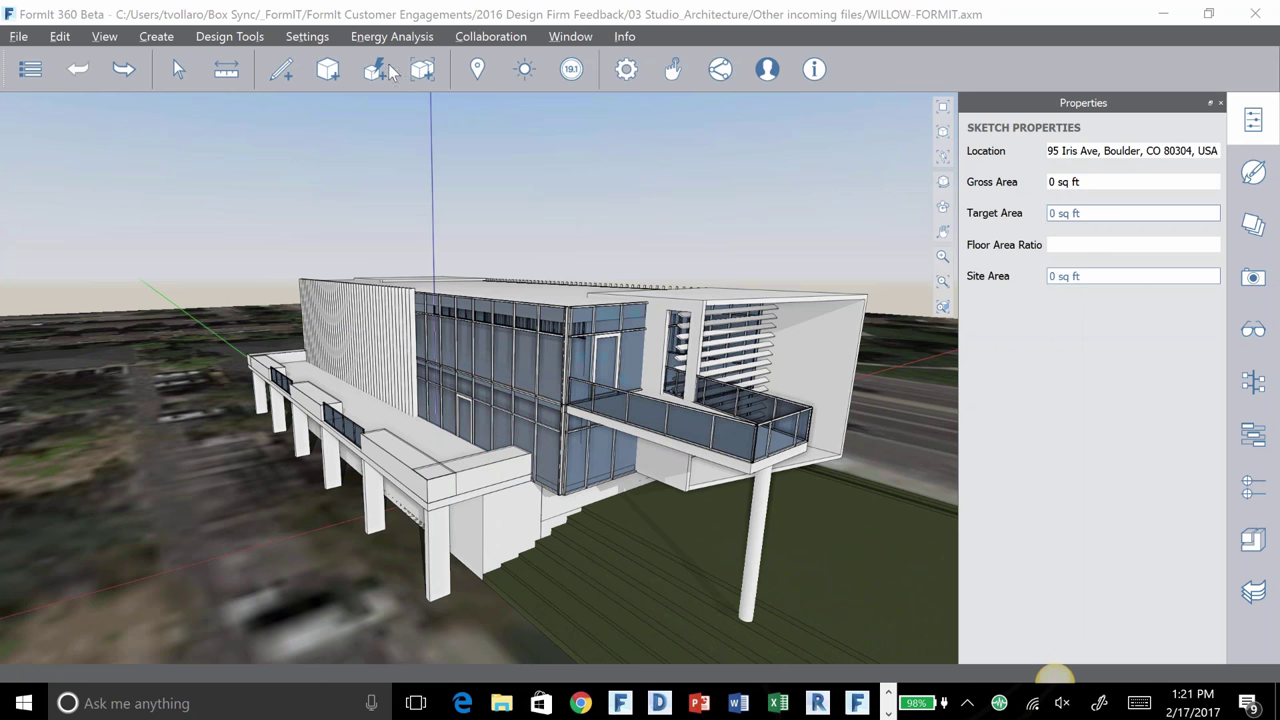
Step: In FormIt 360, orbit the WILLOW-FORMIT model to examine its curtain walls, vertical fins, terrace and balcony railings up close
{"action": "left_click", "coordinate": [942, 181]}
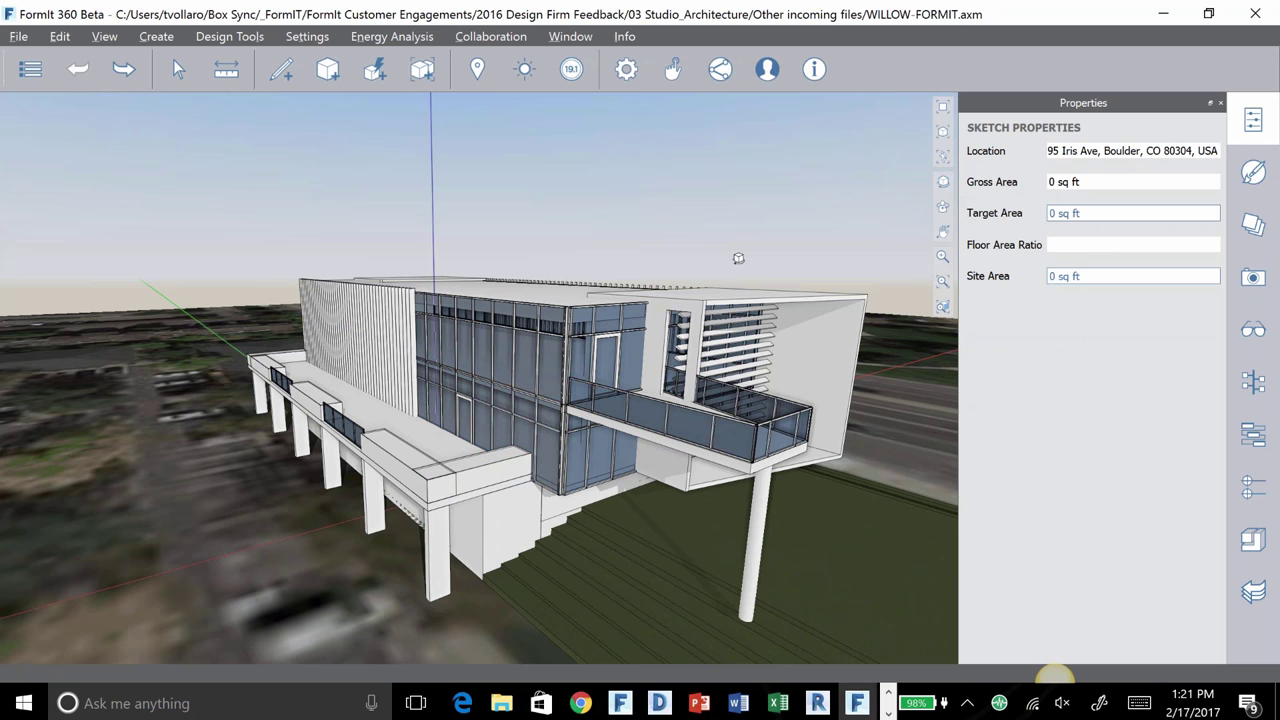
{"action": "left_click_drag", "start_coordinate": [738, 258], "coordinate": [427, 331]}
{"action": "scroll", "coordinate": [427, 331], "scroll_direction": "up", "scroll_amount": 3}
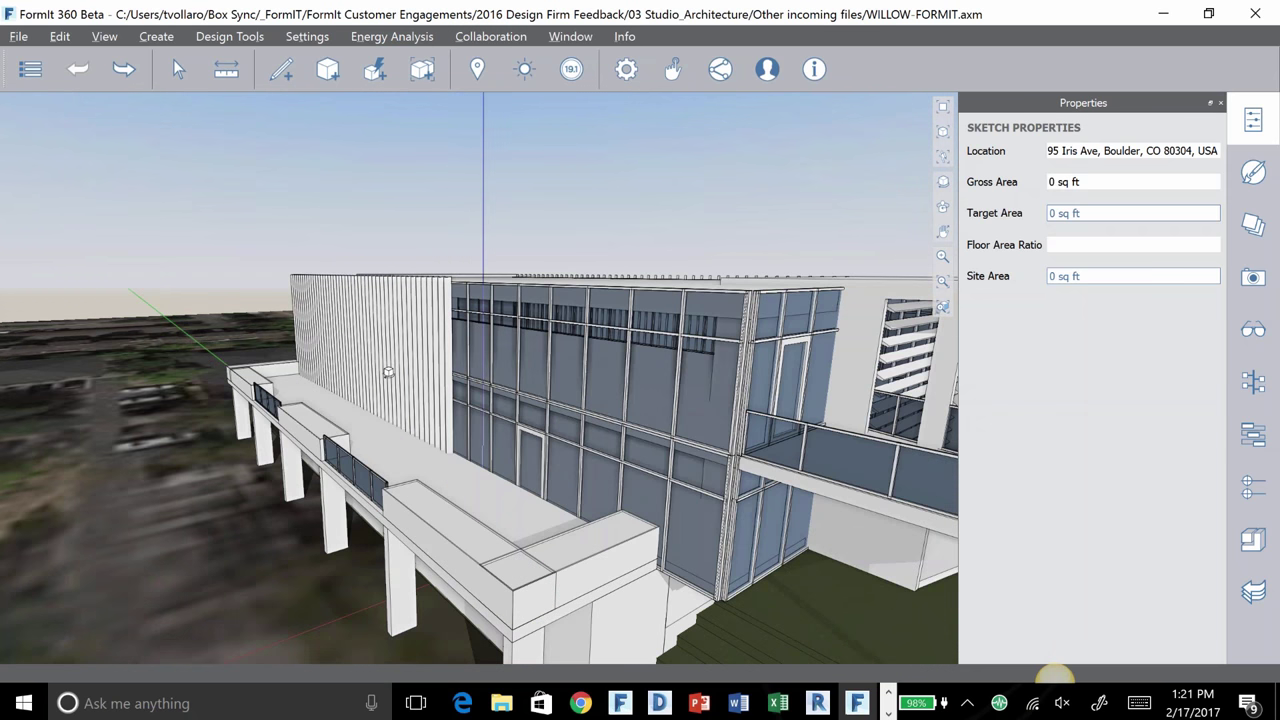
{"action": "scroll", "coordinate": [388, 370], "scroll_direction": "up", "scroll_amount": 2}
{"action": "scroll", "coordinate": [420, 394], "scroll_direction": "down", "scroll_amount": 4}
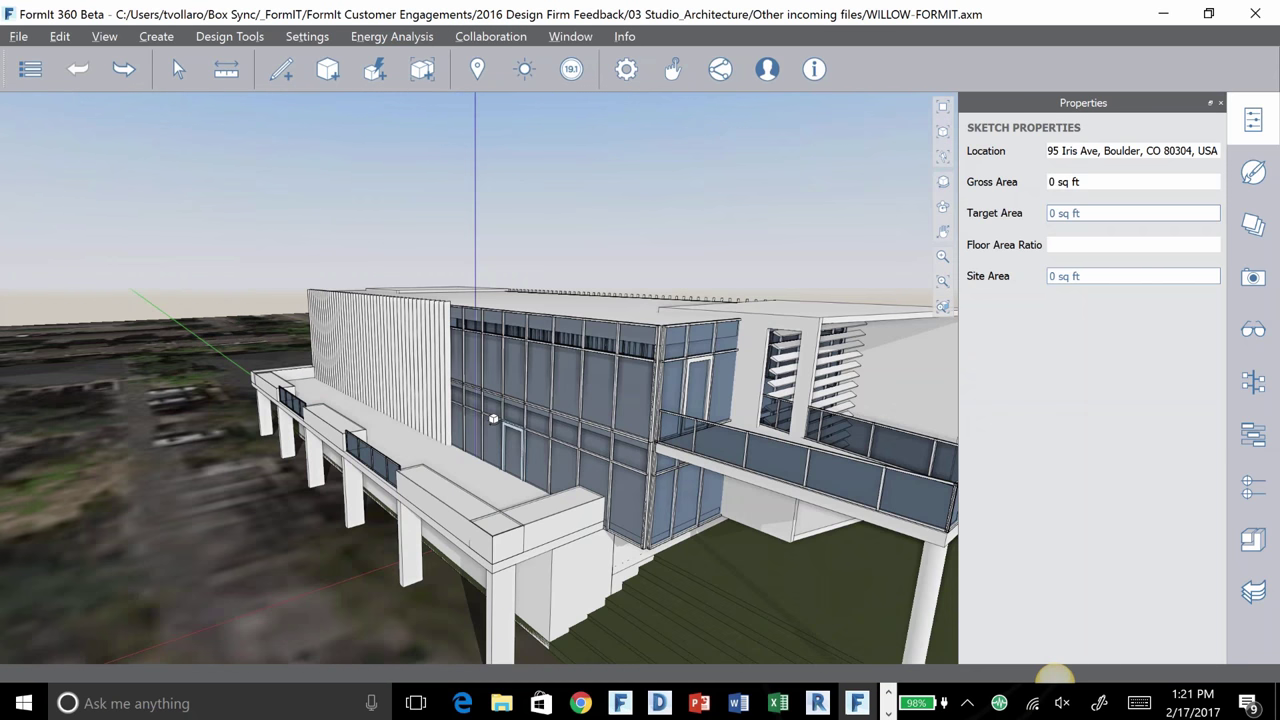
{"action": "left_click_drag", "start_coordinate": [493, 418], "coordinate": [393, 368]}
{"action": "scroll", "coordinate": [393, 369], "scroll_direction": "up", "scroll_amount": 3}
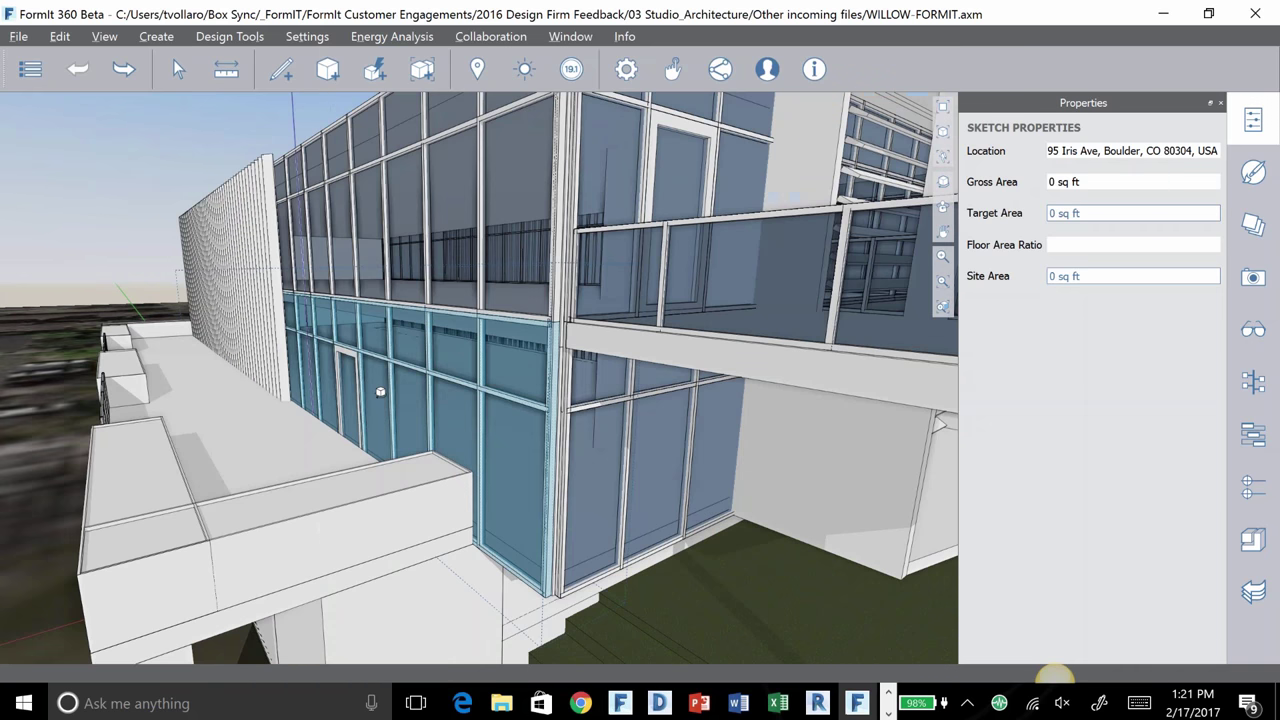
{"action": "mouse_move", "coordinate": [291, 410]}
{"action": "left_mouse_down"}
{"action": "mouse_move", "coordinate": [274, 407]}
{"action": "mouse_move", "coordinate": [444, 287]}
{"action": "left_mouse_up"}
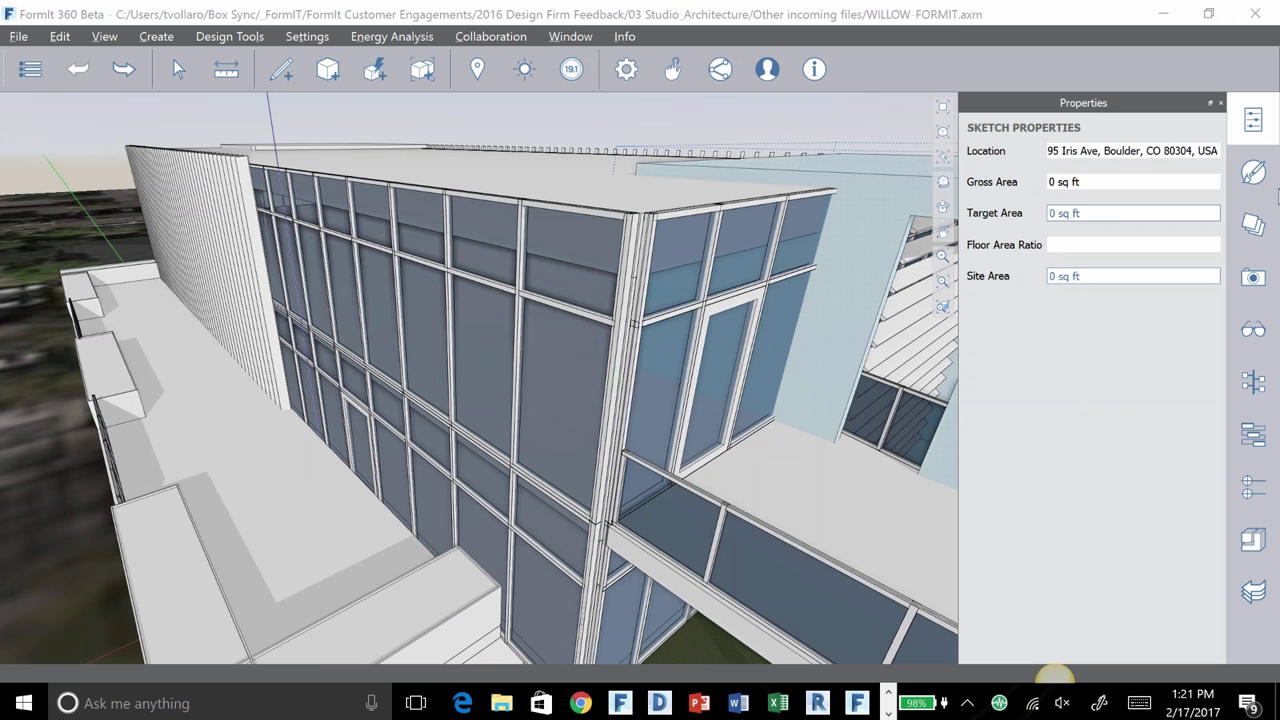
Step: Open the upper-floor storefront group on the long facade for editing and review its storefront system generator properties
{"action": "left_click", "coordinate": [586, 251]}
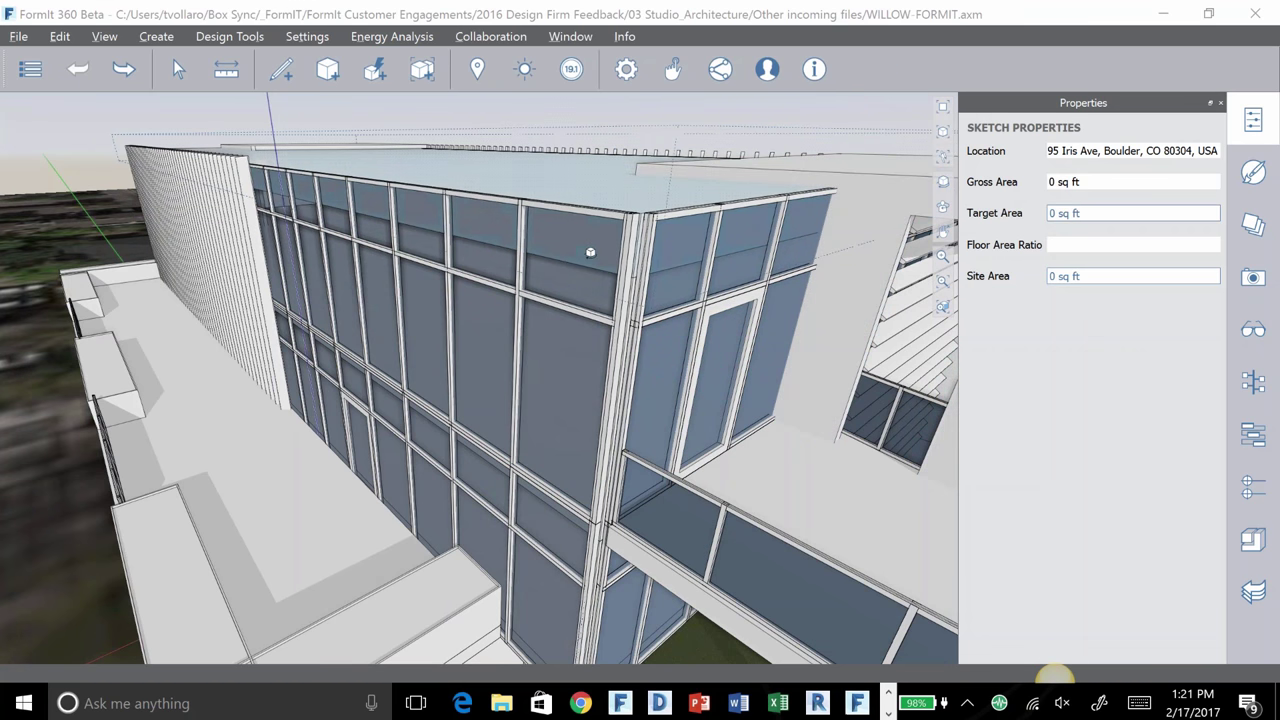
{"action": "left_click", "coordinate": [179, 68]}
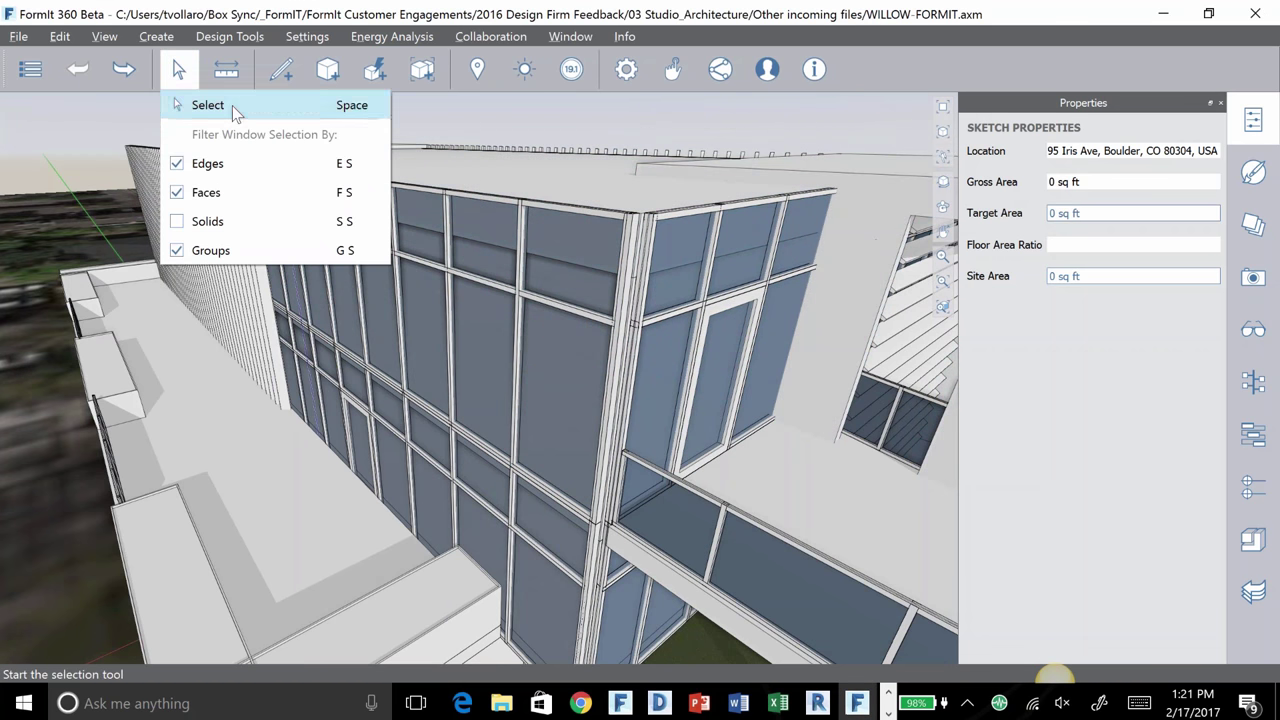
{"action": "left_click", "coordinate": [519, 330]}
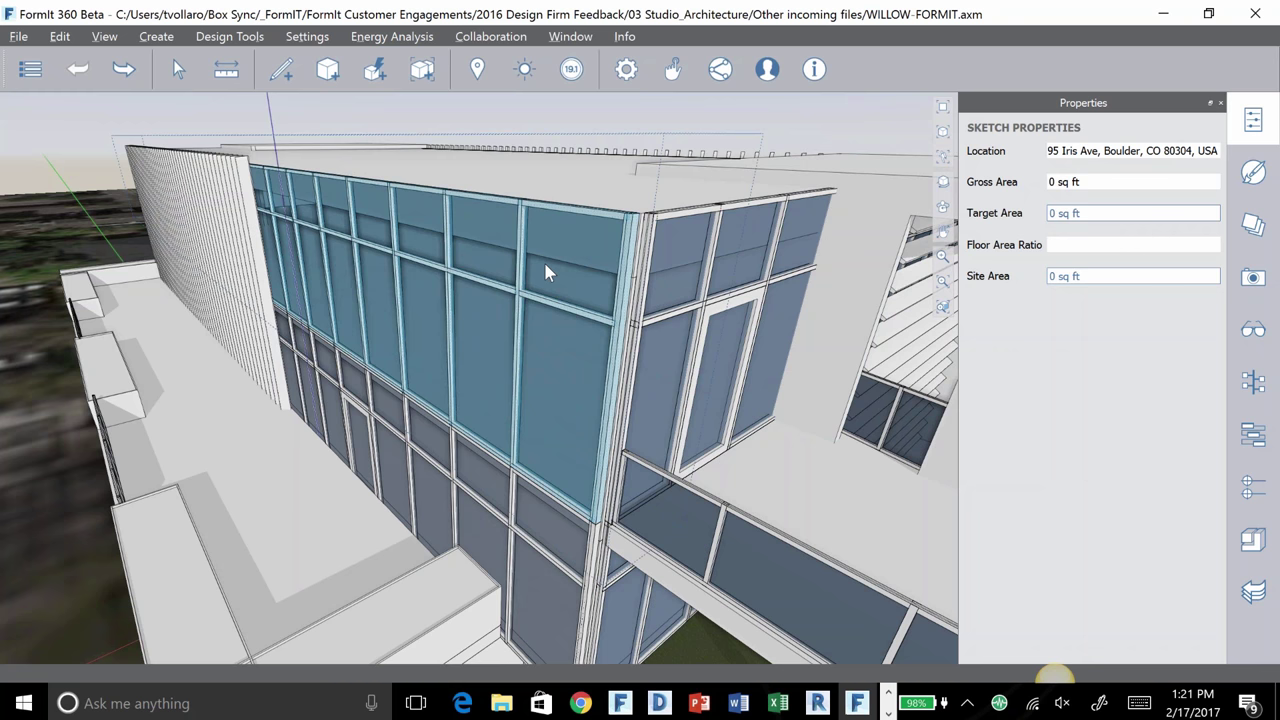
{"action": "double_click", "coordinate": [545, 265]}
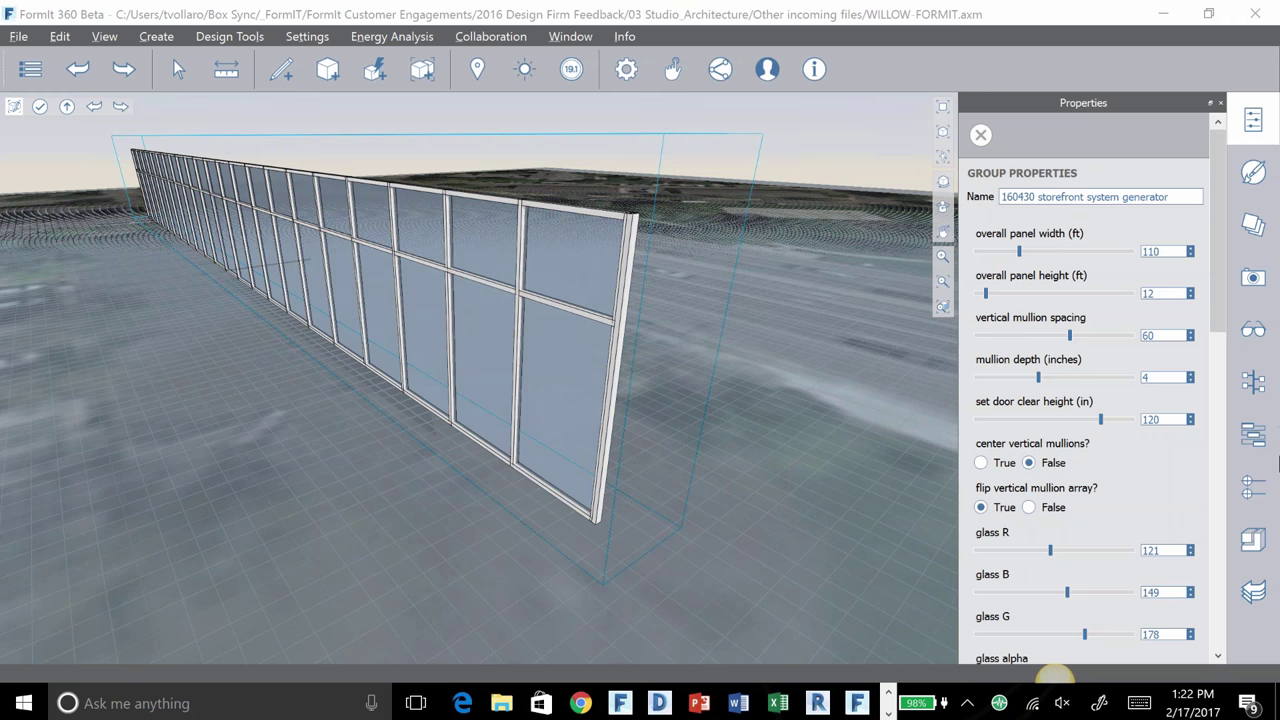
Step: Show the sketch's material list and exit the storefront group back to the whole building
{"action": "left_click", "coordinate": [1253, 172]}
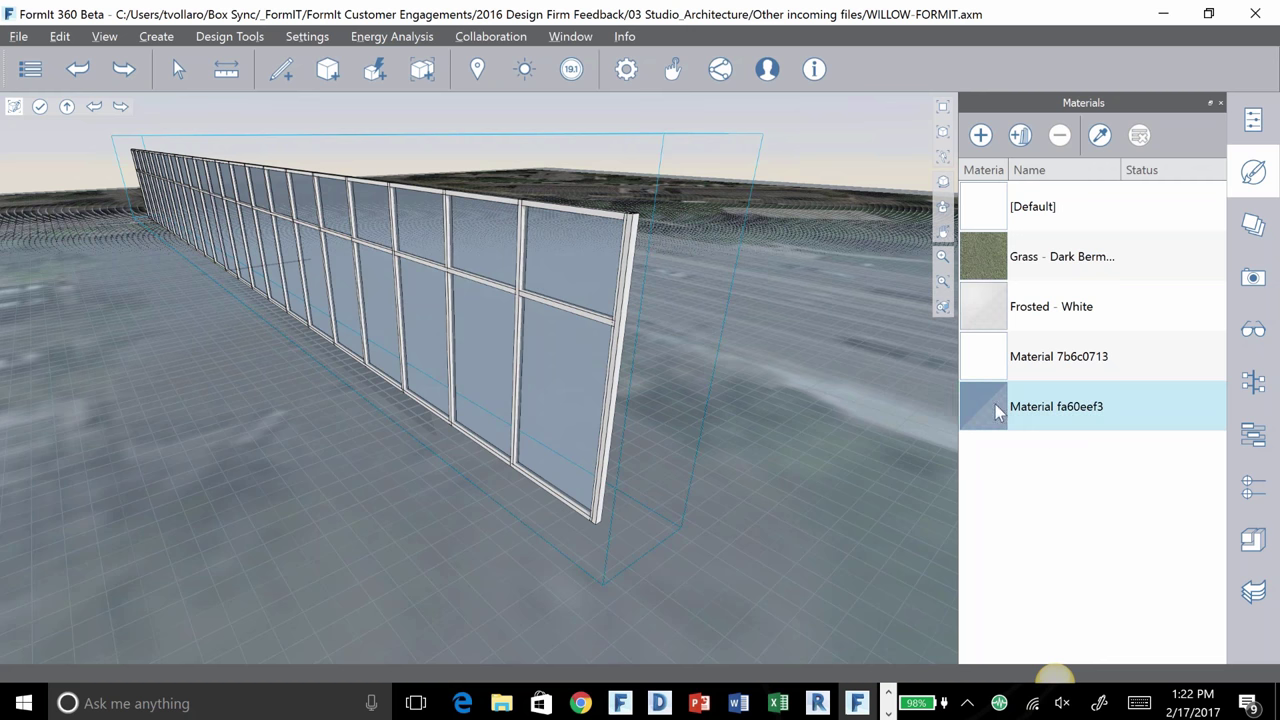
{"action": "double_click", "coordinate": [718, 346]}
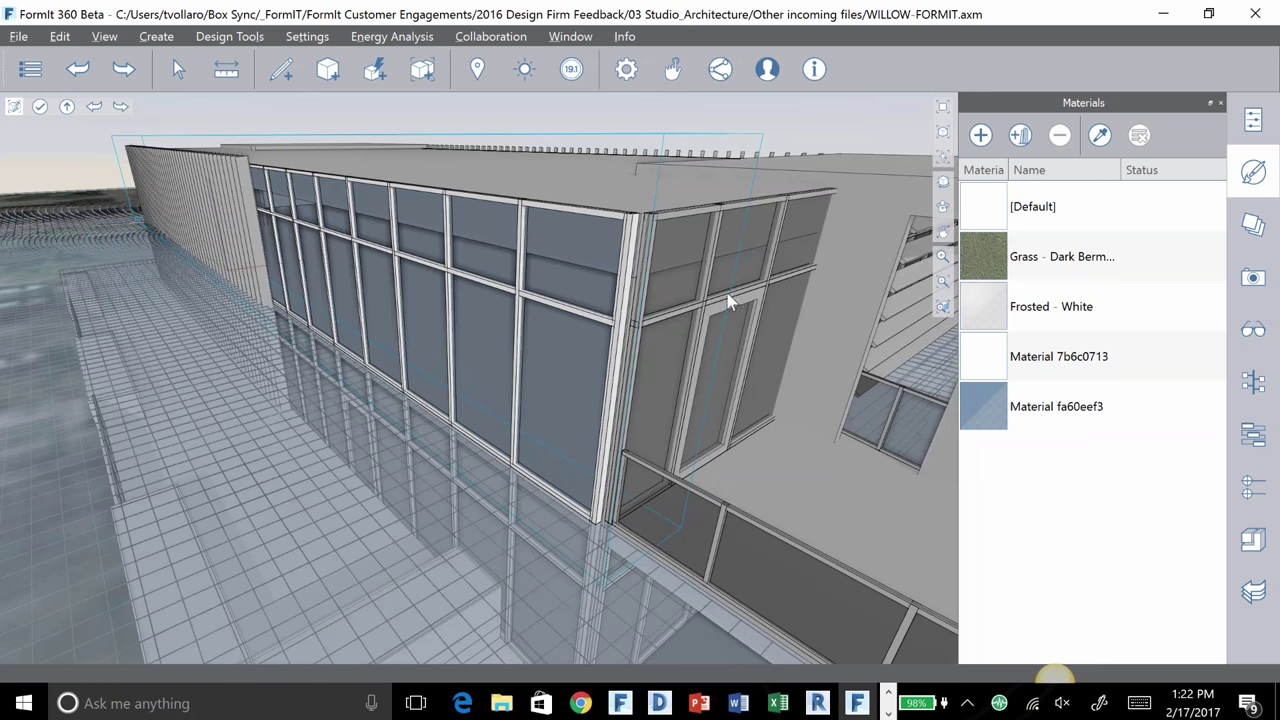
{"action": "double_click", "coordinate": [230, 103]}
Step: Edit Material fa60eef3 and set its color to bright purple, #aa55ff
{"action": "right_click", "coordinate": [986, 406]}
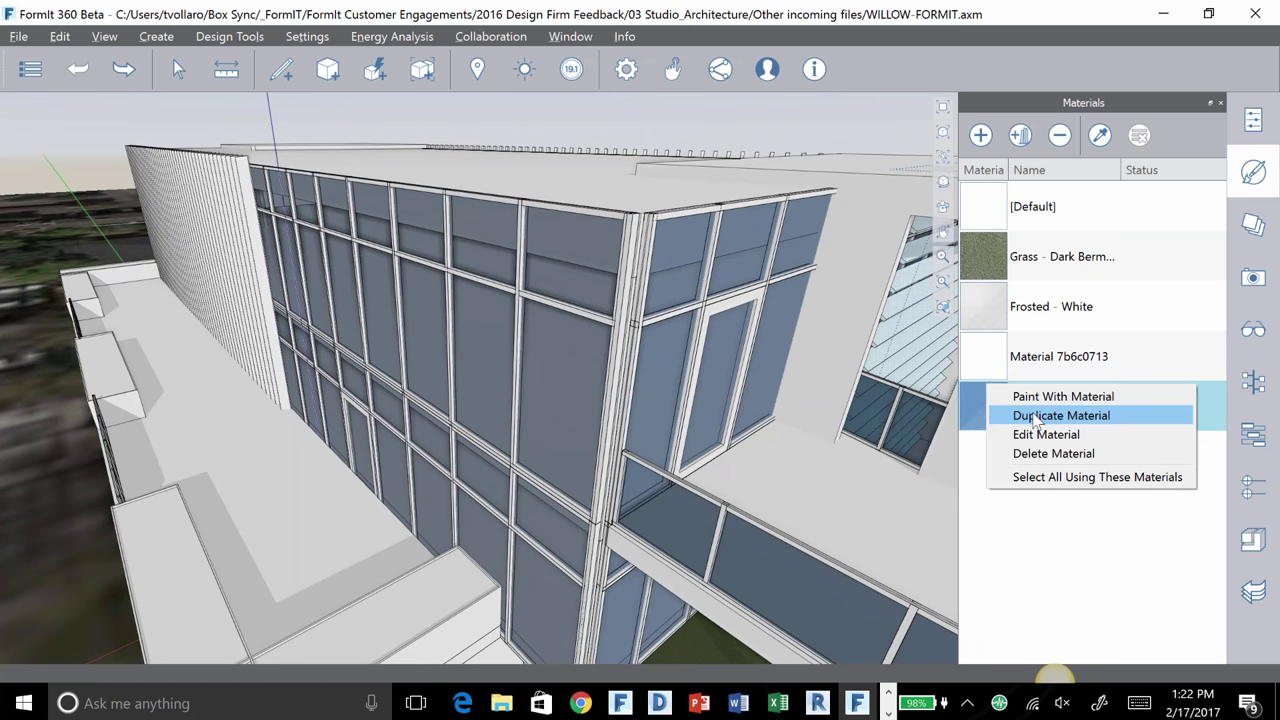
{"action": "left_click", "coordinate": [1042, 435]}
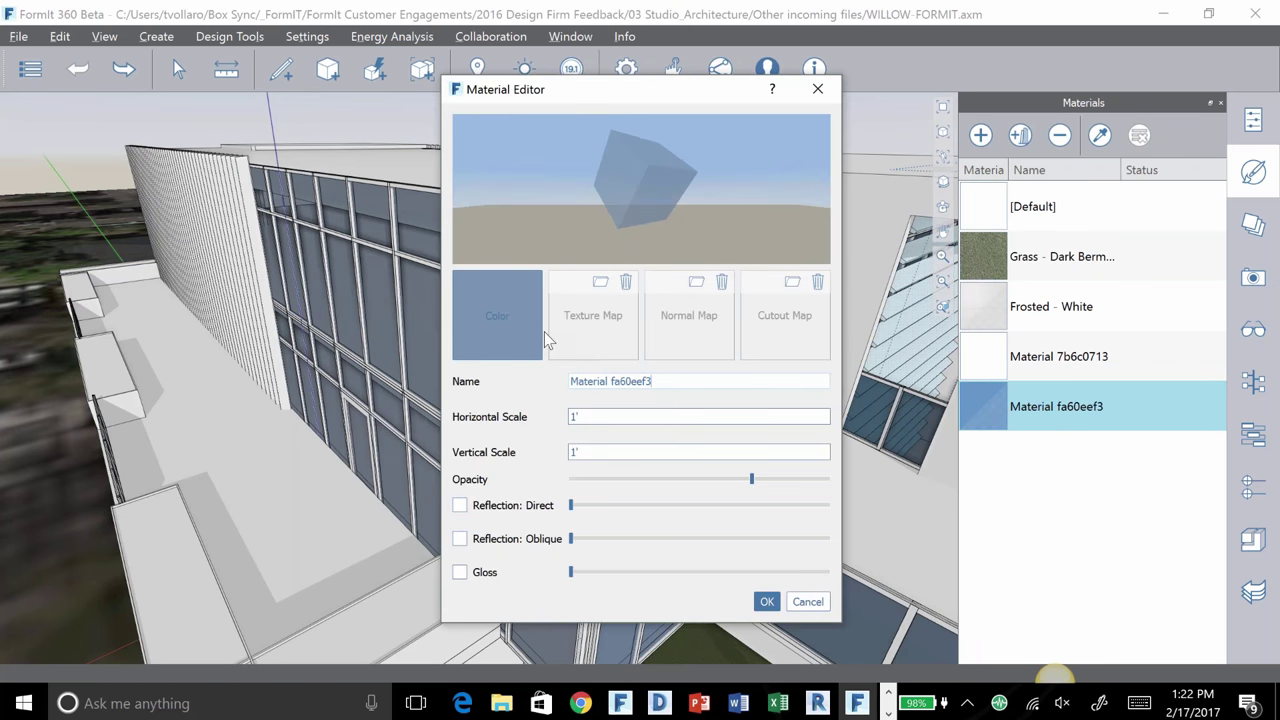
{"action": "left_click", "coordinate": [523, 320]}
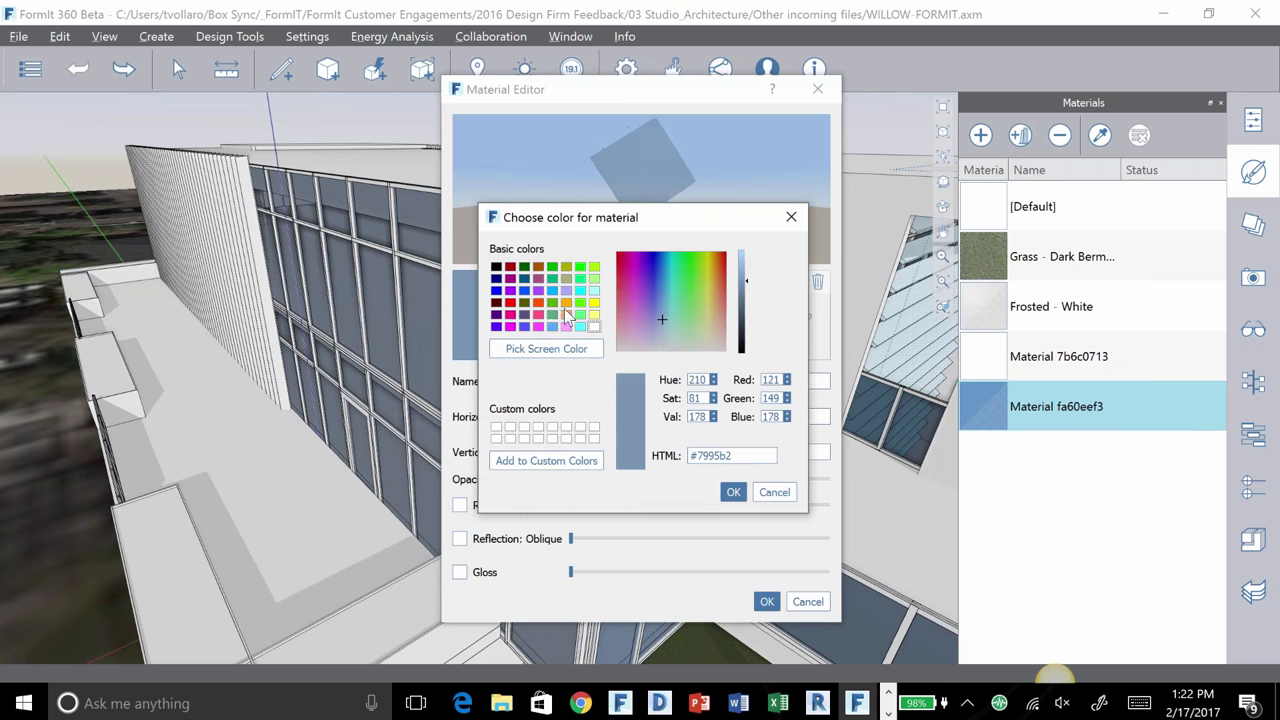
{"action": "left_click", "coordinate": [538, 290]}
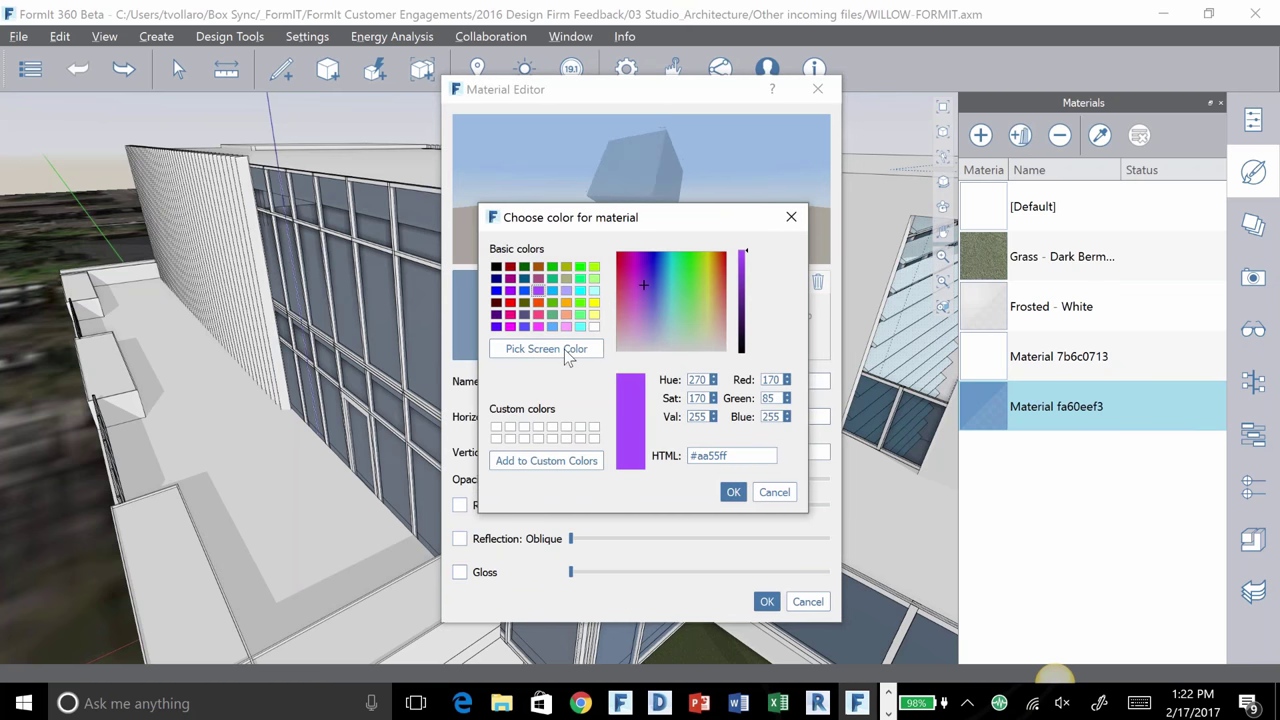
{"action": "left_click", "coordinate": [733, 492]}
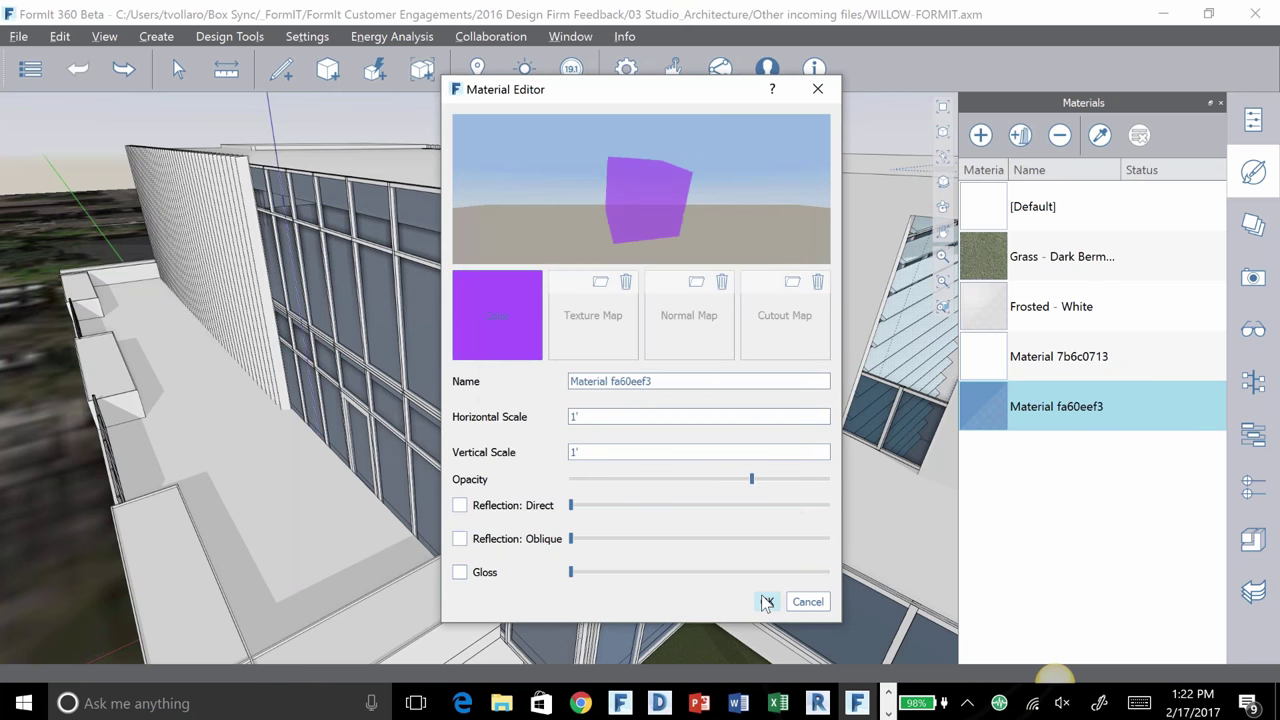
{"action": "left_click", "coordinate": [765, 600]}
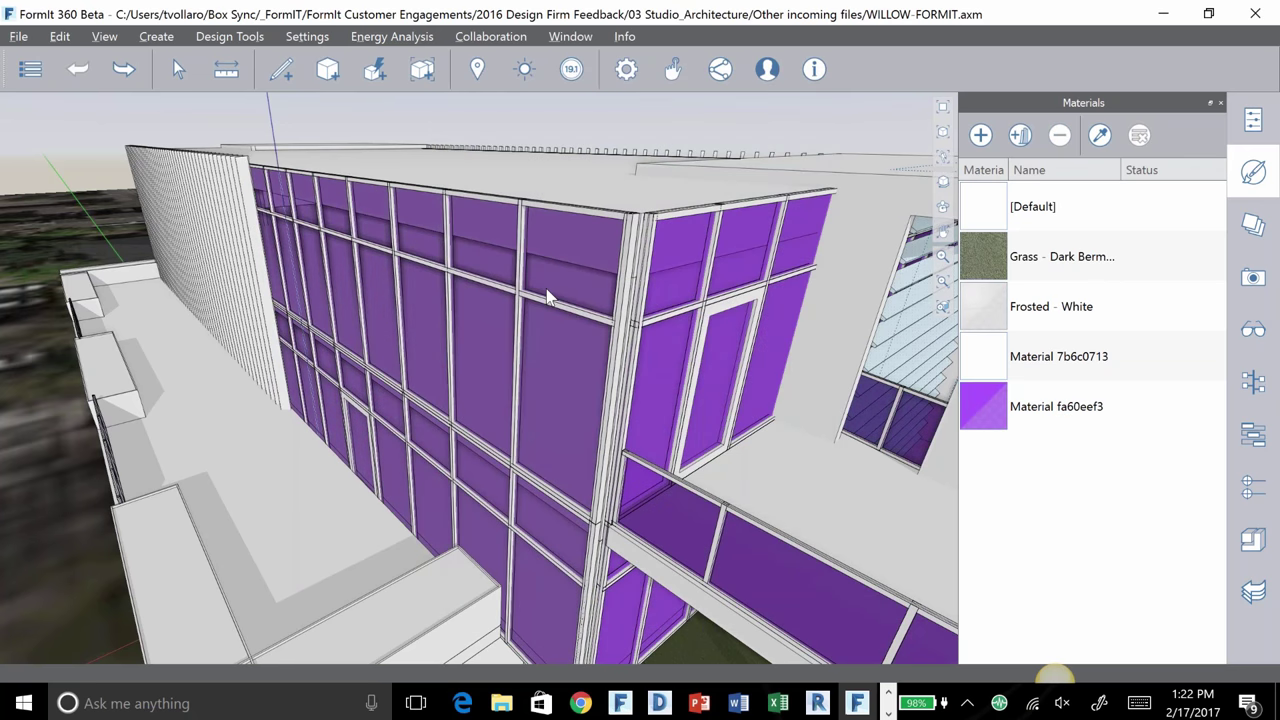
Step: Change the color of Material fa60eef3 to a dark muted purple from the basic colors
{"action": "right_click", "coordinate": [1016, 415]}
{"action": "left_click", "coordinate": [1090, 398]}
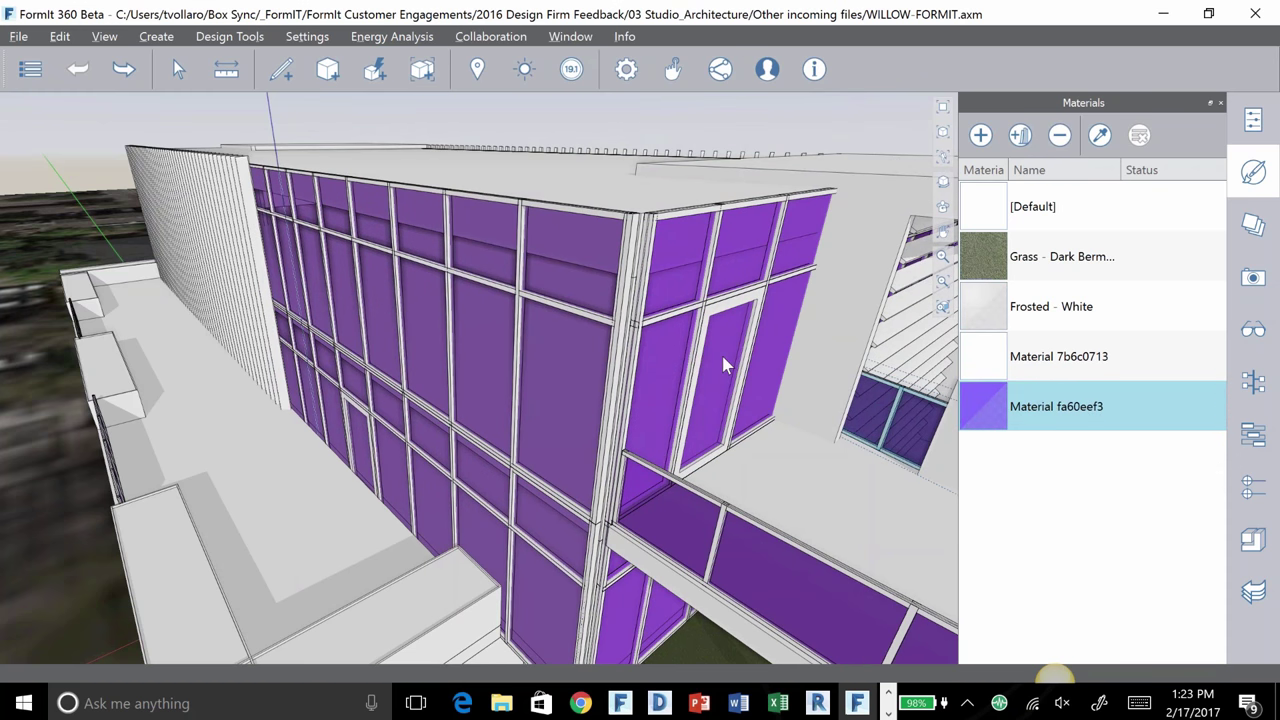
{"action": "left_click", "coordinate": [493, 303]}
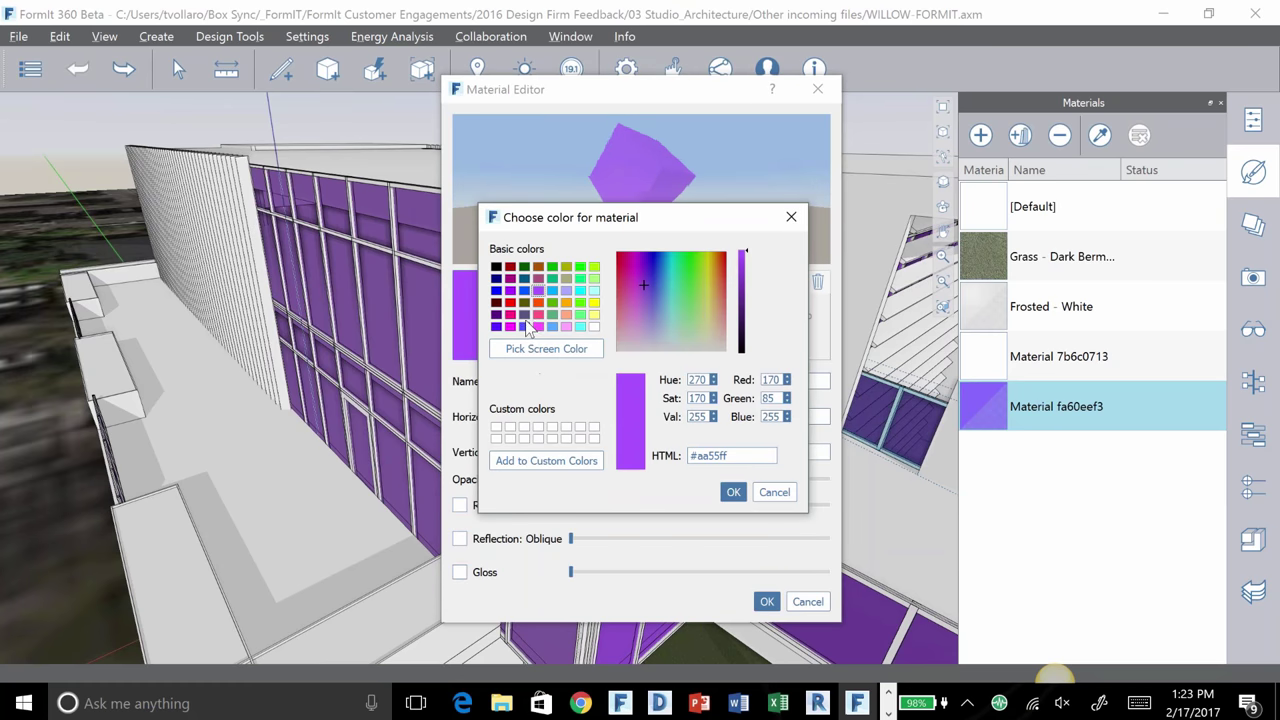
{"action": "left_click", "coordinate": [525, 316]}
{"action": "left_click", "coordinate": [731, 491]}
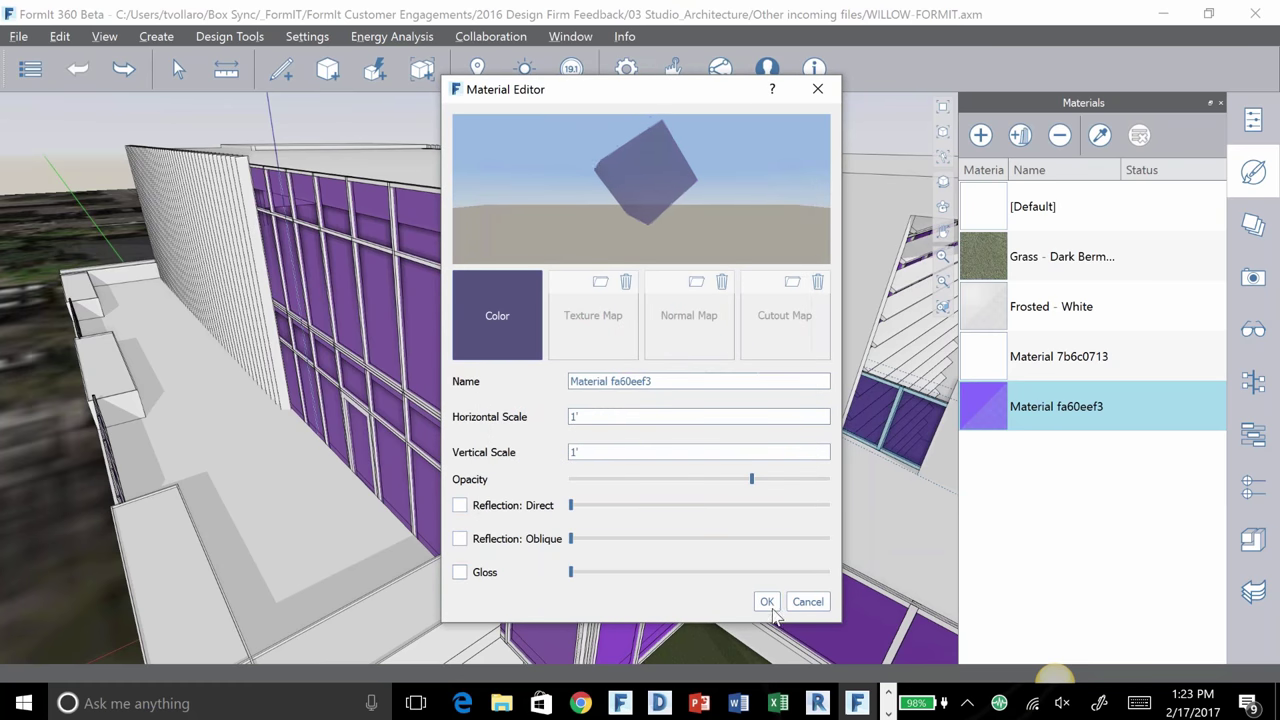
{"action": "left_click", "coordinate": [767, 602]}
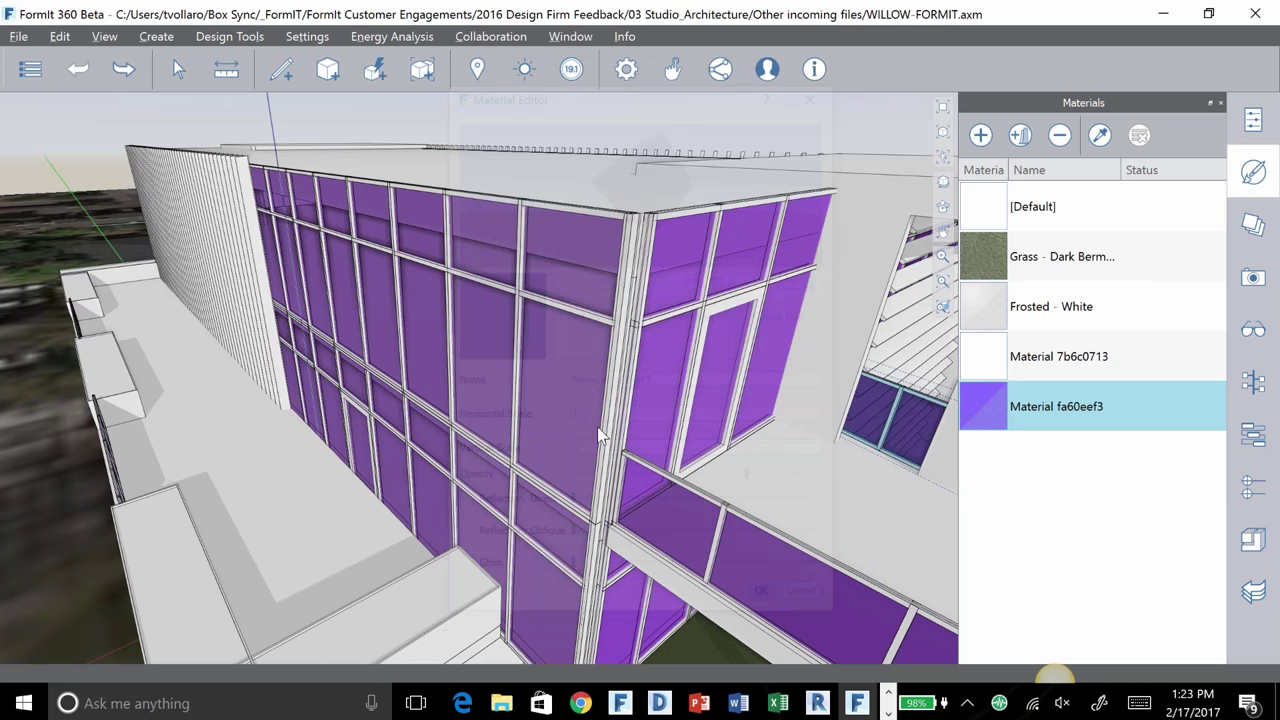
Step: Enter the upper-floor storefront group on the long facade and select its glass panels, hiding the surrounding building
{"action": "double_click", "coordinate": [559, 372]}
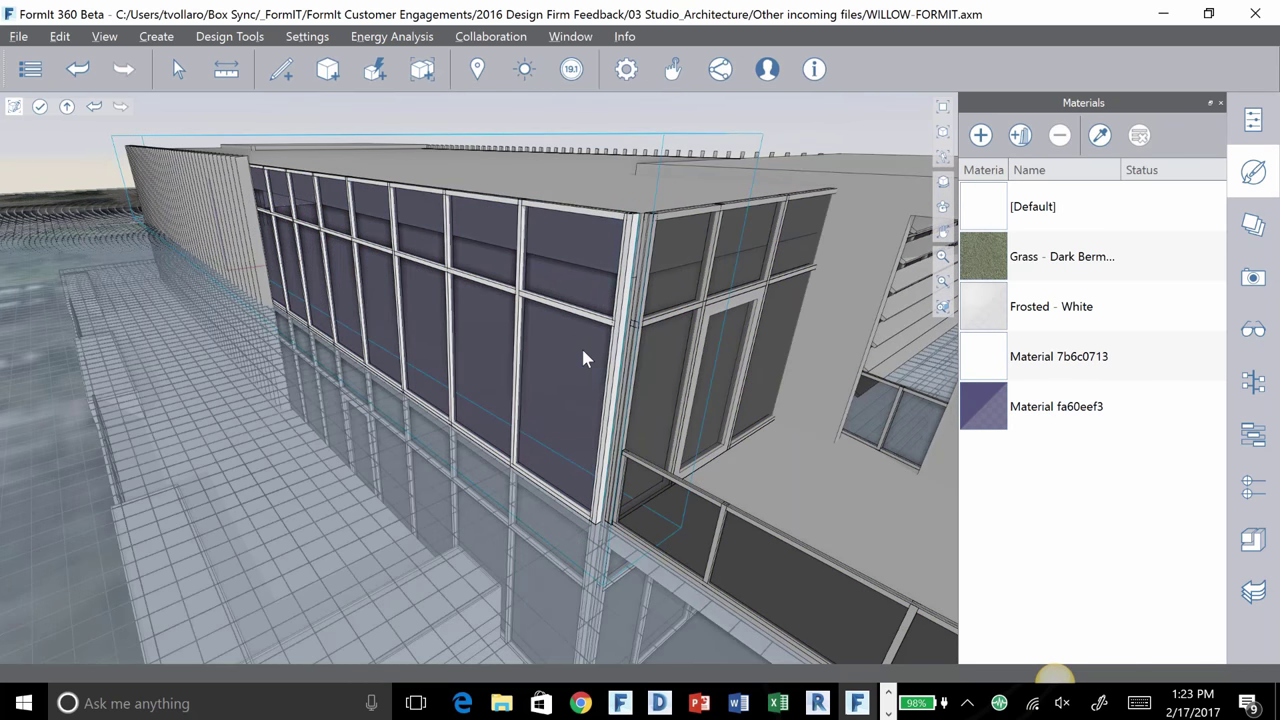
{"action": "left_click", "coordinate": [1140, 306]}
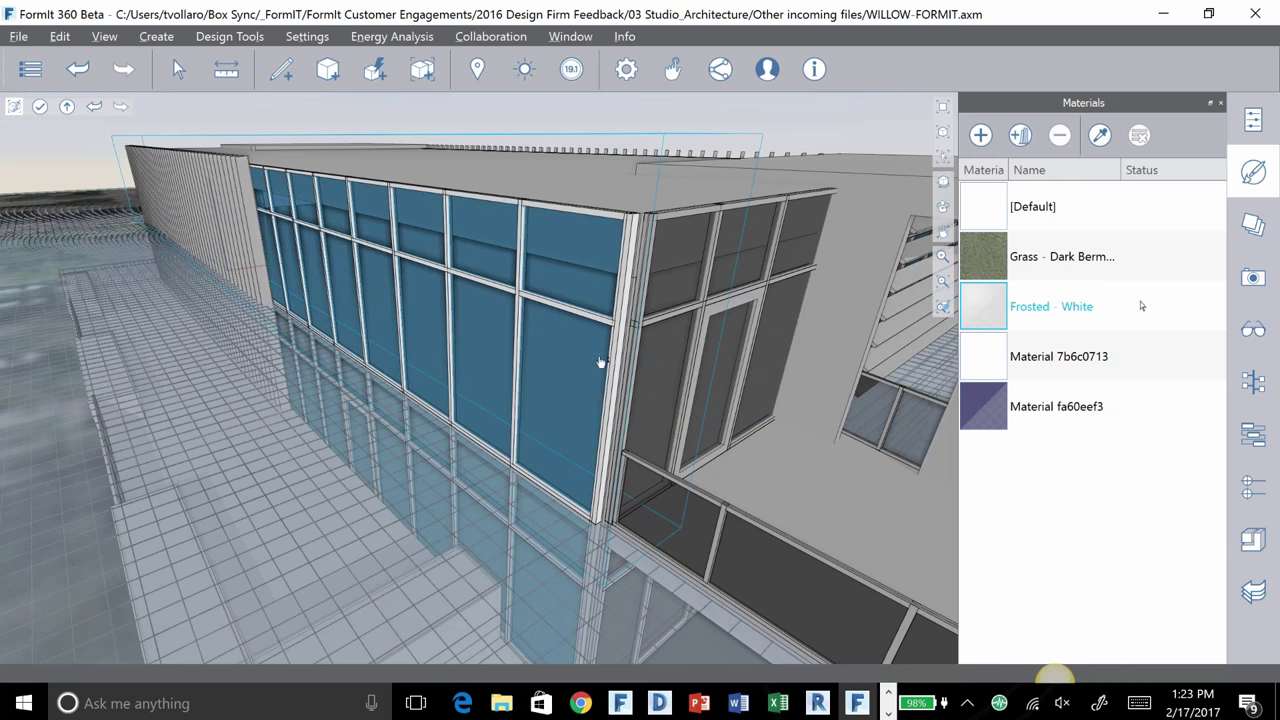
{"action": "left_click", "coordinate": [1140, 406]}
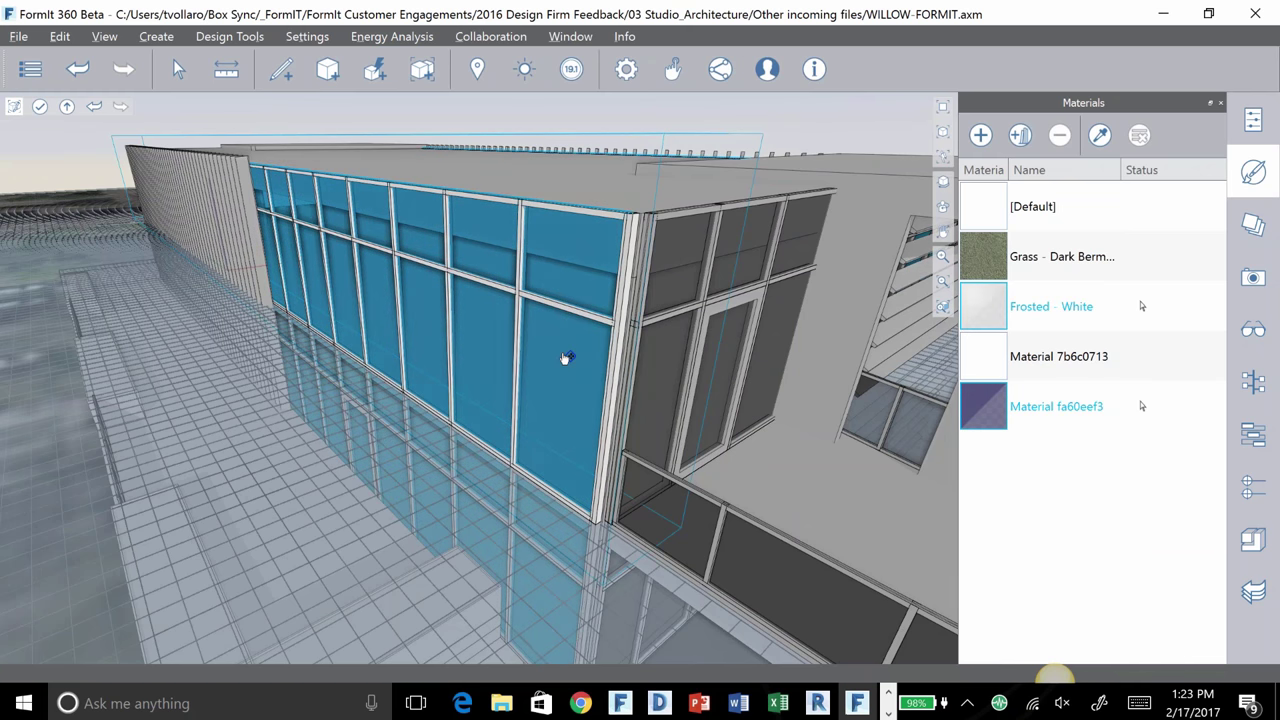
{"action": "double_click", "coordinate": [563, 357]}
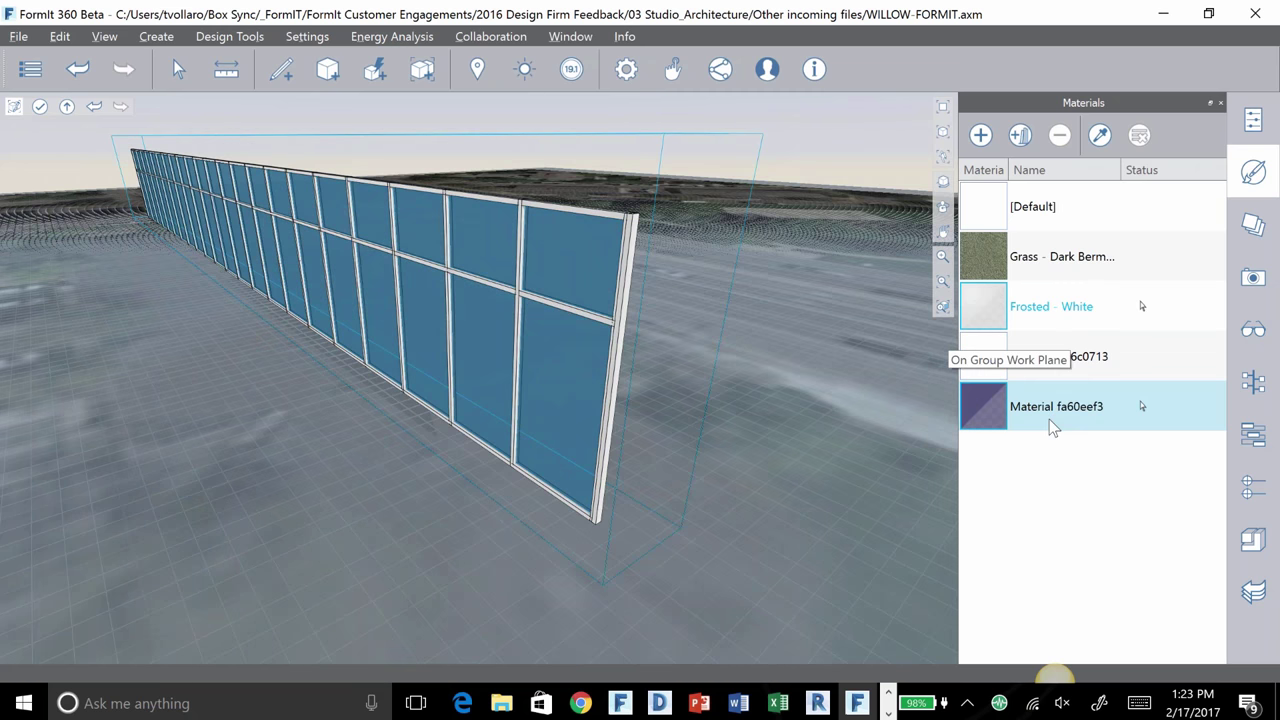
Step: Paint the selected storefront glass with Material fa60eef3 and exit the group to the whole building
{"action": "left_click", "coordinate": [1087, 316]}
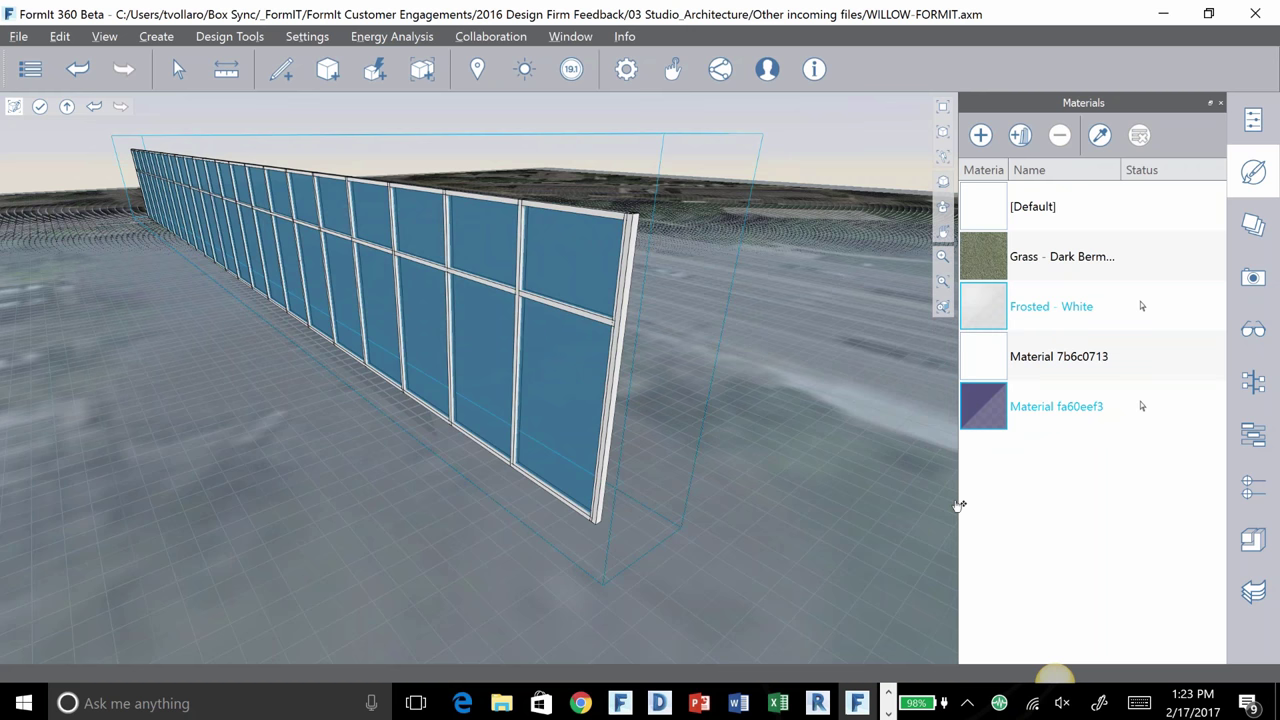
{"action": "left_click", "coordinate": [1160, 410]}
{"action": "left_click", "coordinate": [982, 422]}
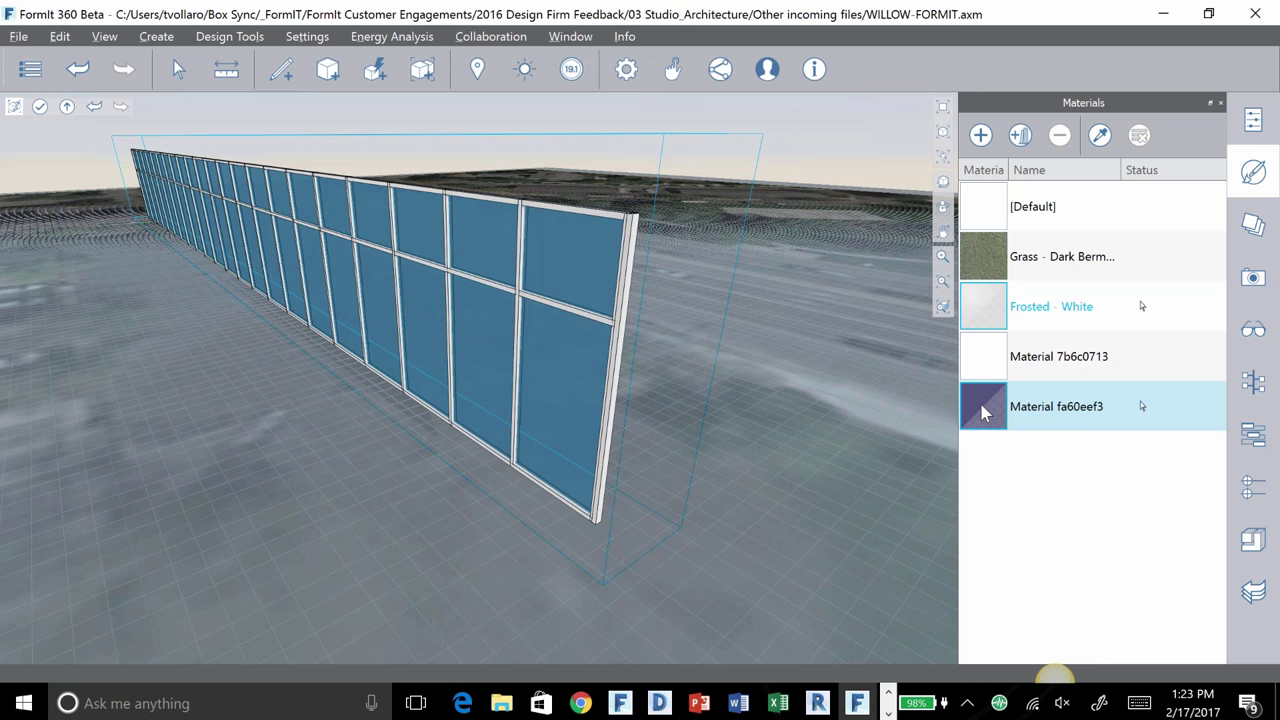
{"action": "left_click", "coordinate": [992, 420]}
{"action": "left_click", "coordinate": [563, 354]}
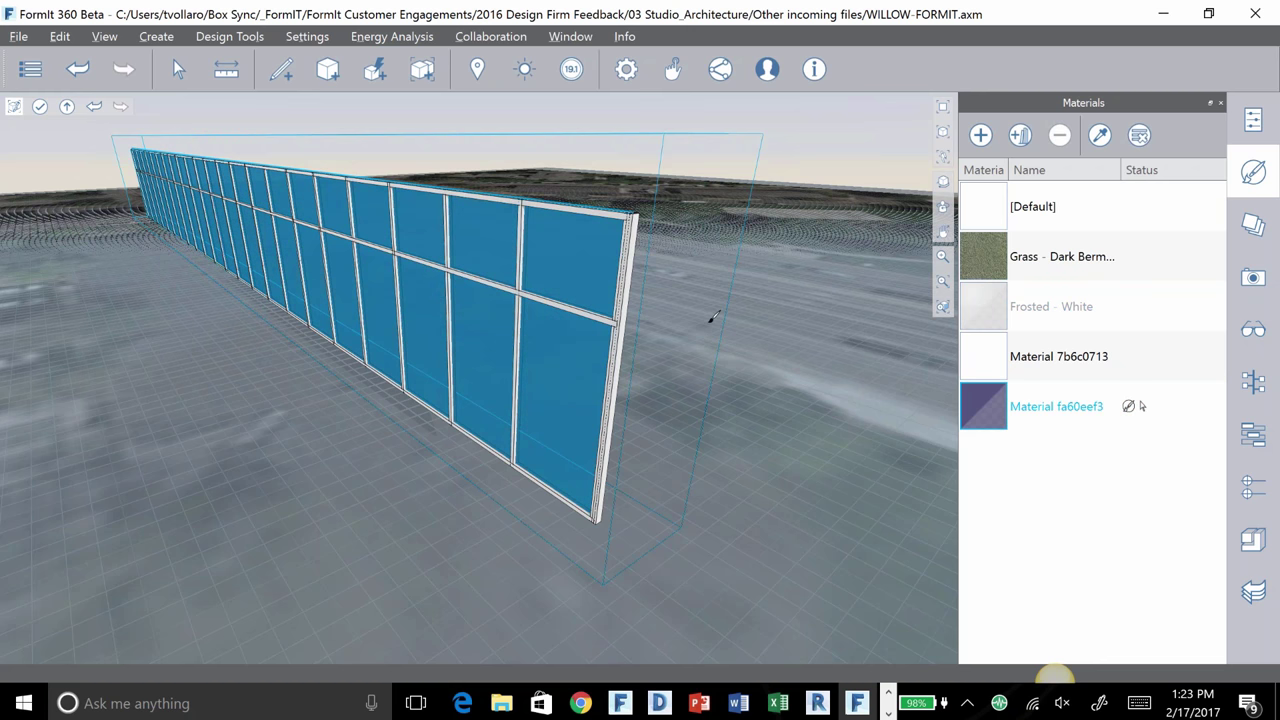
{"action": "key", "text": "Escape"}
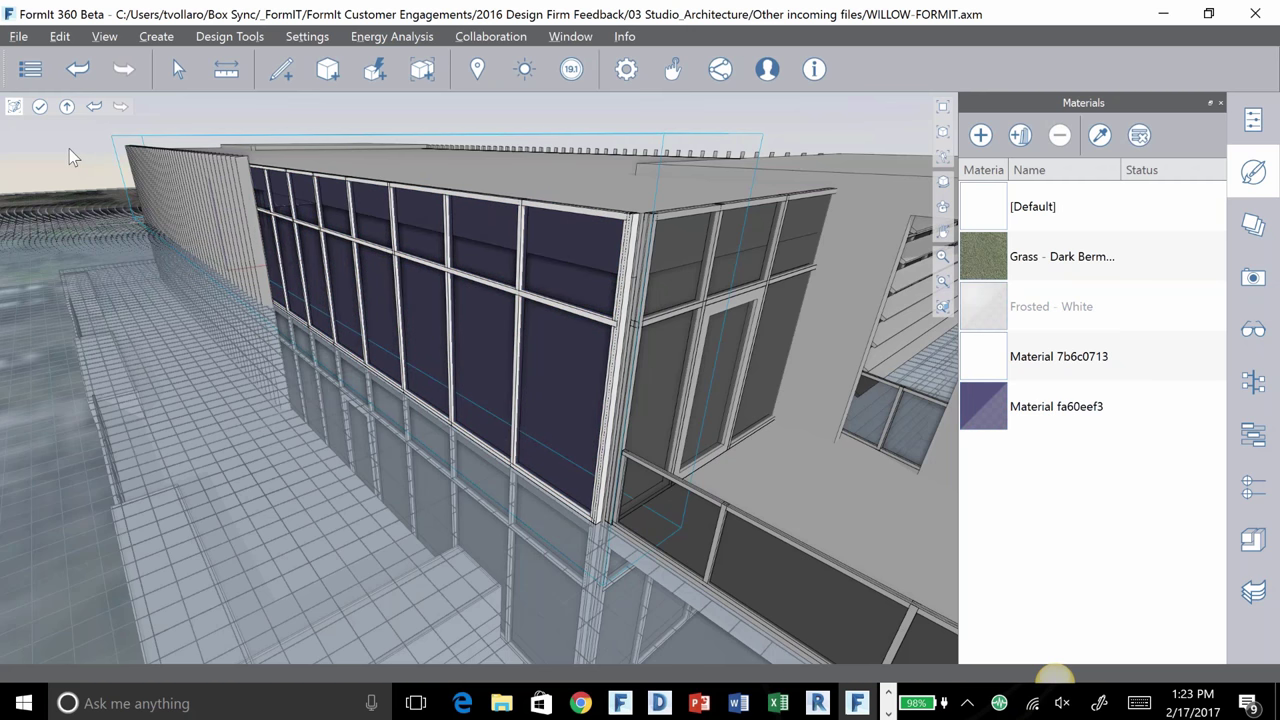
{"action": "key", "text": "Escape"}
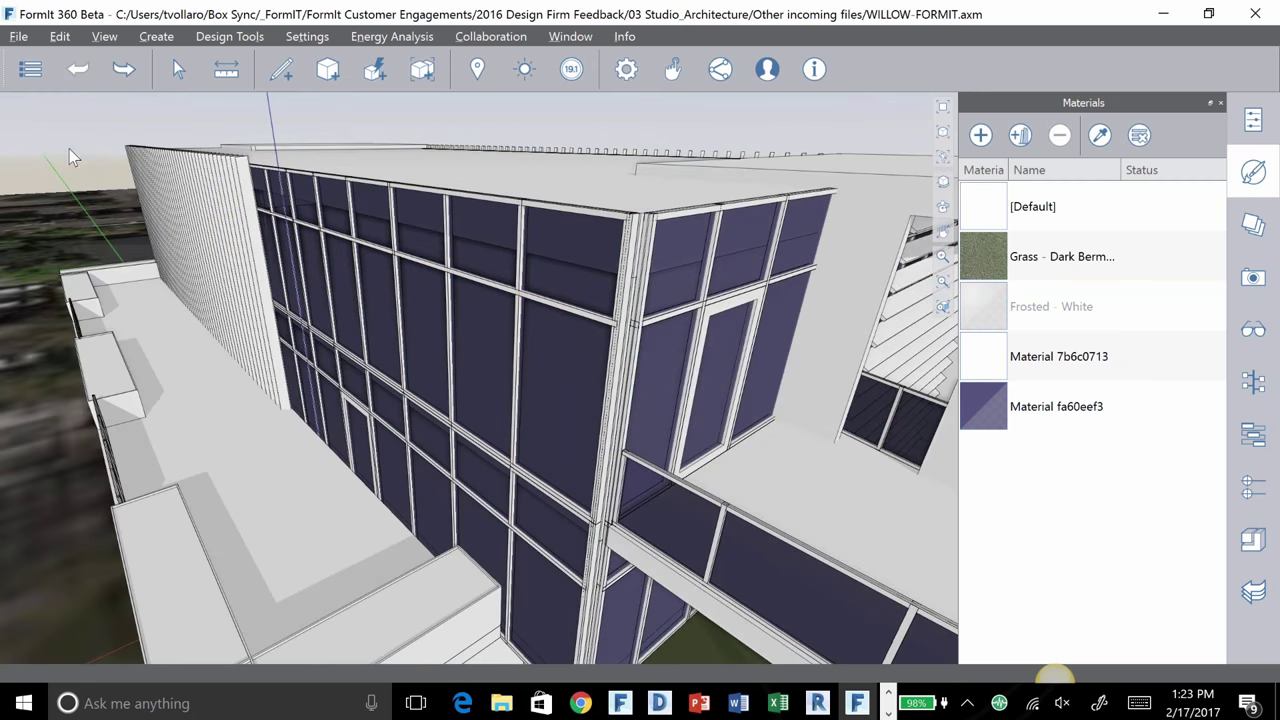
Step: Activate Material fa60eef3 for painting on the building model
{"action": "left_click", "coordinate": [994, 398]}
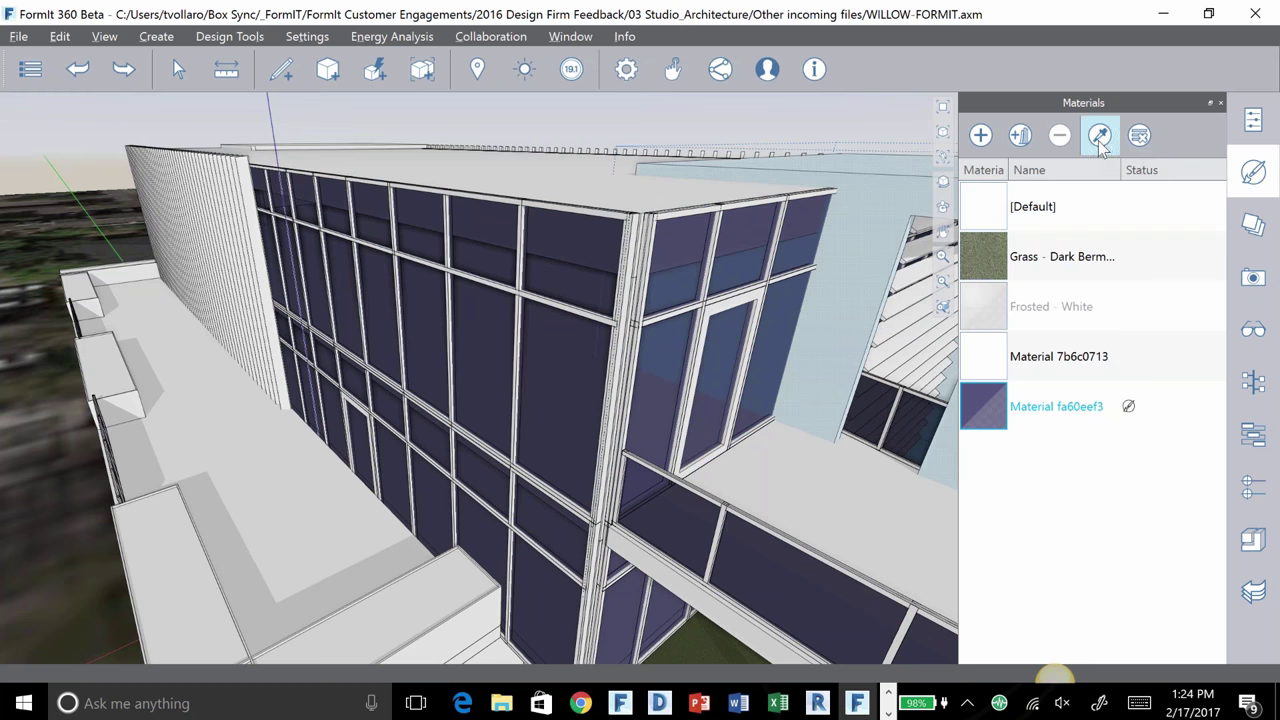
{"action": "left_click", "coordinate": [1053, 243]}
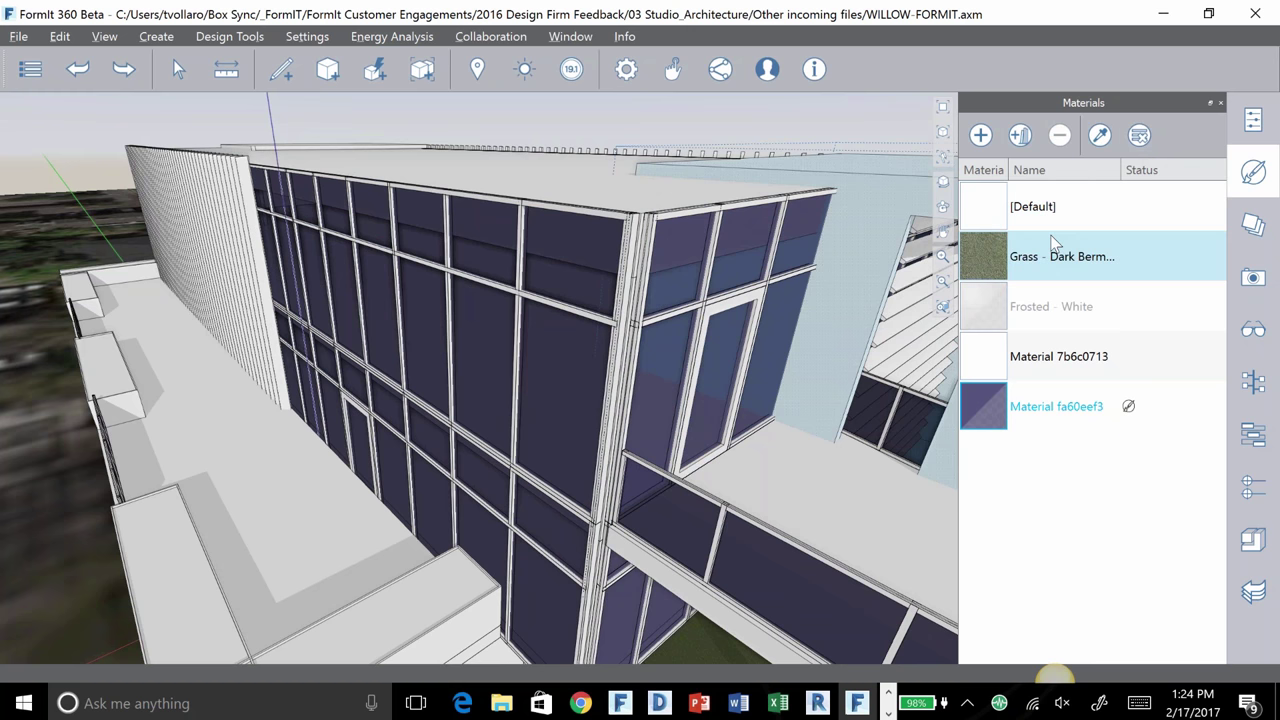